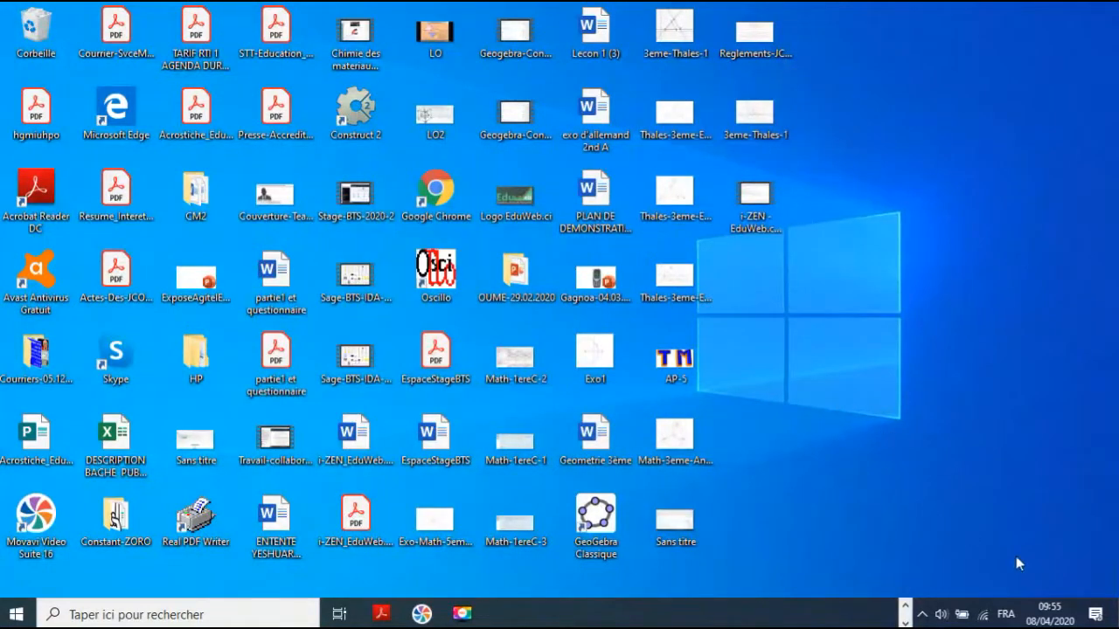
# Open eduweb.ci in Google Chrome and switch the site language to Français (fr)
pyautogui.click(906, 604)
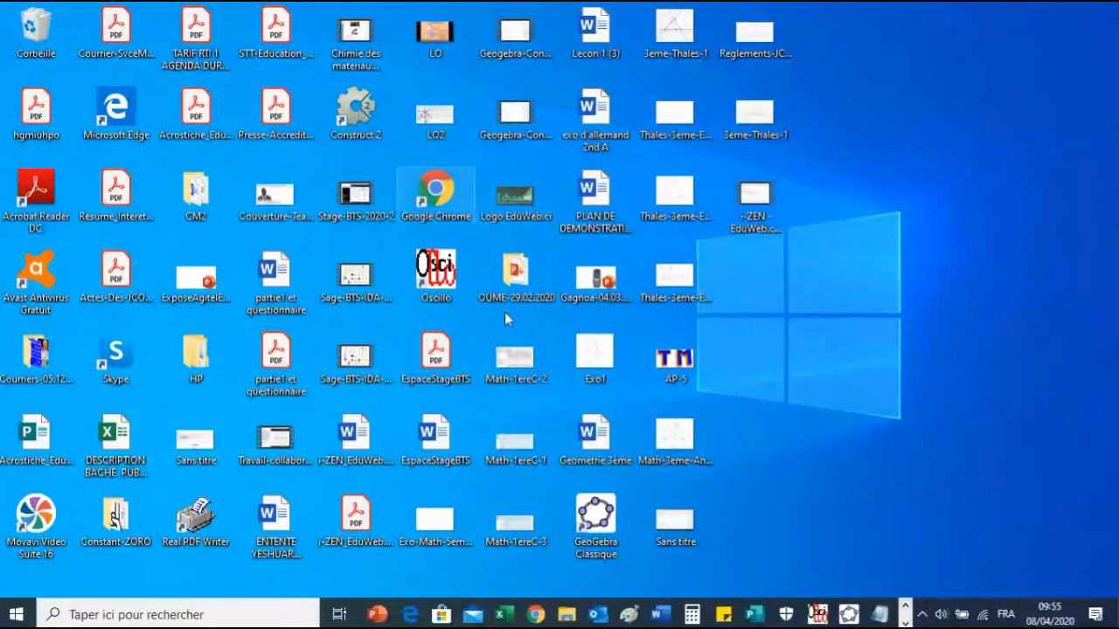
pyautogui.click(537, 620)
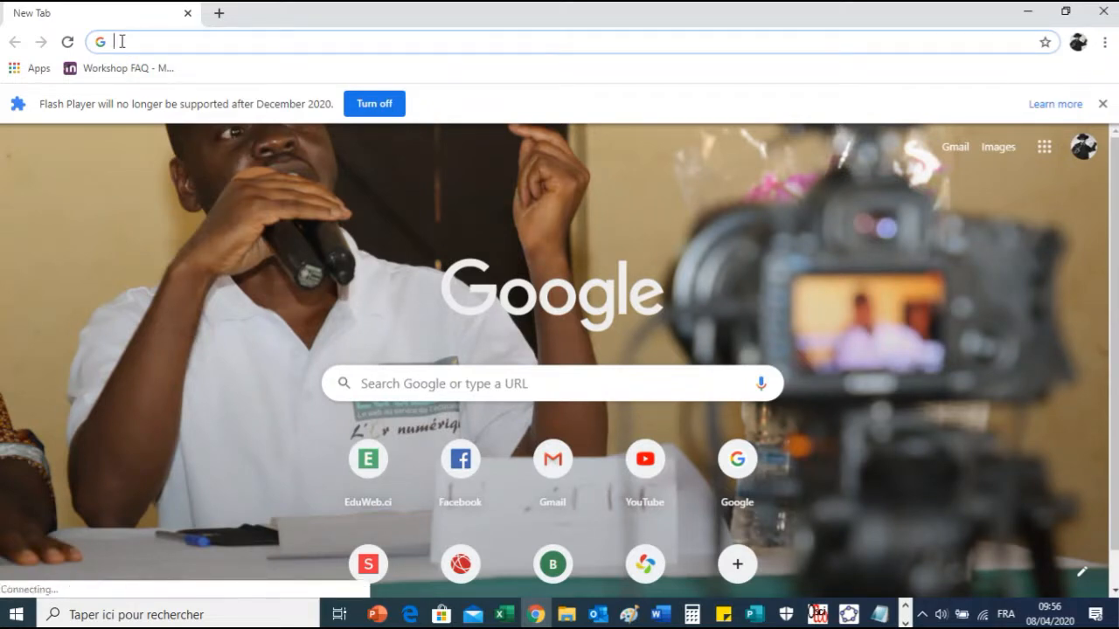
pyautogui.write('eduweb')
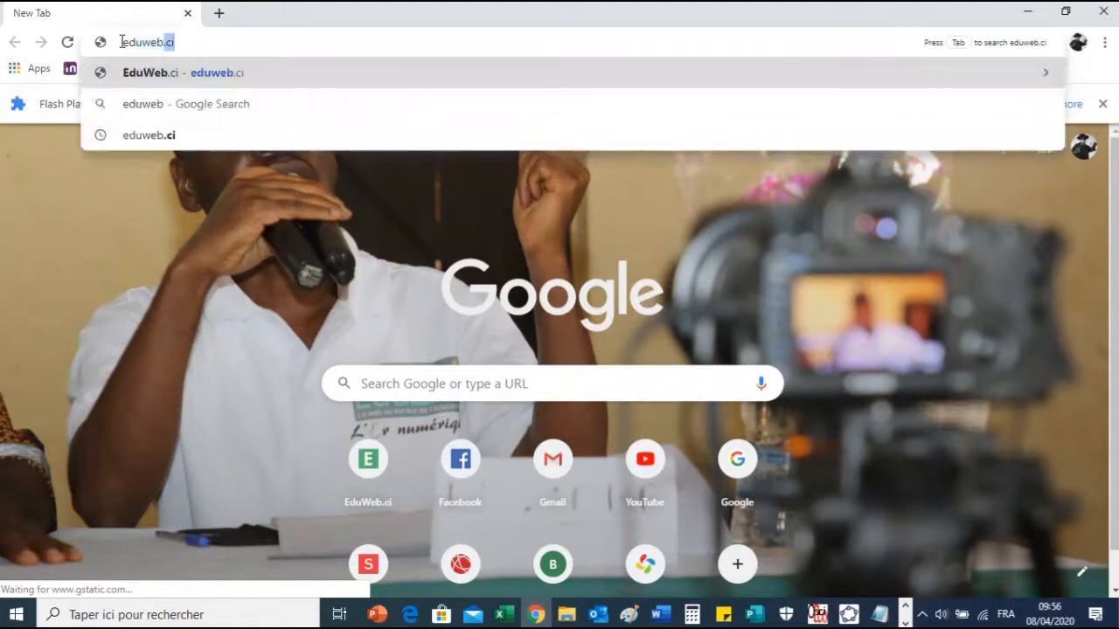
pyautogui.write('.ci')
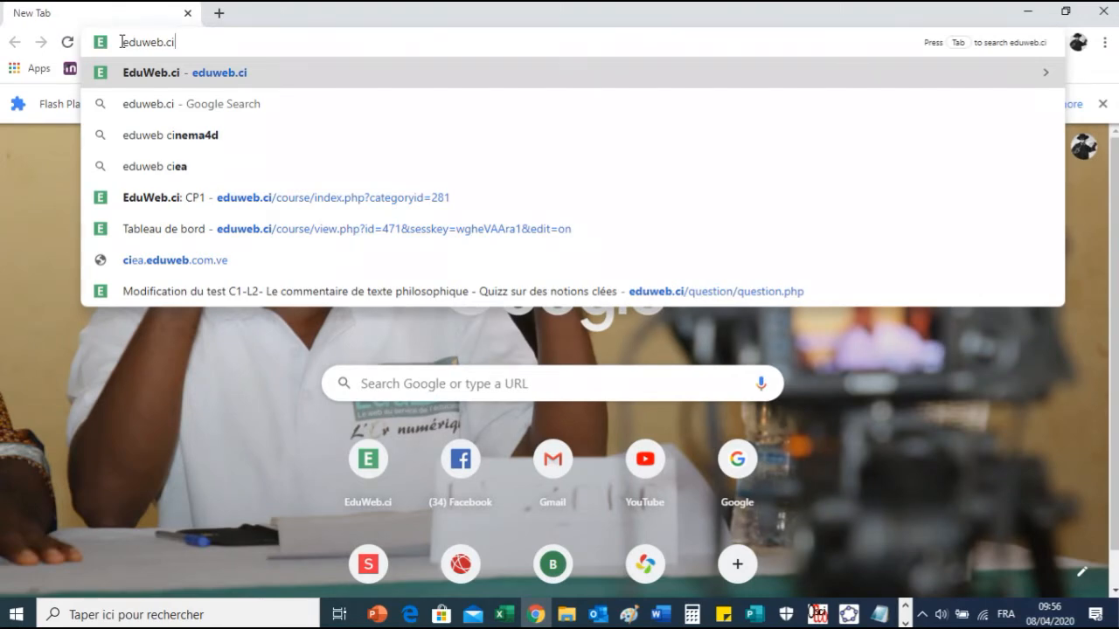
pyautogui.press('Return')
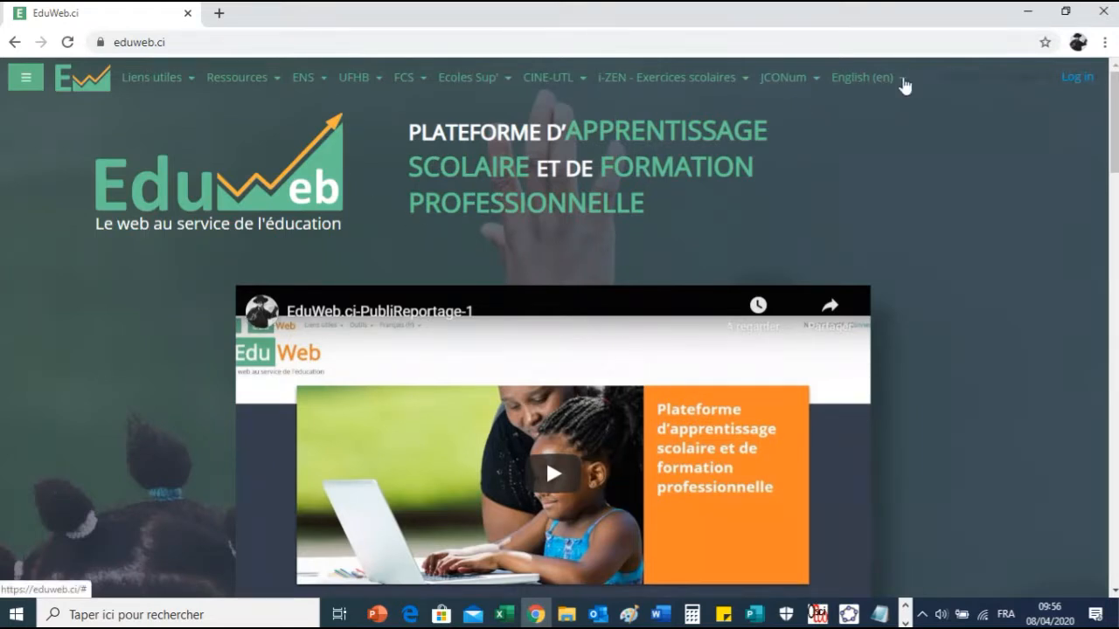
pyautogui.click(903, 81)
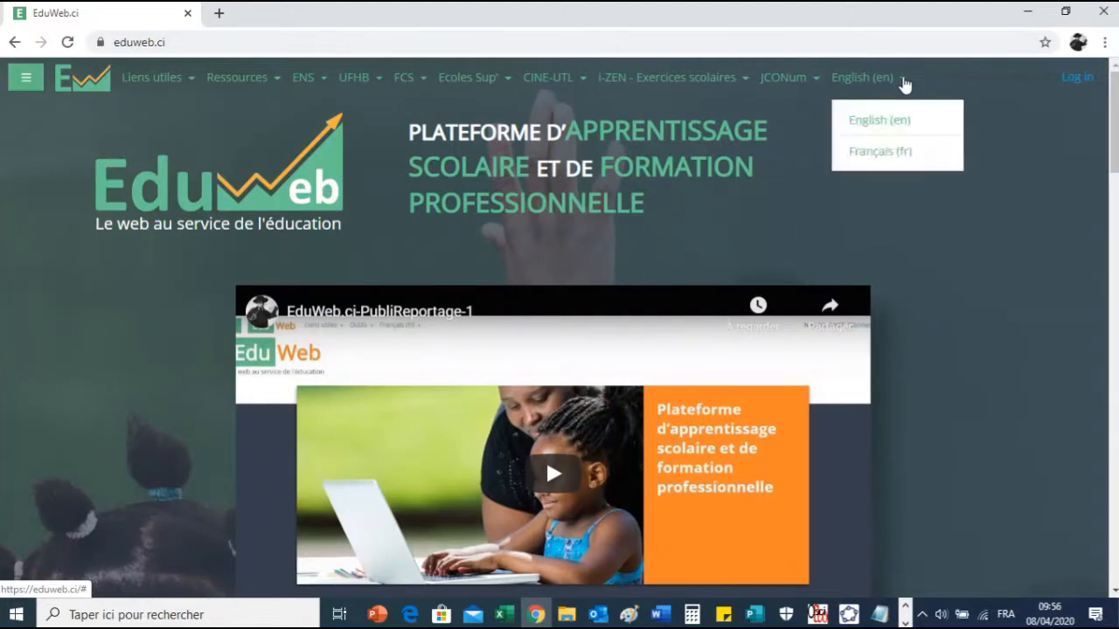
pyautogui.click(883, 157)
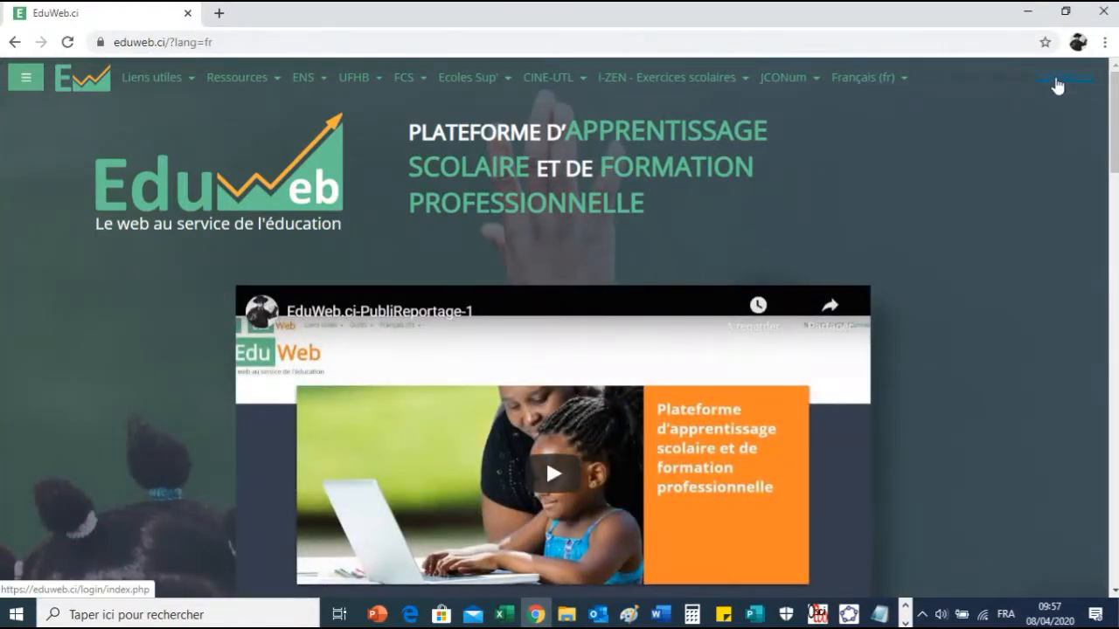
# Log in to EduWeb.ci by entering the account's username and password
pyautogui.click(1058, 85)
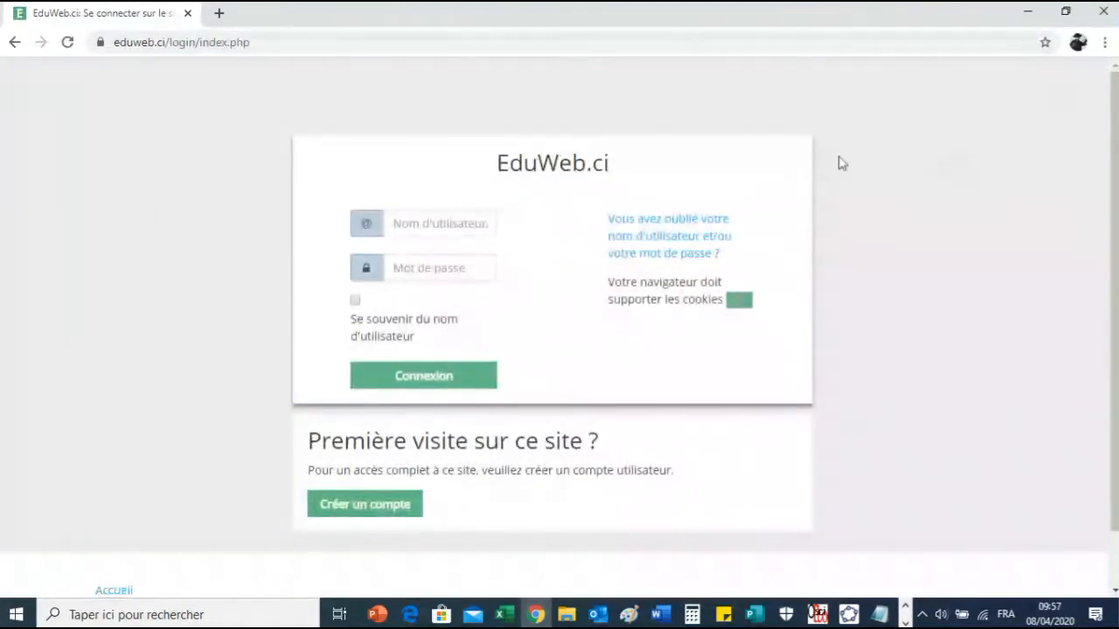
pyautogui.click(460, 223)
pyautogui.write('cine')
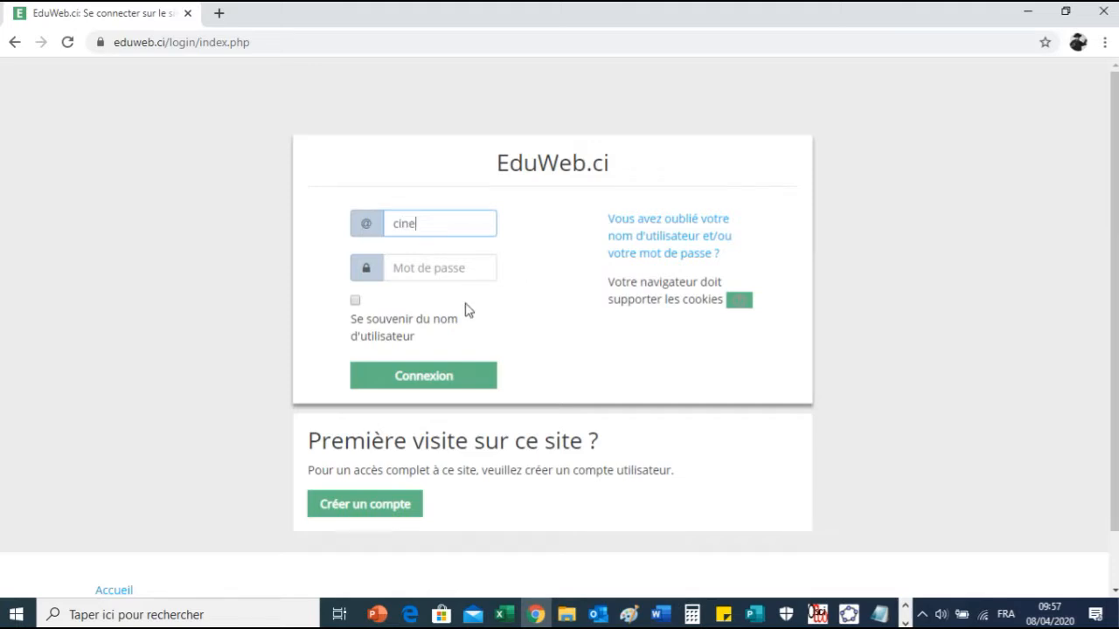
pyautogui.click(487, 271)
pyautogui.write('••')
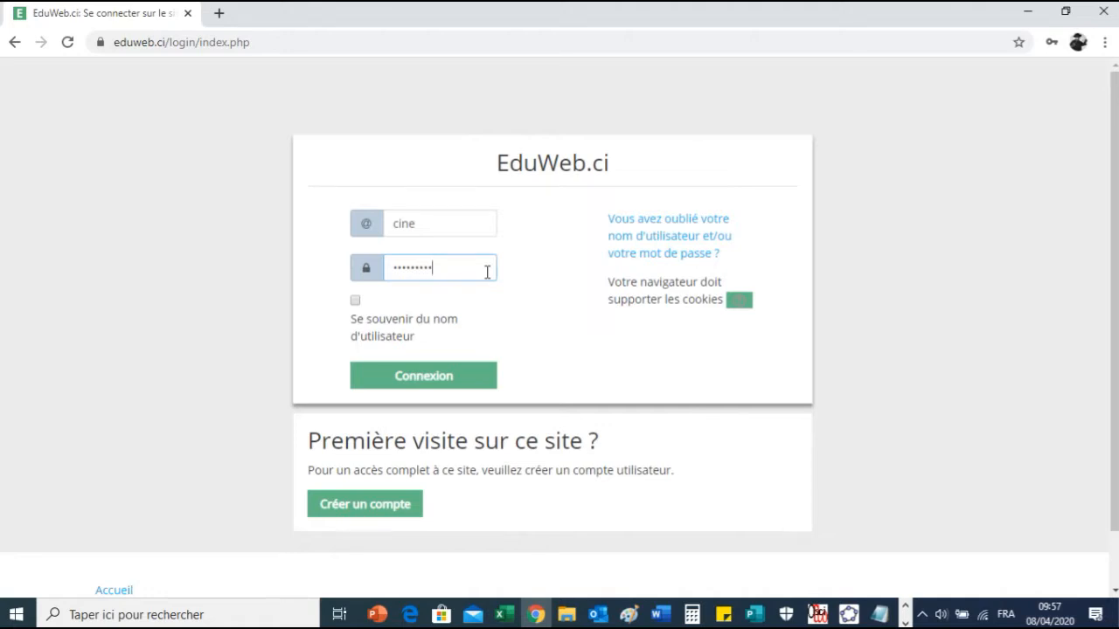
pyautogui.click(462, 378)
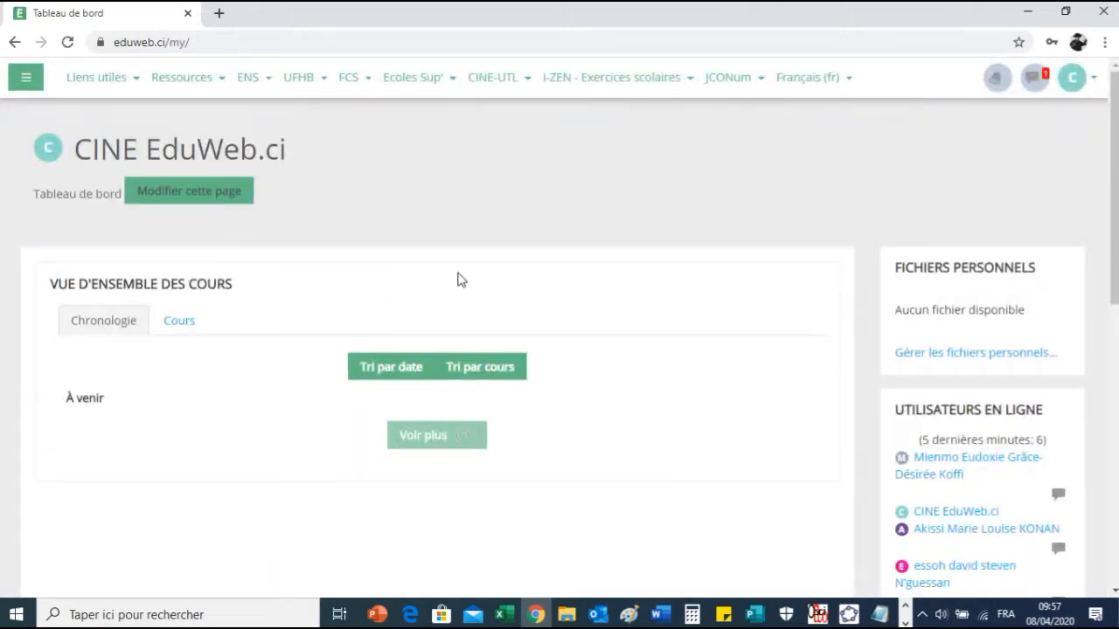
# Review the dashboard's upcoming activities and its course overview filtered by En cours, À venir and Passés
pyautogui.scroll(-4, 580, 309)
pyautogui.scroll(2, 642, 297)
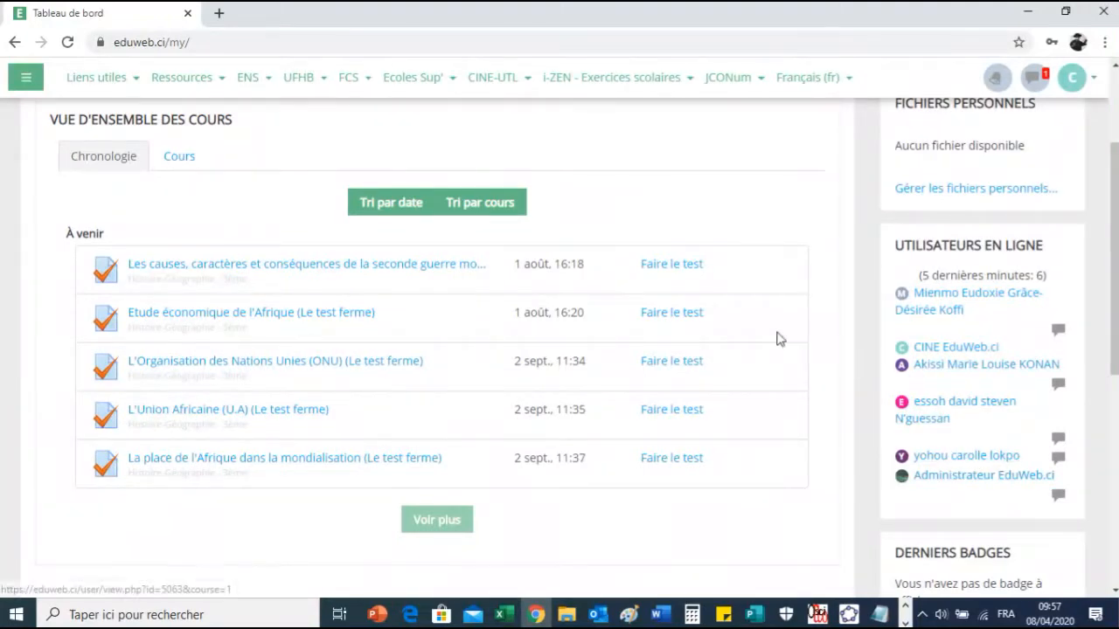
pyautogui.scroll(2, 627, 254)
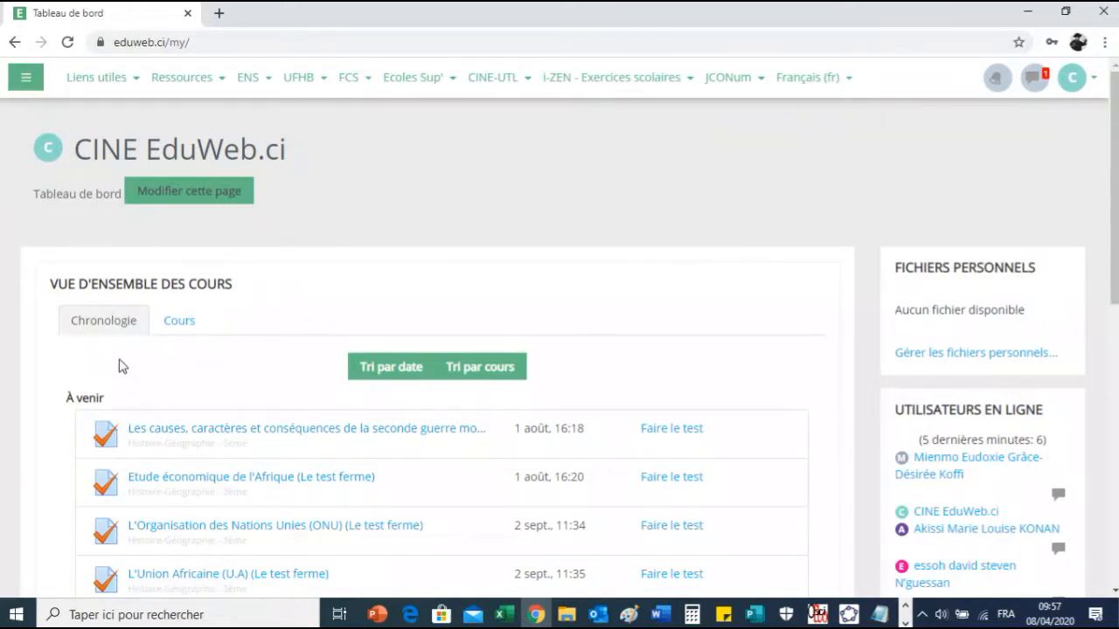
pyautogui.click(178, 325)
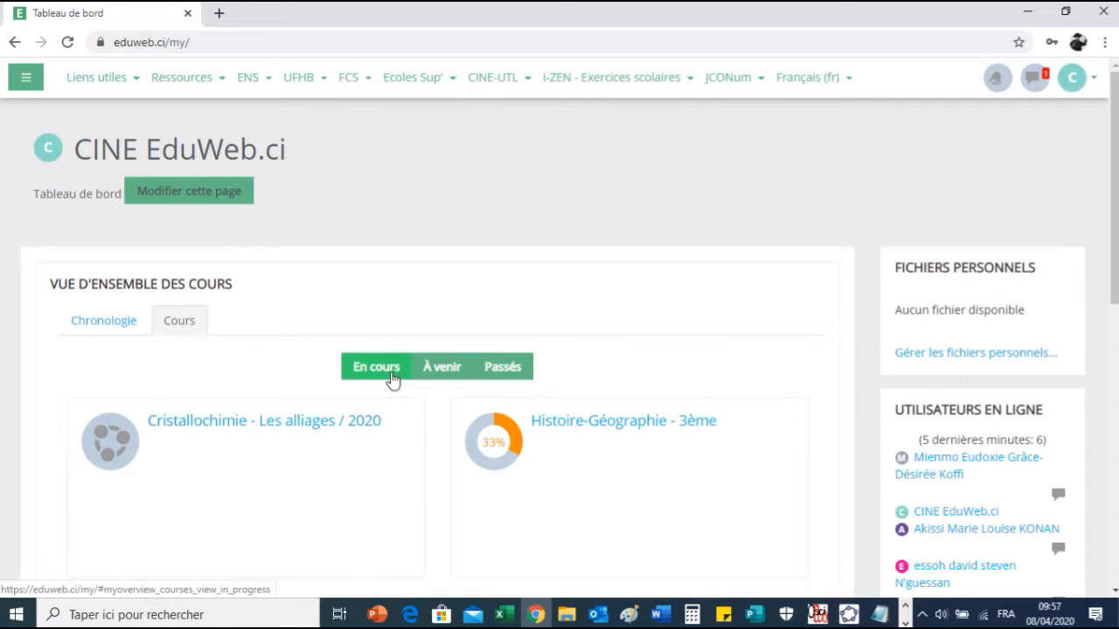
pyautogui.click(444, 375)
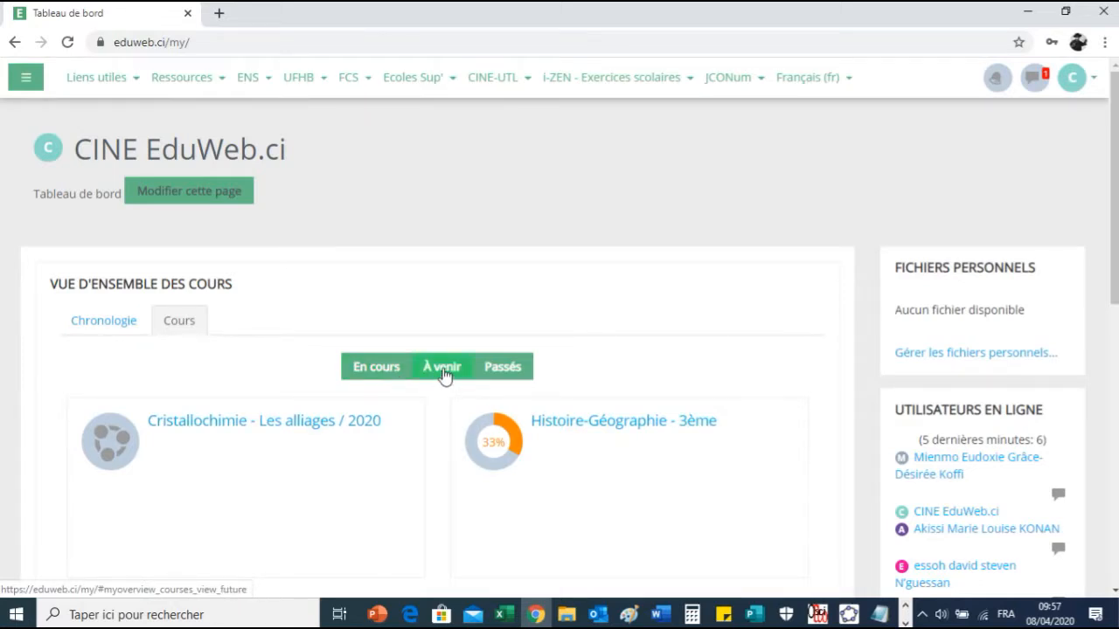
pyautogui.click(510, 379)
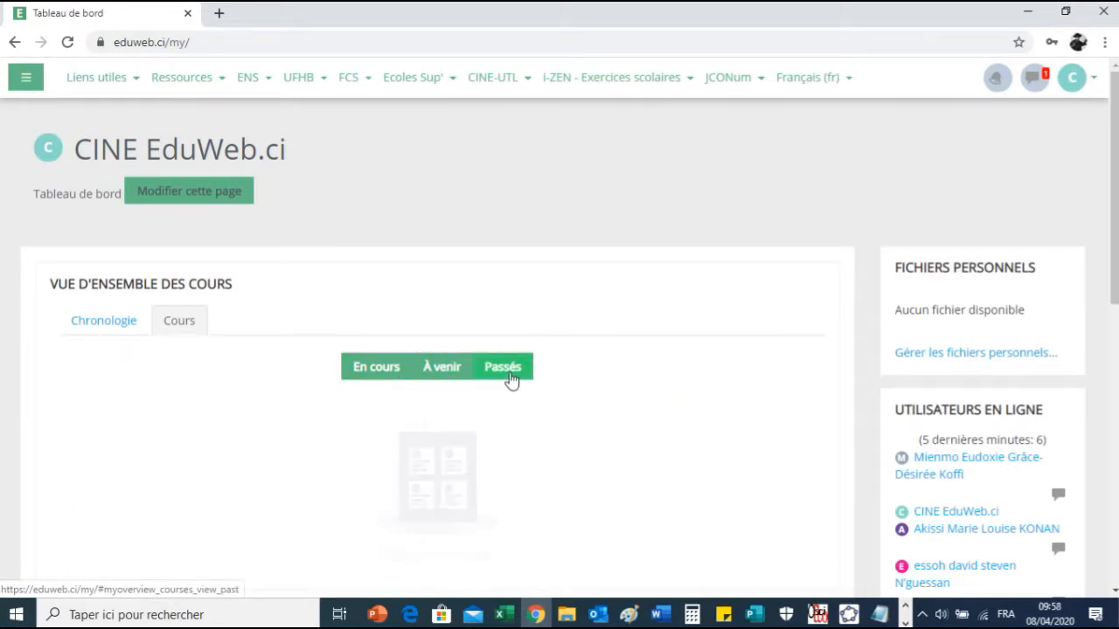
pyautogui.click(387, 369)
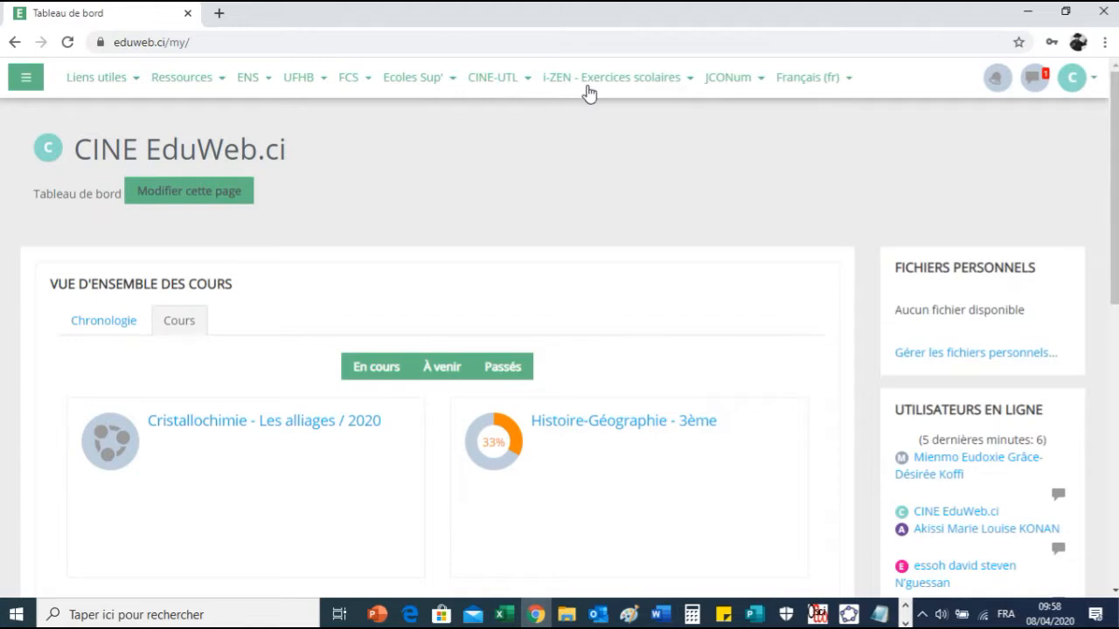
# Go to the i-ZEN - Inscription Education Scolaire course category and open the TERMINALE A class level
pyautogui.click(687, 80)
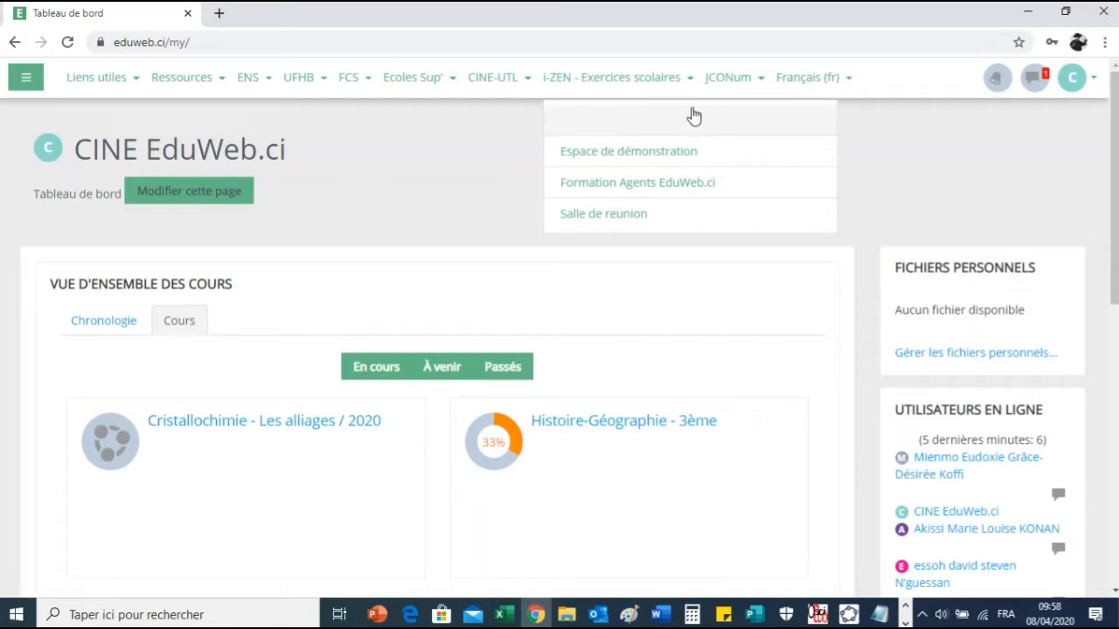
pyautogui.click(692, 117)
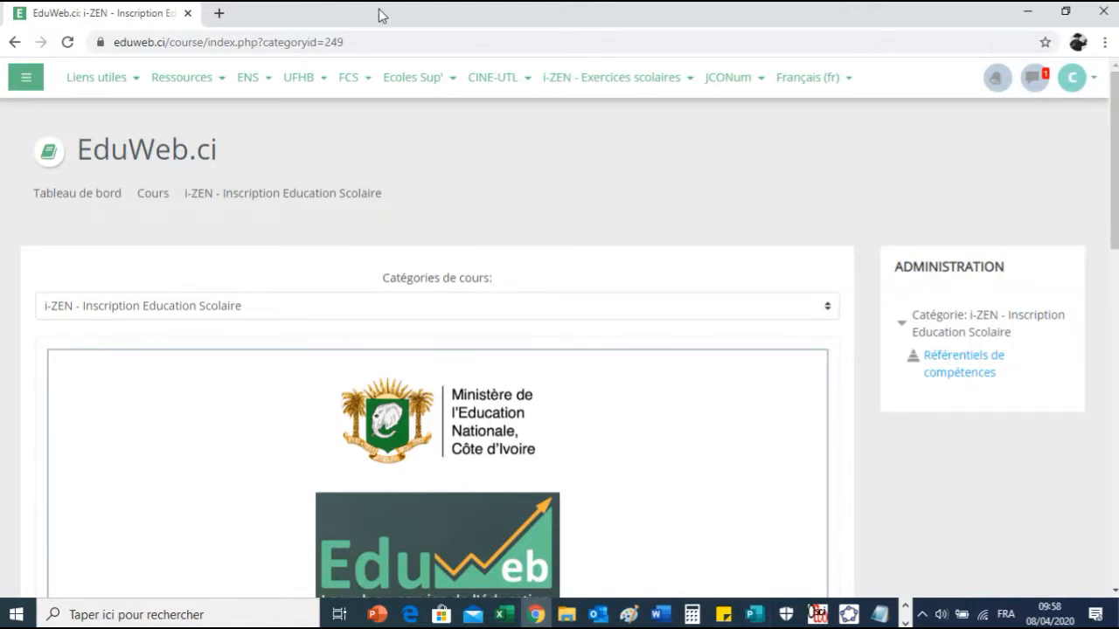
pyautogui.scroll(-1, 550, 390)
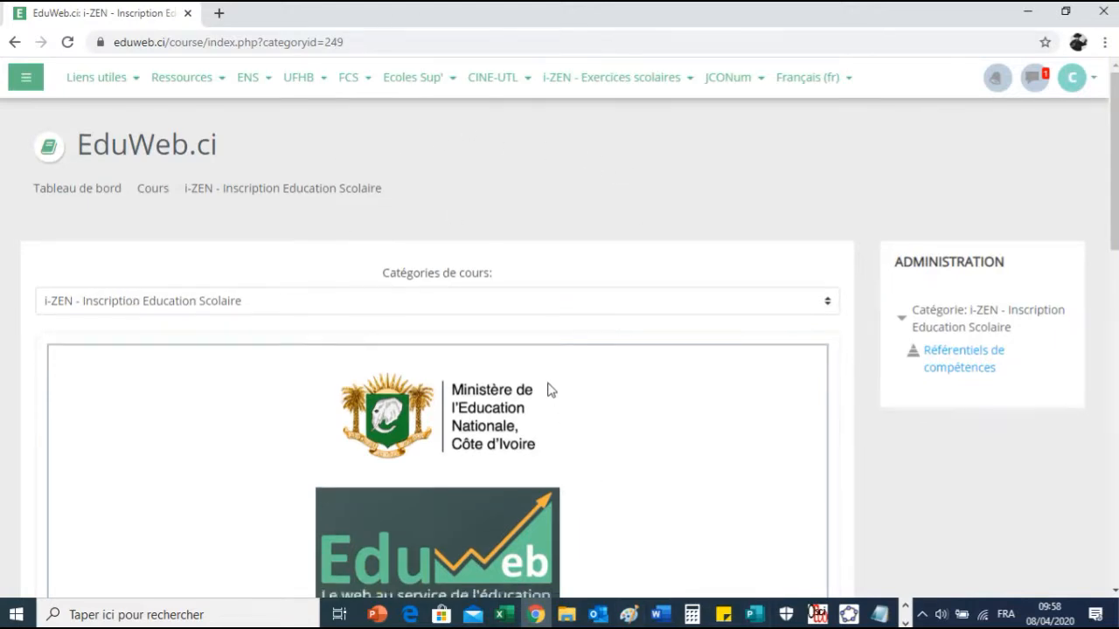
pyautogui.scroll(-9, 548, 390)
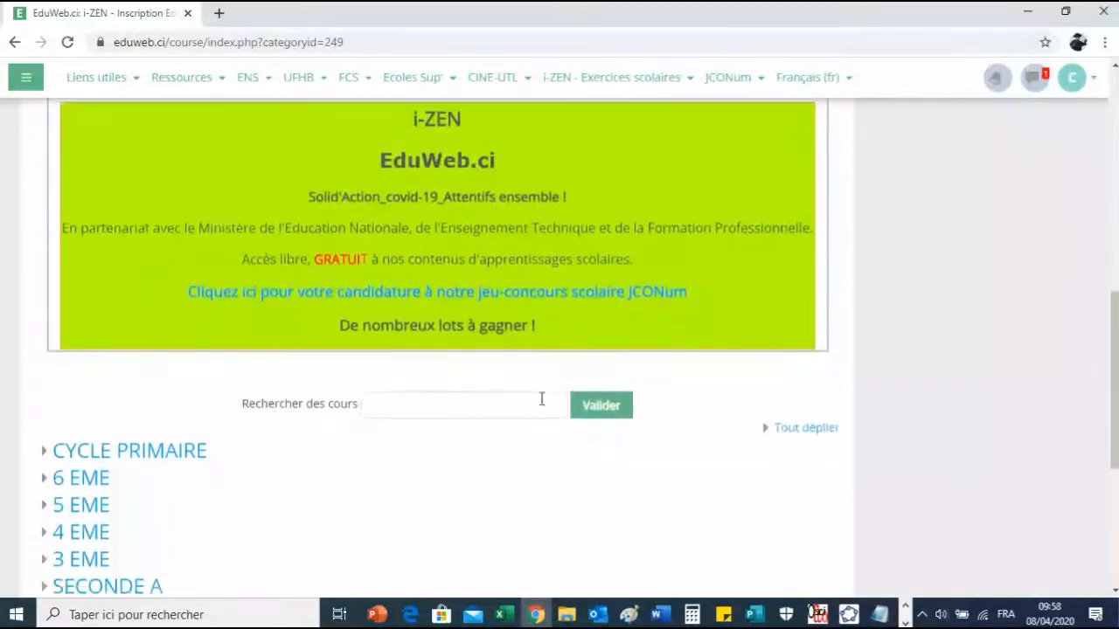
pyautogui.scroll(-3, 538, 402)
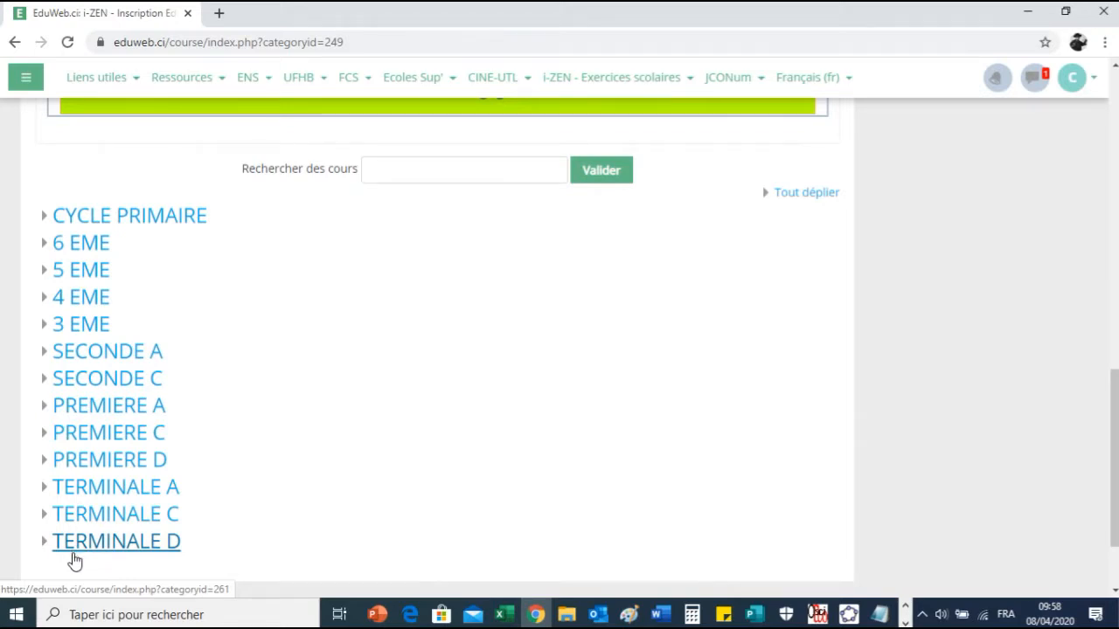
pyautogui.click(109, 494)
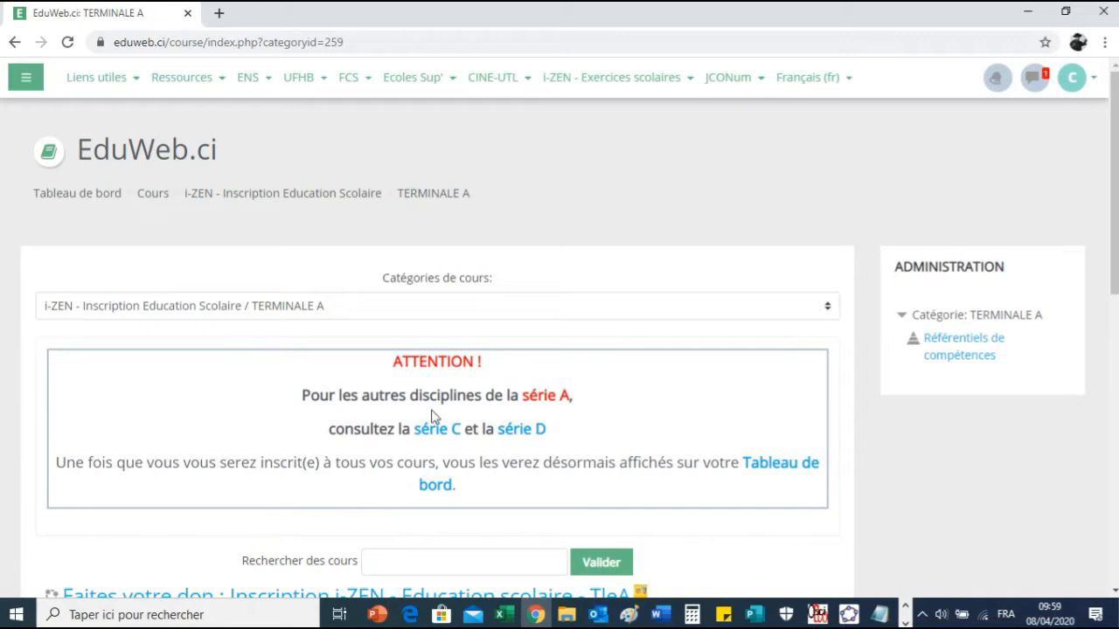
# Enrol in the Philosophie course from the TERMINALE A course list
pyautogui.scroll(-2, 559, 448)
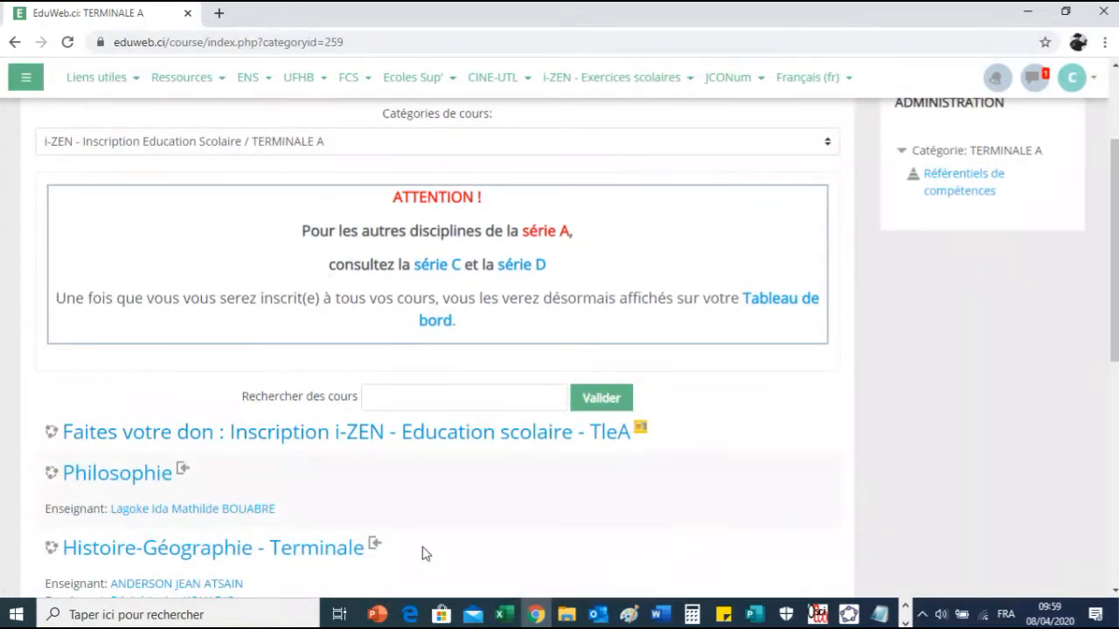
pyautogui.scroll(-1, 389, 519)
pyautogui.scroll(-3, 381, 518)
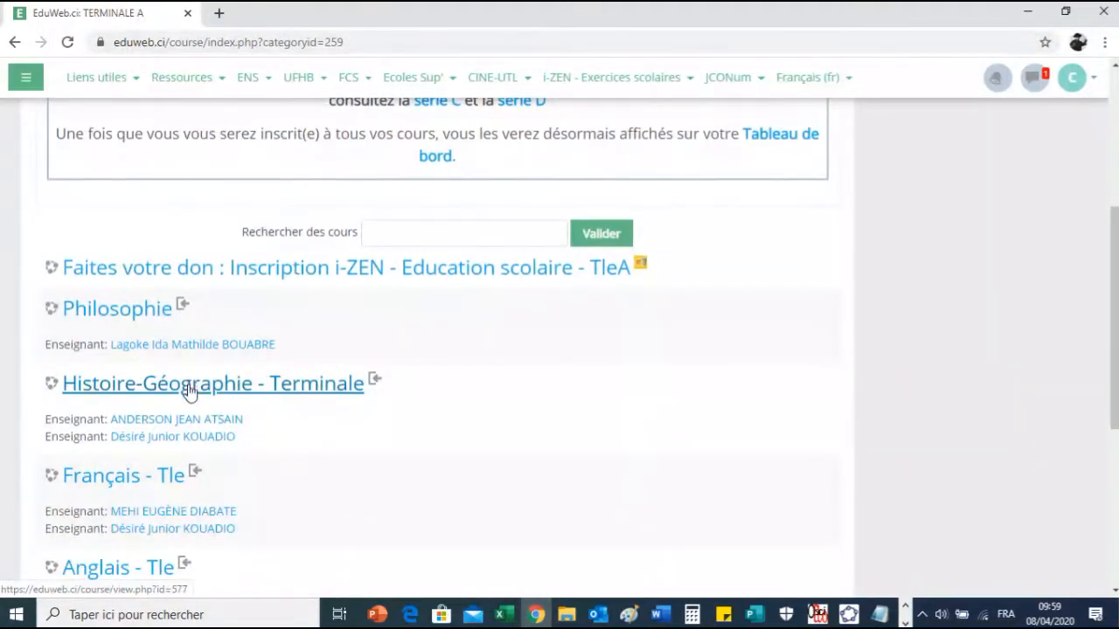
pyautogui.click(105, 316)
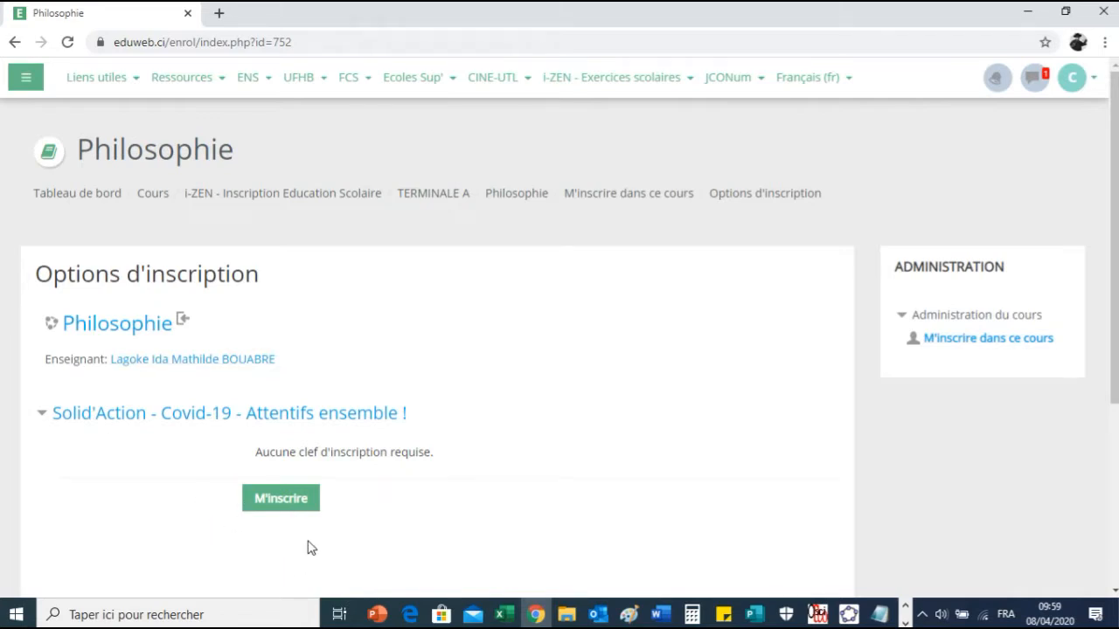
pyautogui.click(278, 505)
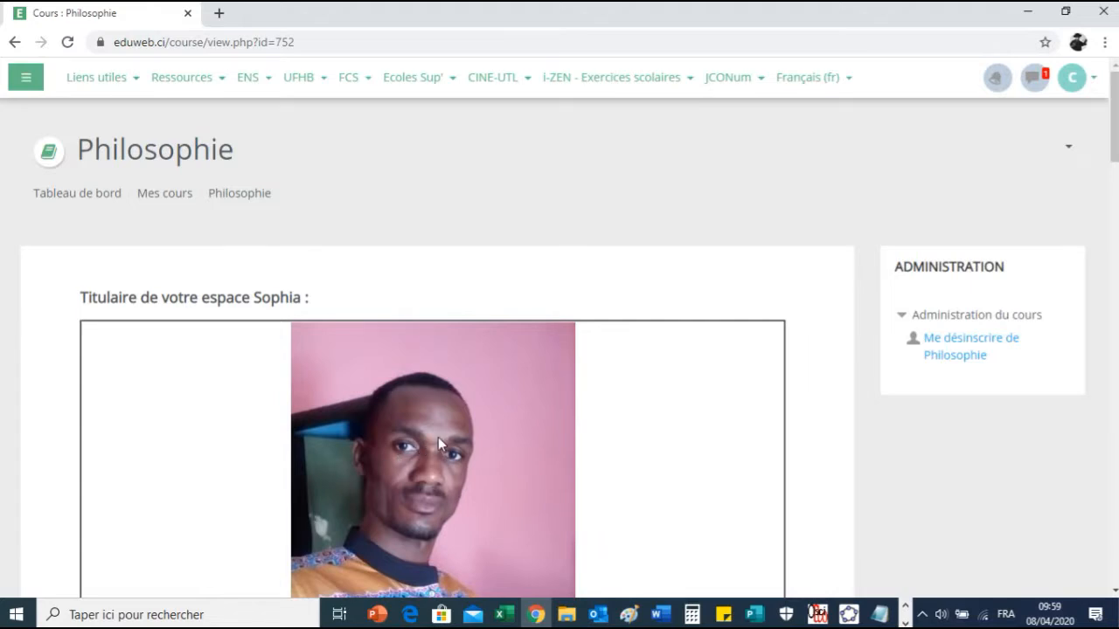
# Open the Programme de cours discussion in the Philosophie course's Annonces forum
pyautogui.scroll(-3, 452, 439)
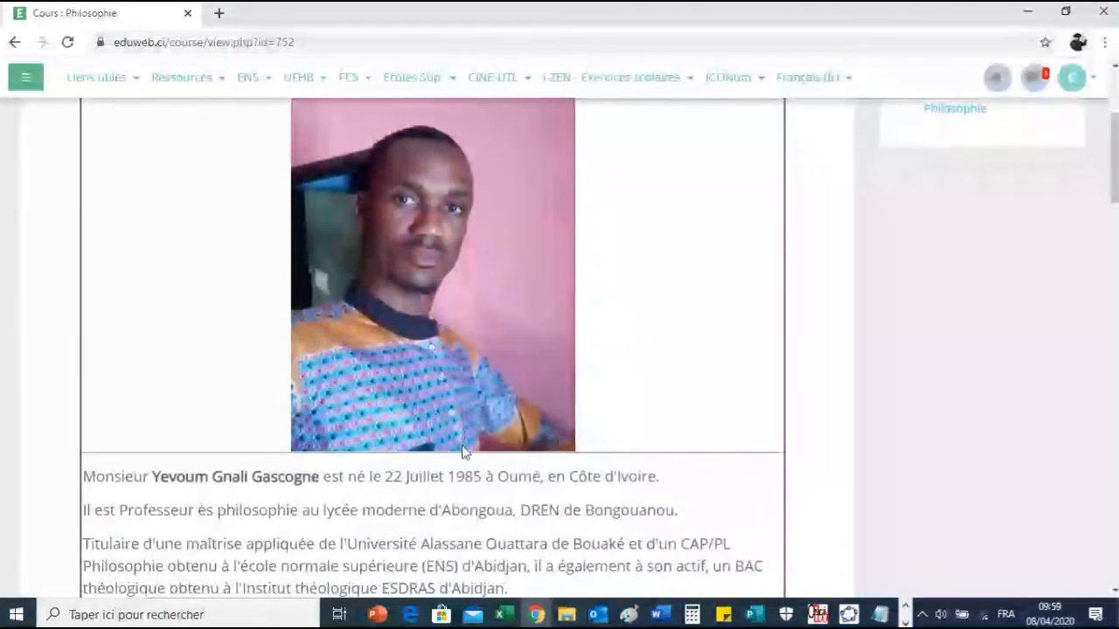
pyautogui.scroll(-3, 463, 447)
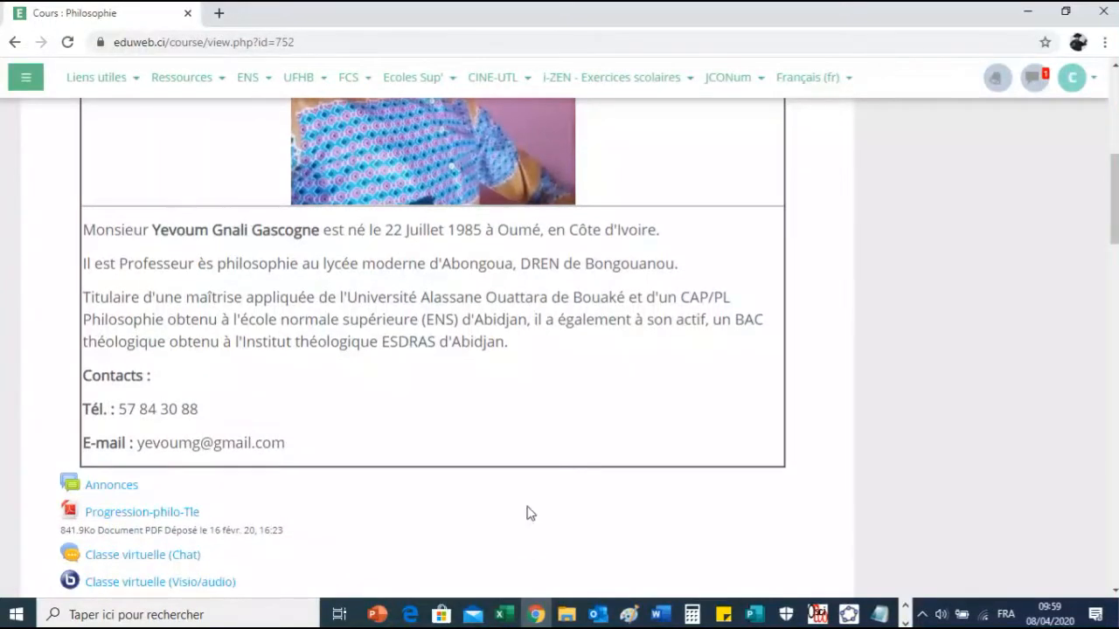
pyautogui.scroll(-3, 452, 404)
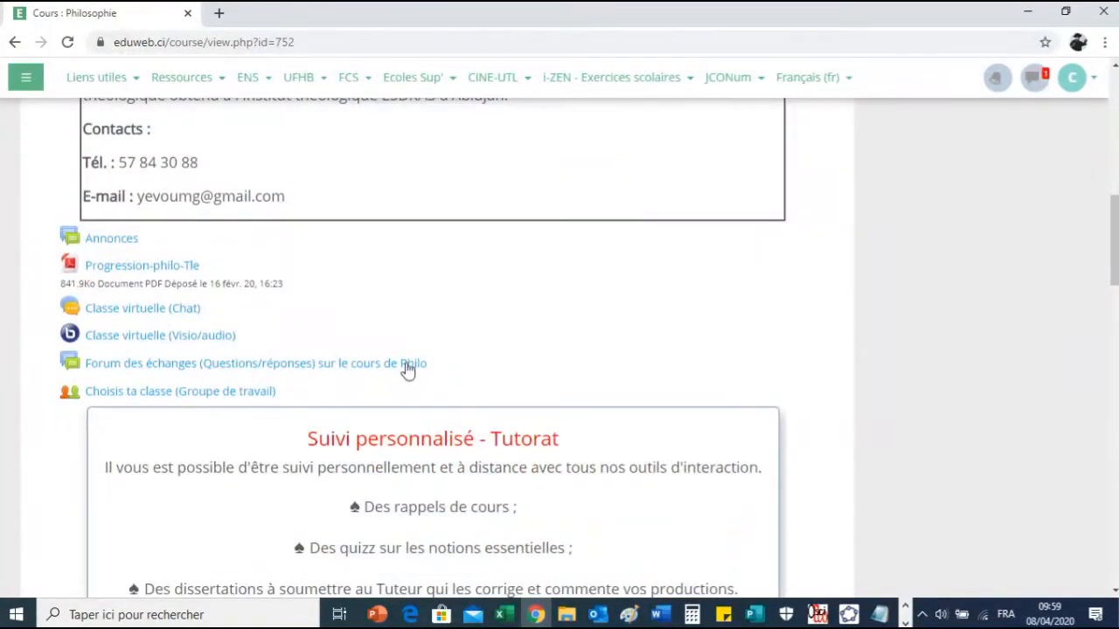
pyautogui.click(96, 245)
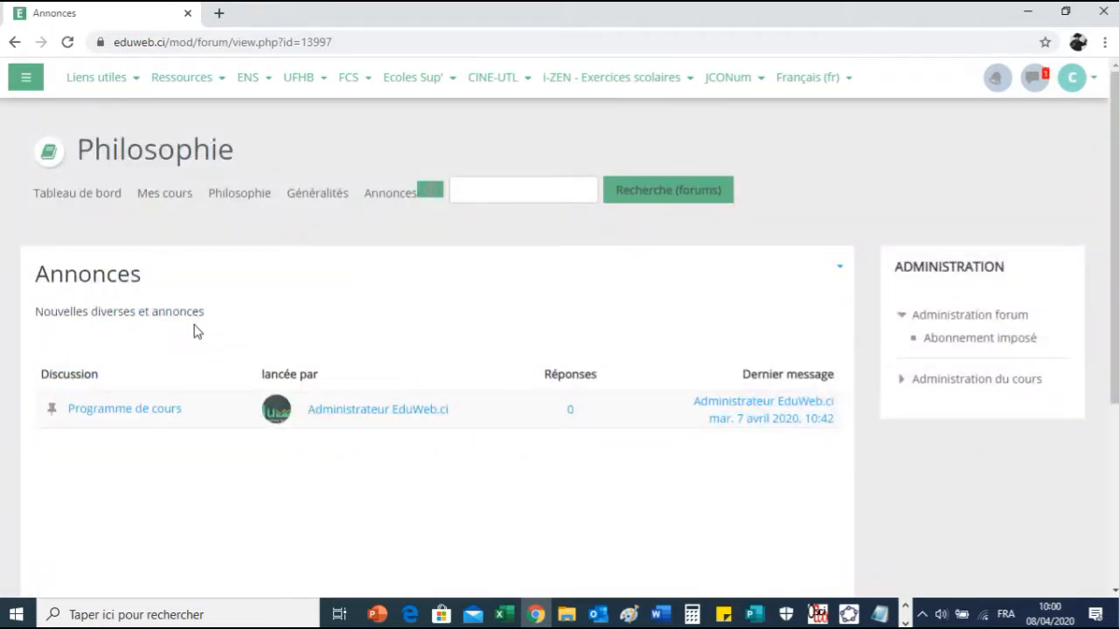
pyautogui.click(149, 413)
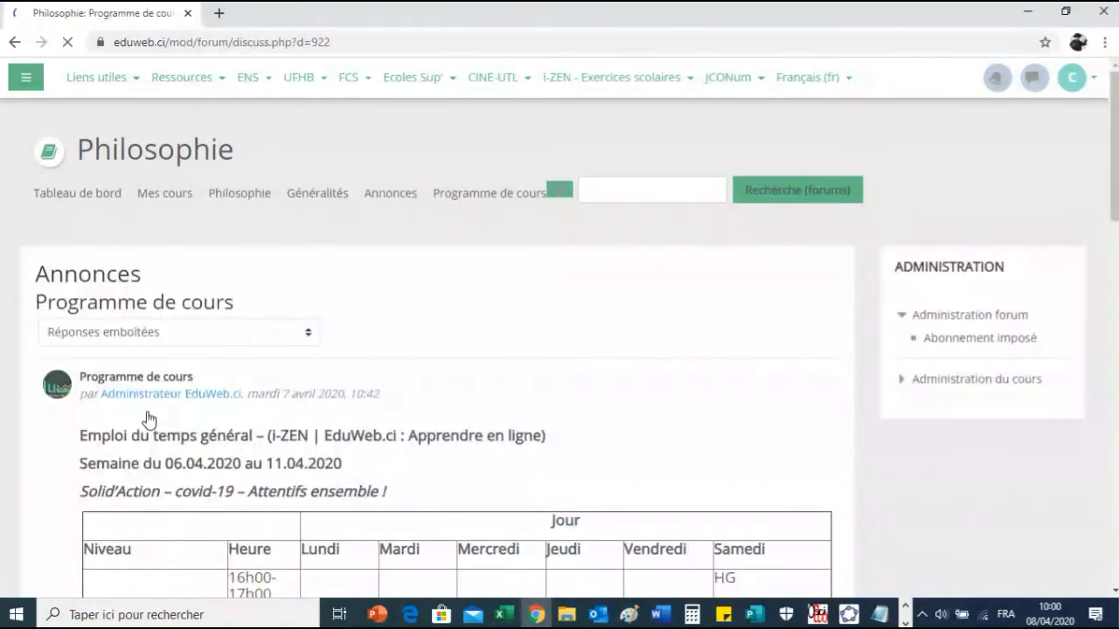
# Examine the general online timetable for the Philosophie sessions of Terminale A and Terminales C et D
pyautogui.scroll(-7, 262, 384)
pyautogui.scroll(-1, 297, 391)
pyautogui.scroll(6, 297, 392)
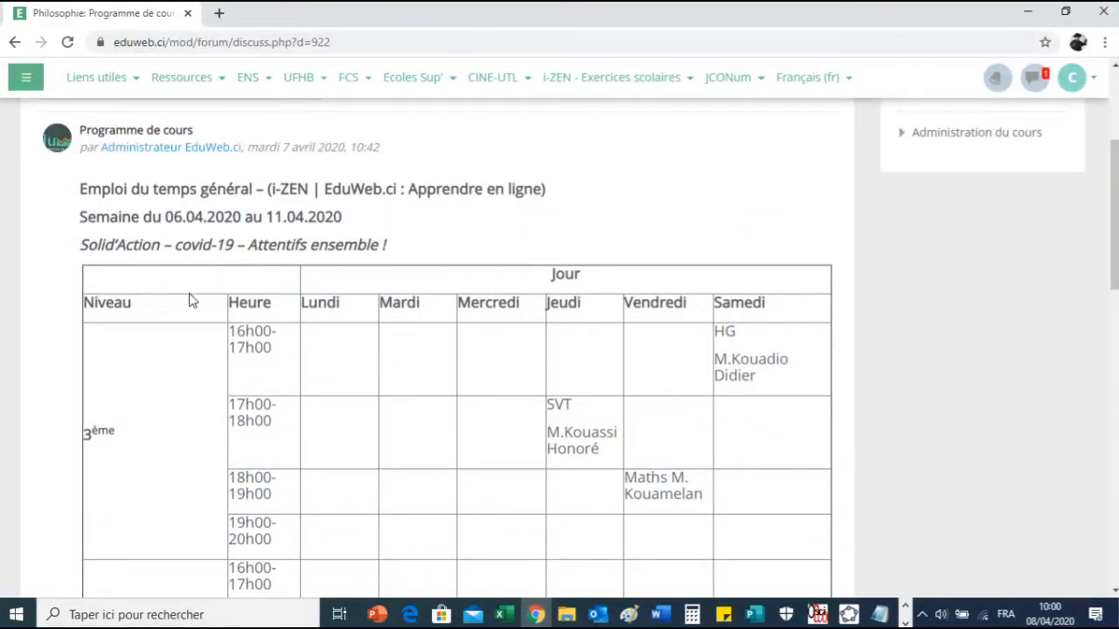
pyautogui.scroll(2, 189, 305)
pyautogui.scroll(-5, 189, 324)
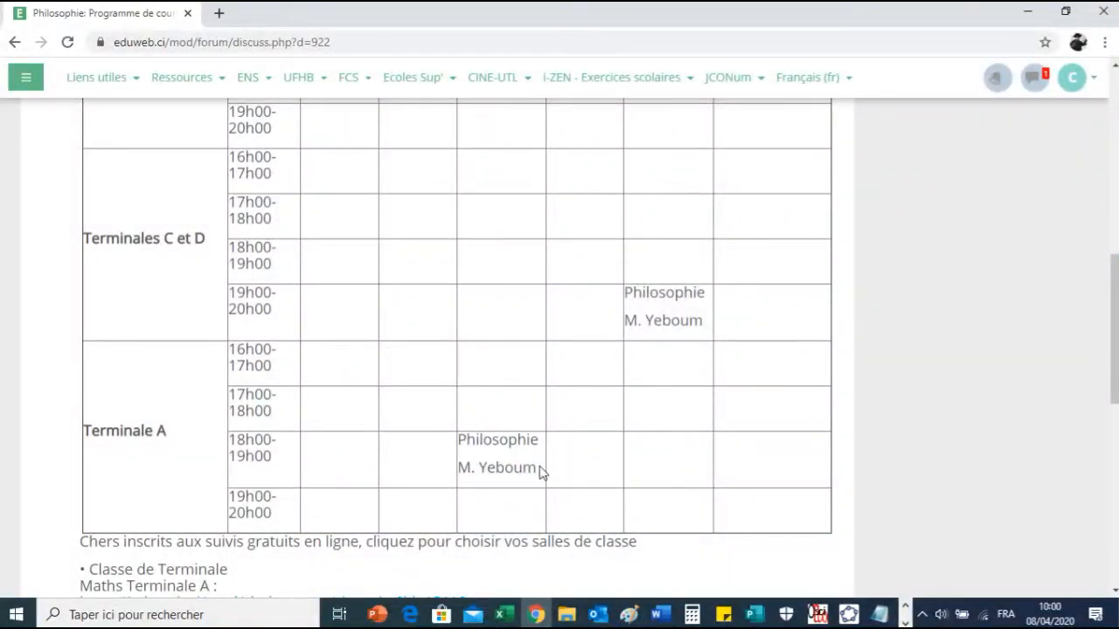
pyautogui.scroll(2, 529, 471)
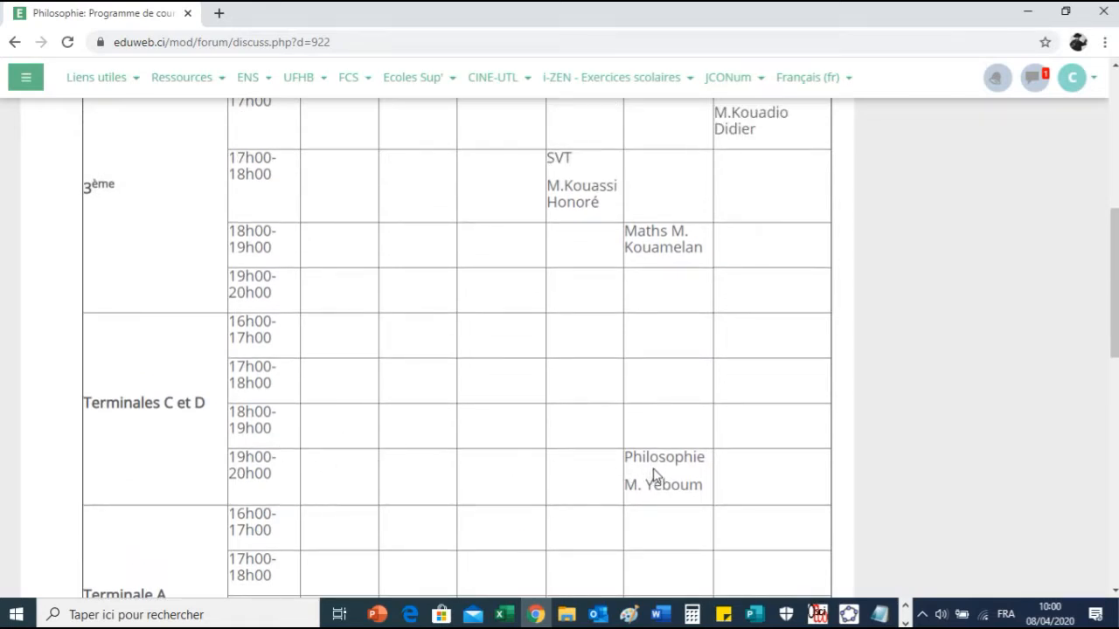
# Review the general timetable once more and return to the Philosophie course's main page
pyautogui.scroll(2, 654, 463)
pyautogui.scroll(-3, 654, 463)
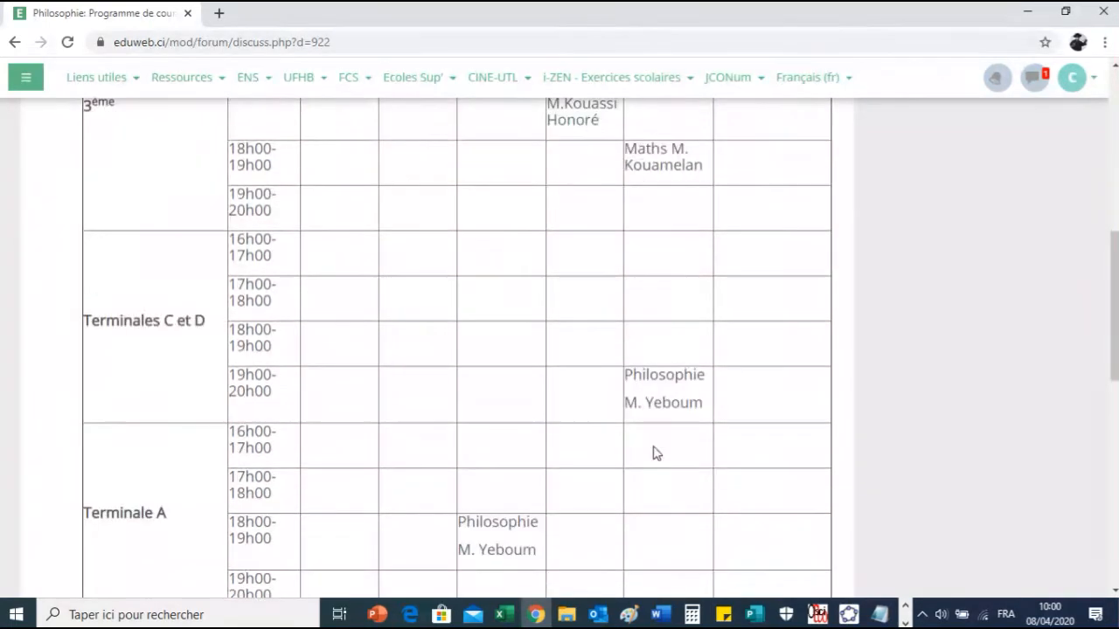
pyautogui.scroll(3, 651, 412)
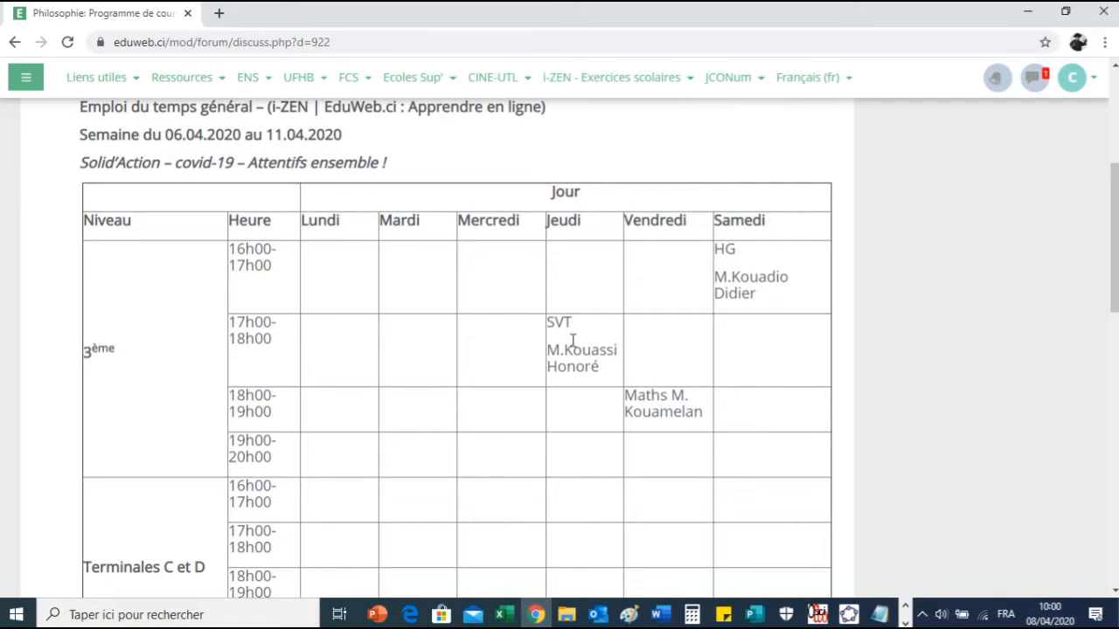
pyautogui.scroll(4, 525, 376)
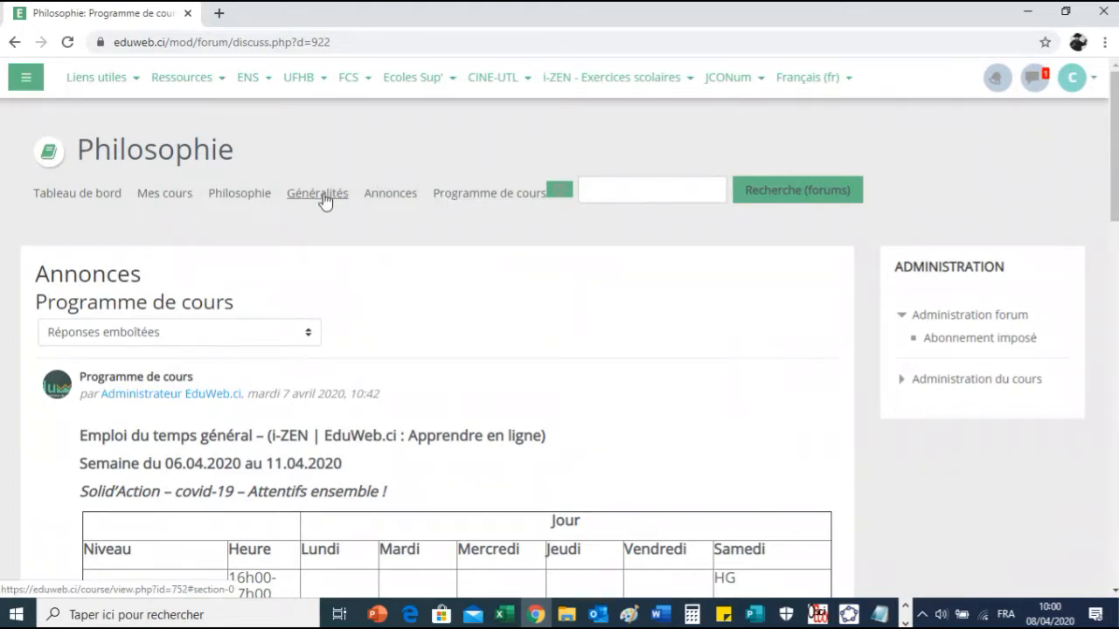
pyautogui.click(247, 195)
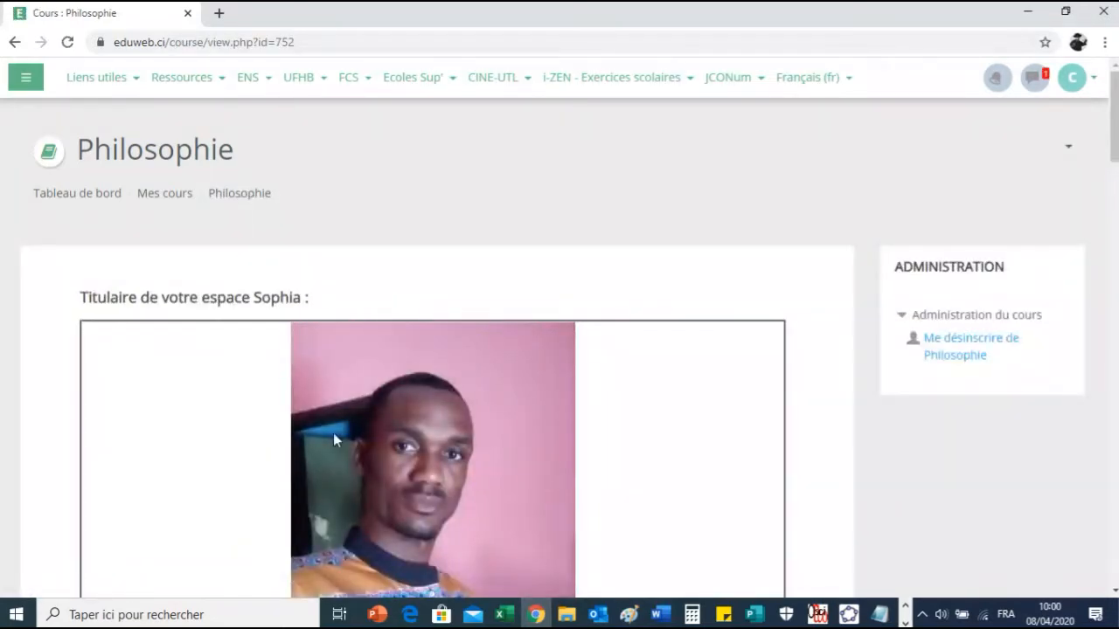
# Open the Progression-philo-Tle PDF from the Philosophie course resources in a maximized window
pyautogui.scroll(-6, 326, 459)
pyautogui.scroll(-1, 326, 467)
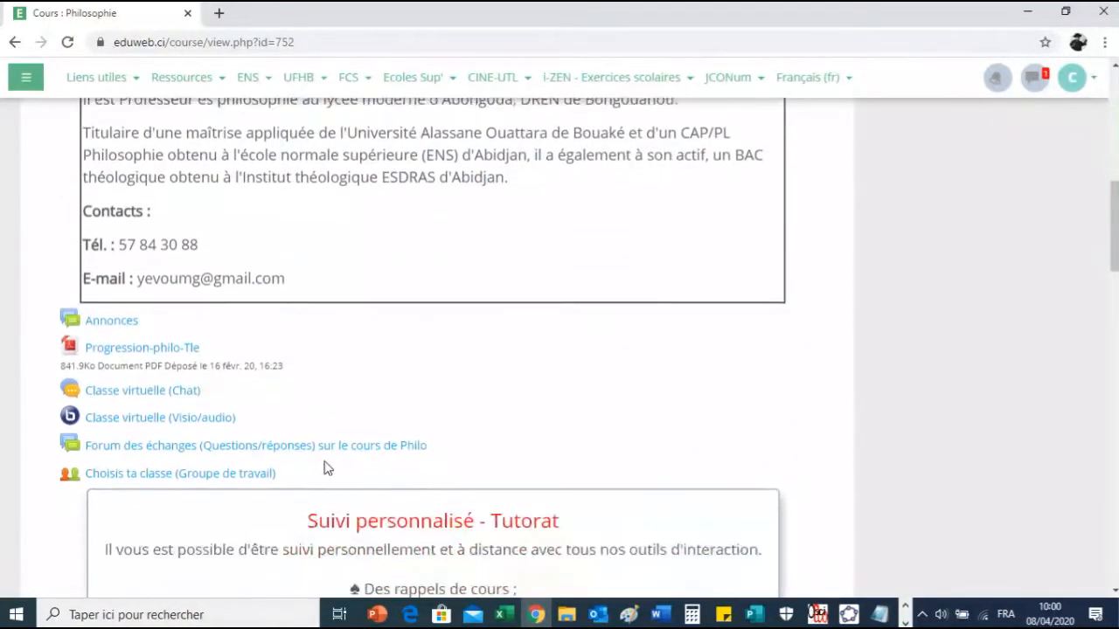
pyautogui.click(115, 352)
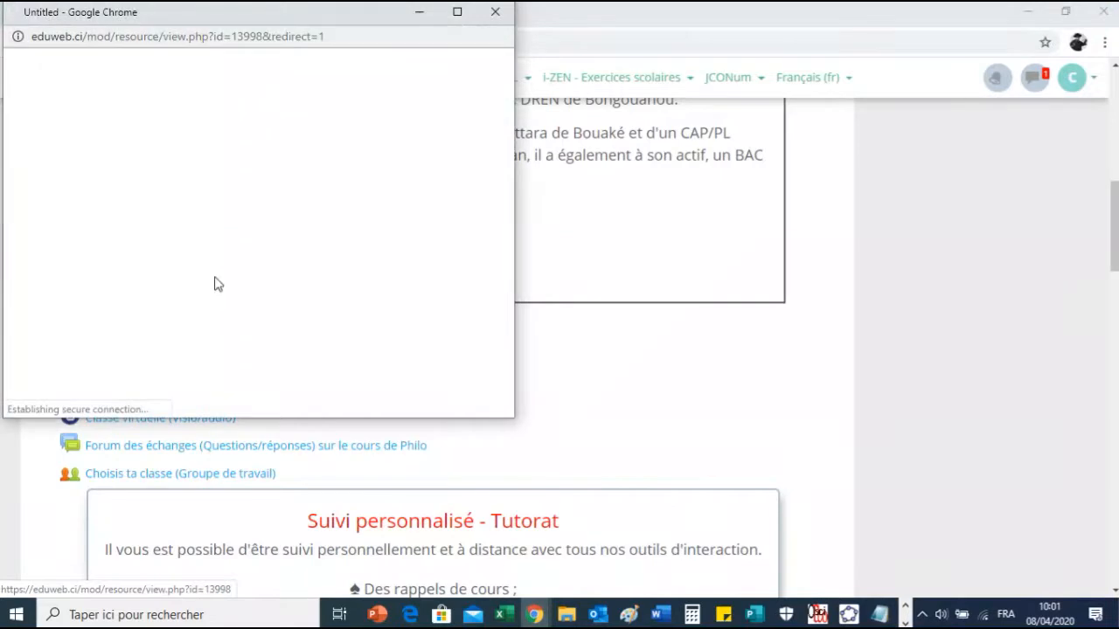
pyautogui.click(457, 13)
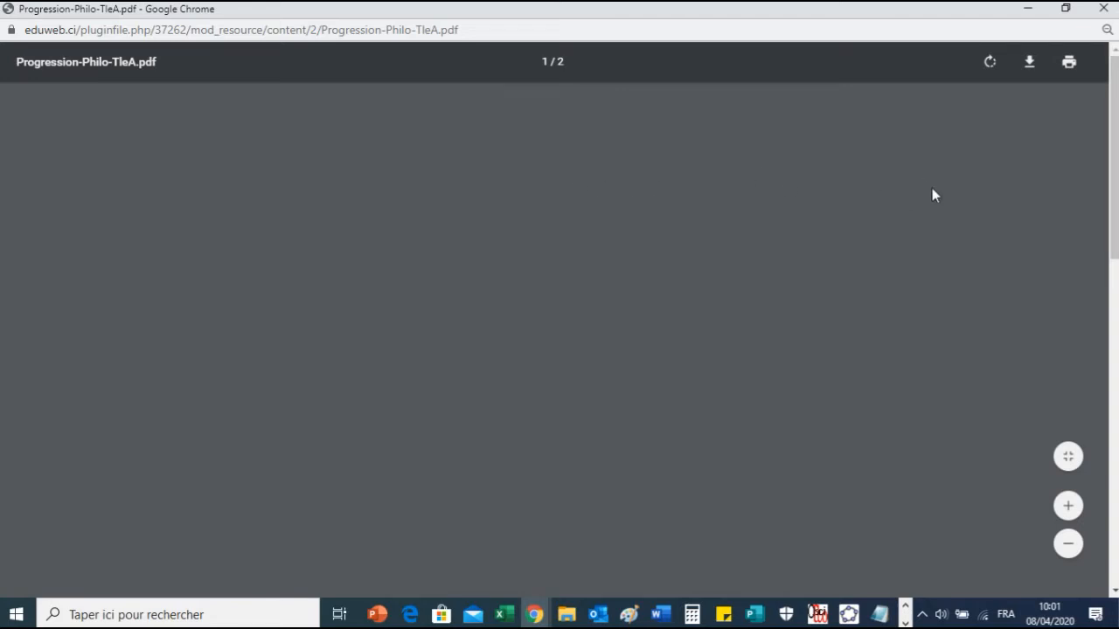
# Examine the Terminale A lesson progression through both pages of the enlarged PDF and close the document
pyautogui.scroll(-3, 773, 236)
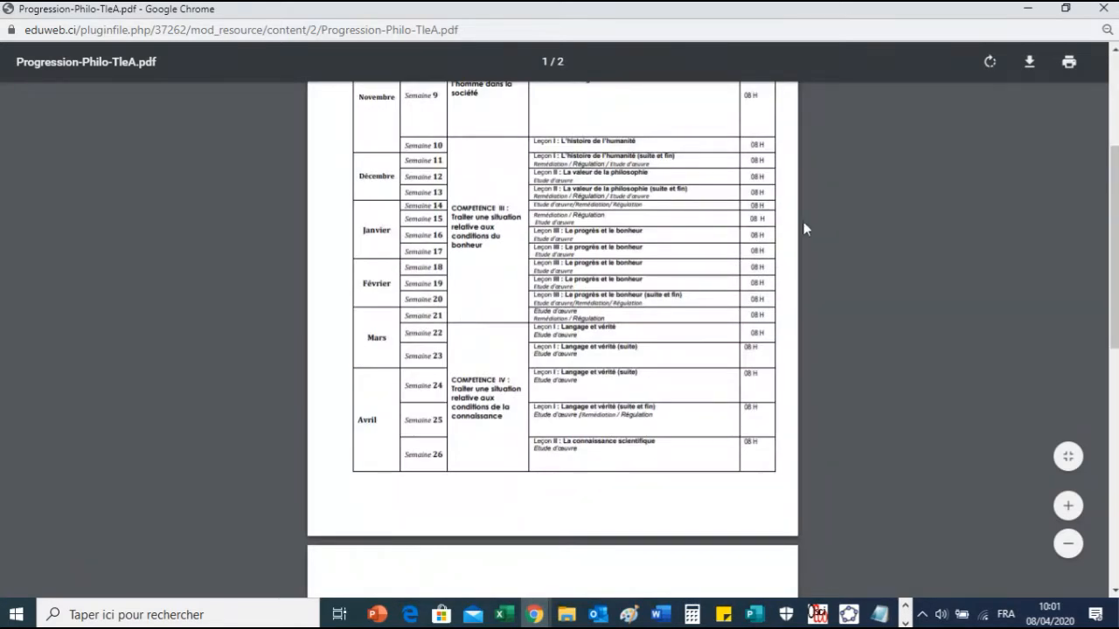
pyautogui.click(1068, 507)
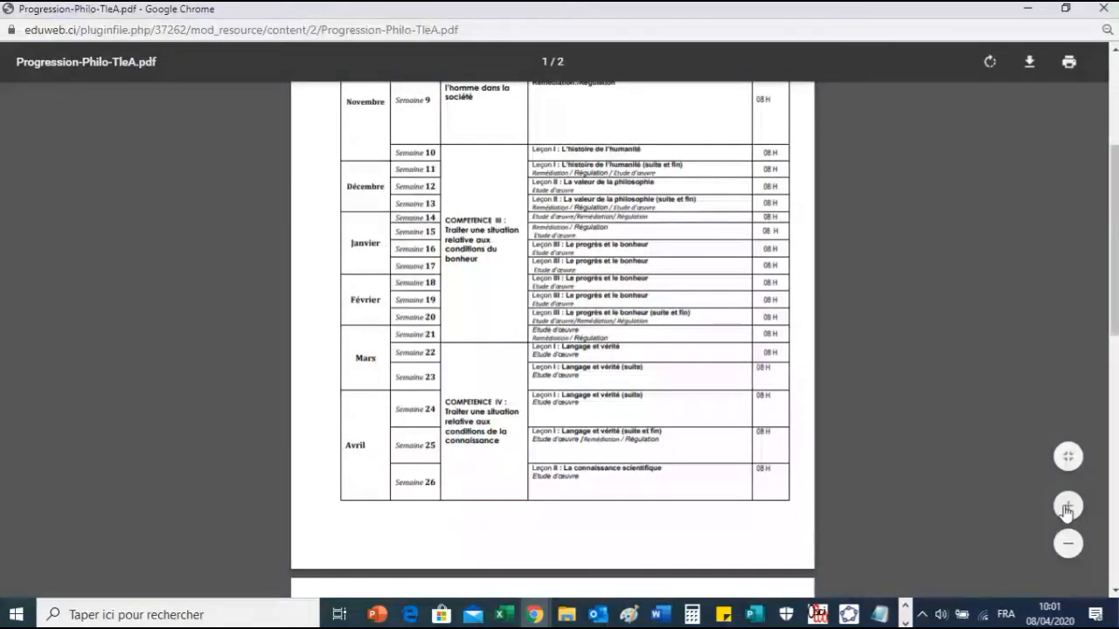
pyautogui.click(1066, 508)
pyautogui.click(1066, 508)
pyautogui.click(1065, 508)
pyautogui.click(1063, 509)
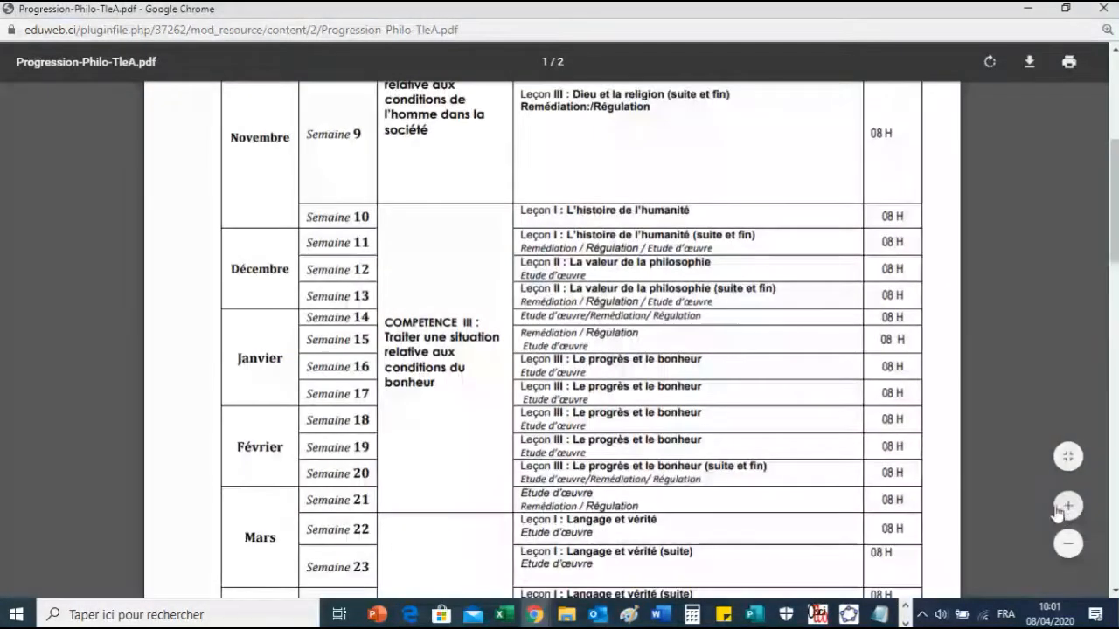
pyautogui.scroll(5, 1010, 306)
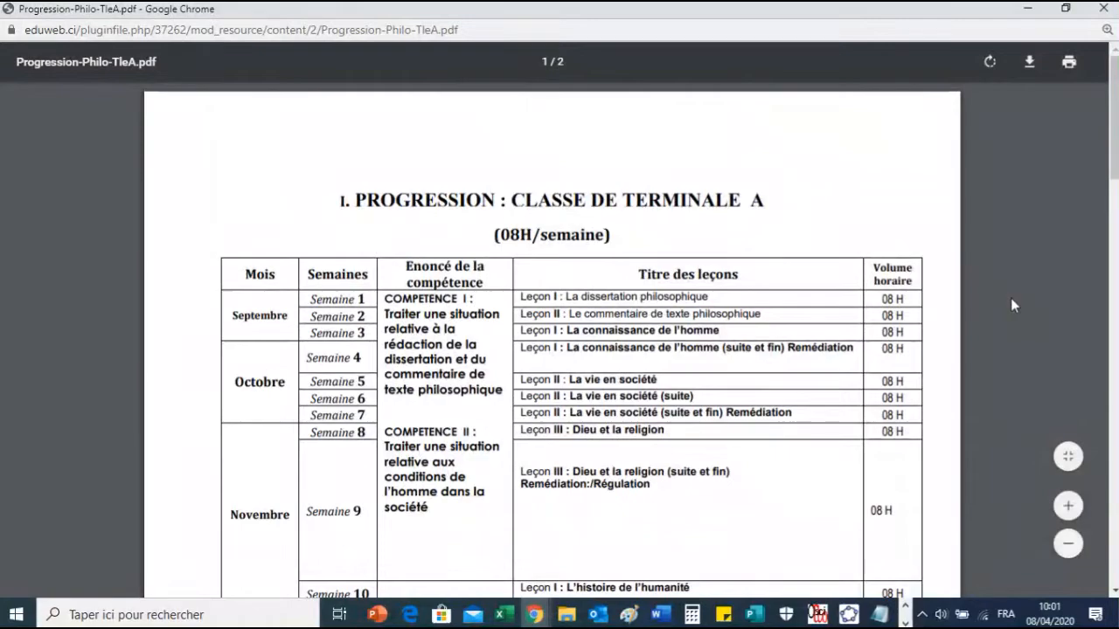
pyautogui.scroll(-10, 1012, 323)
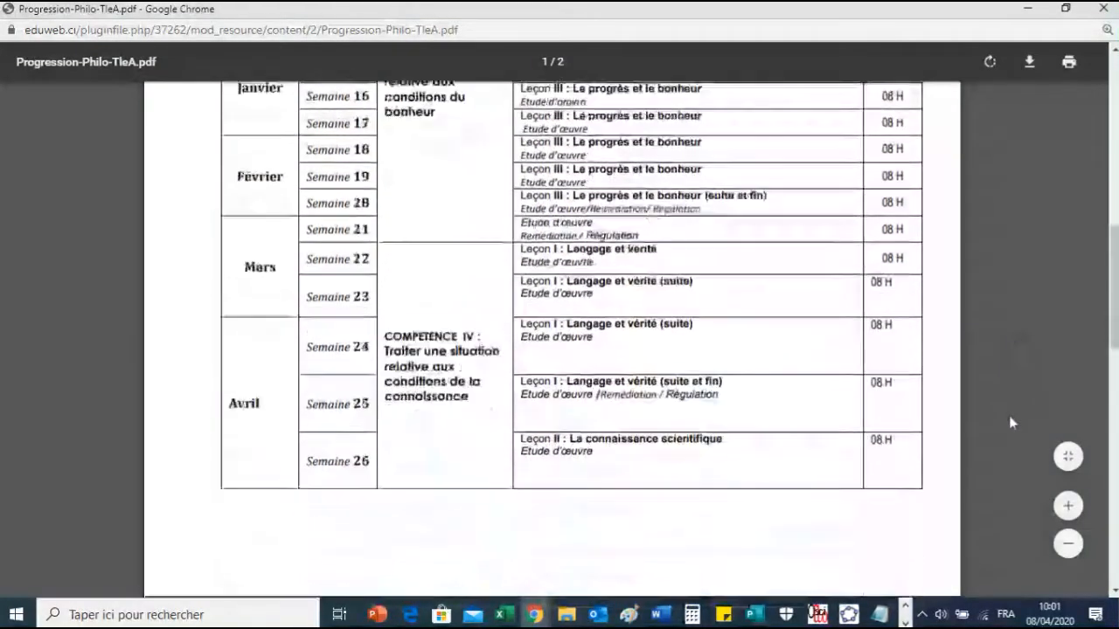
pyautogui.scroll(-10, 1012, 422)
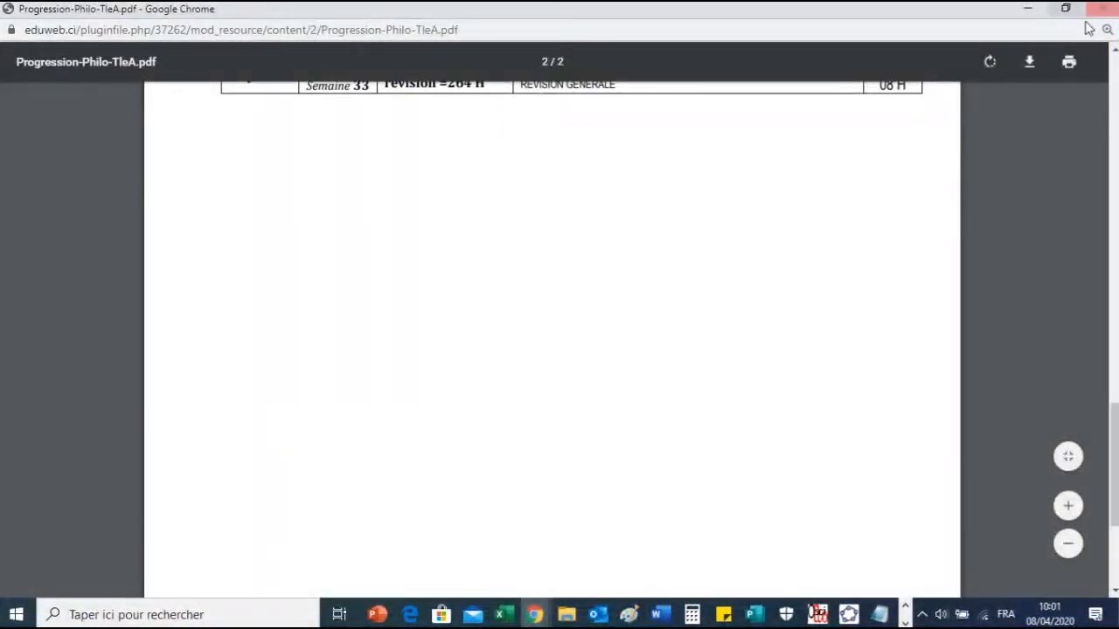
pyautogui.click(1099, 9)
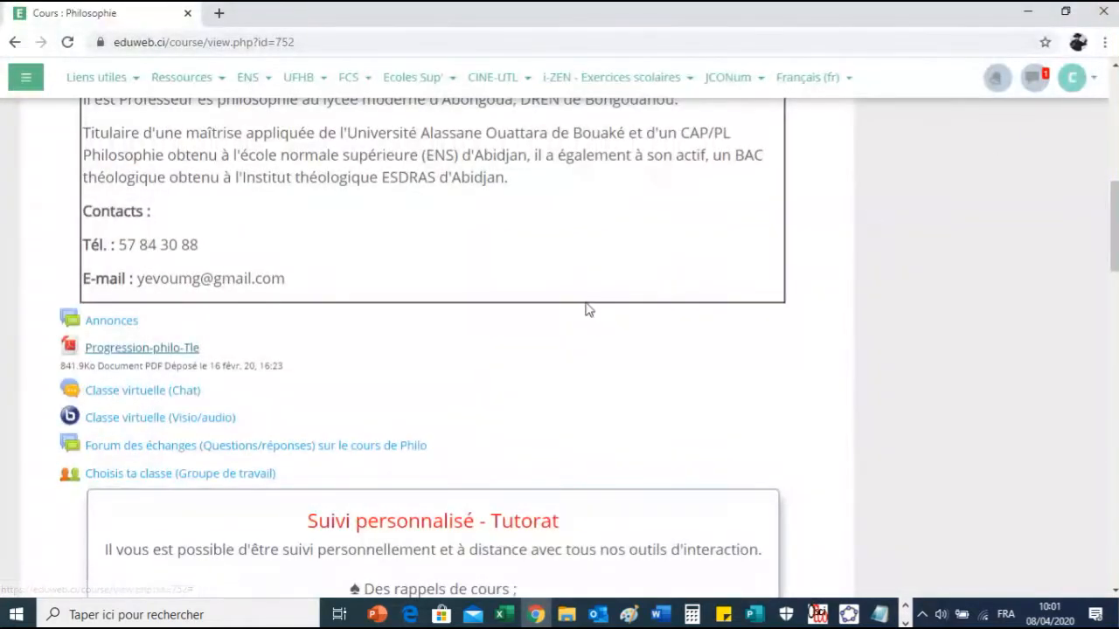
# Join the course's Classe virtuelle (Chat), send the message "Bonjour !" and close the chat window
pyautogui.scroll(-1, 160, 450)
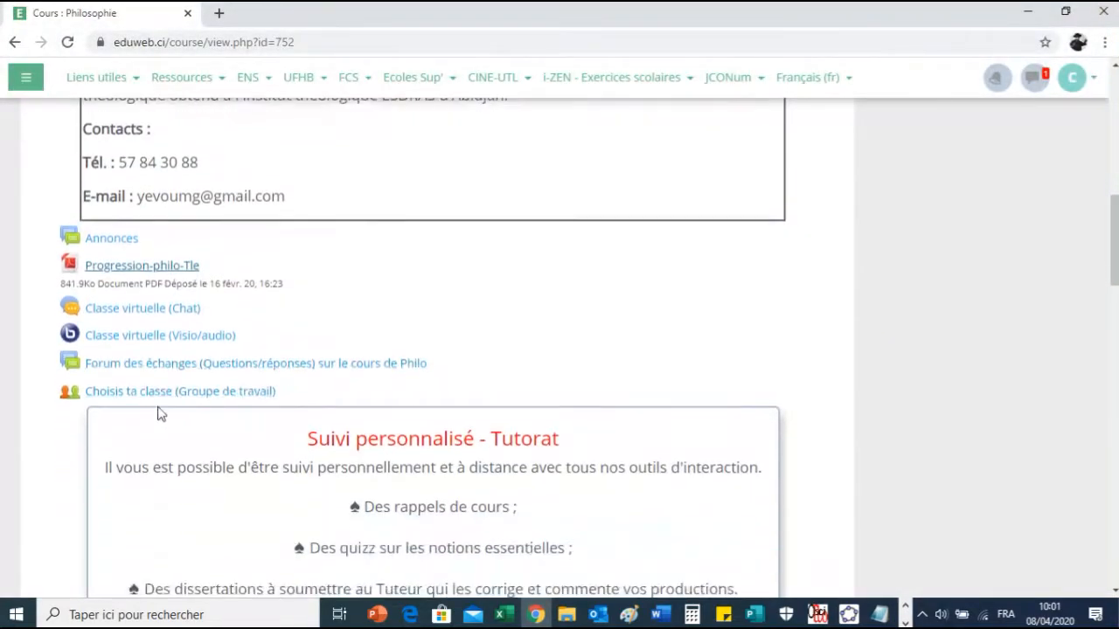
pyautogui.click(131, 310)
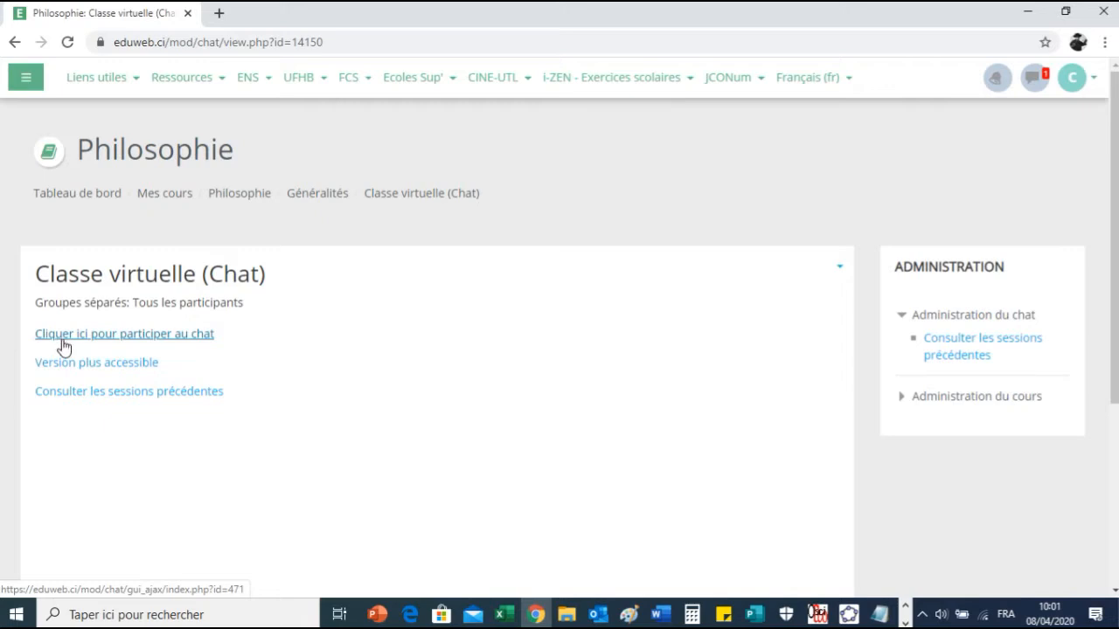
pyautogui.click(117, 340)
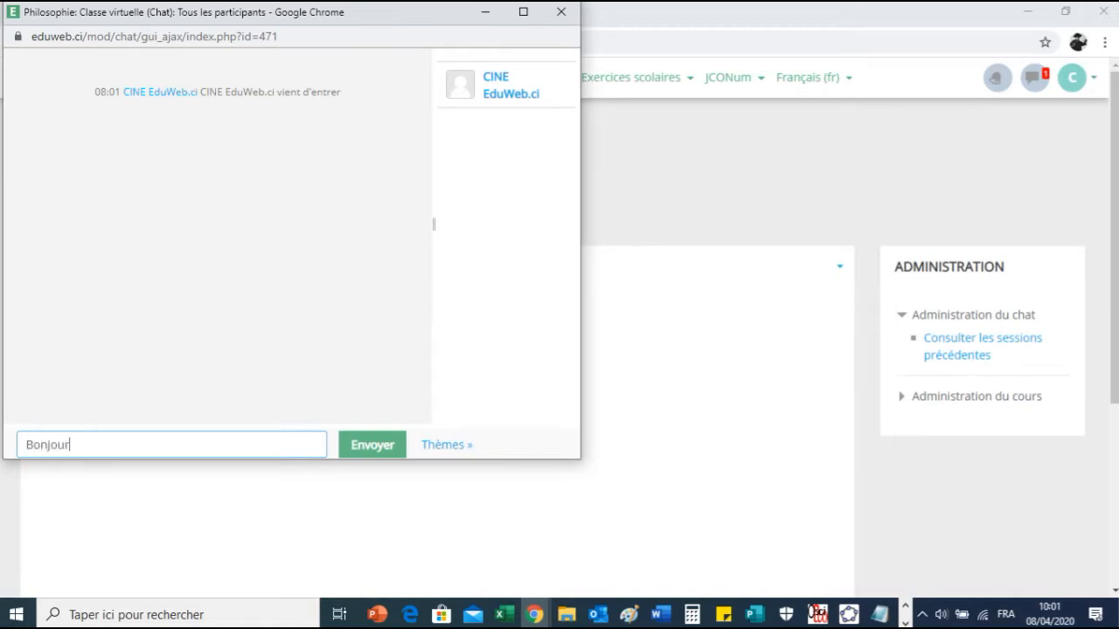
pyautogui.press('Return')
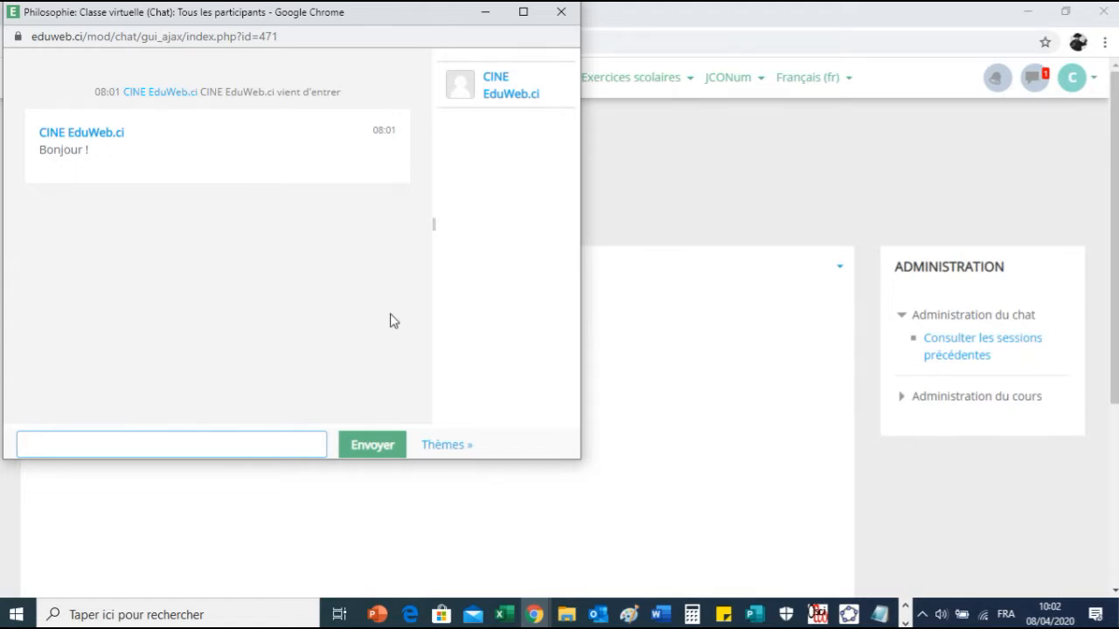
pyautogui.click(560, 15)
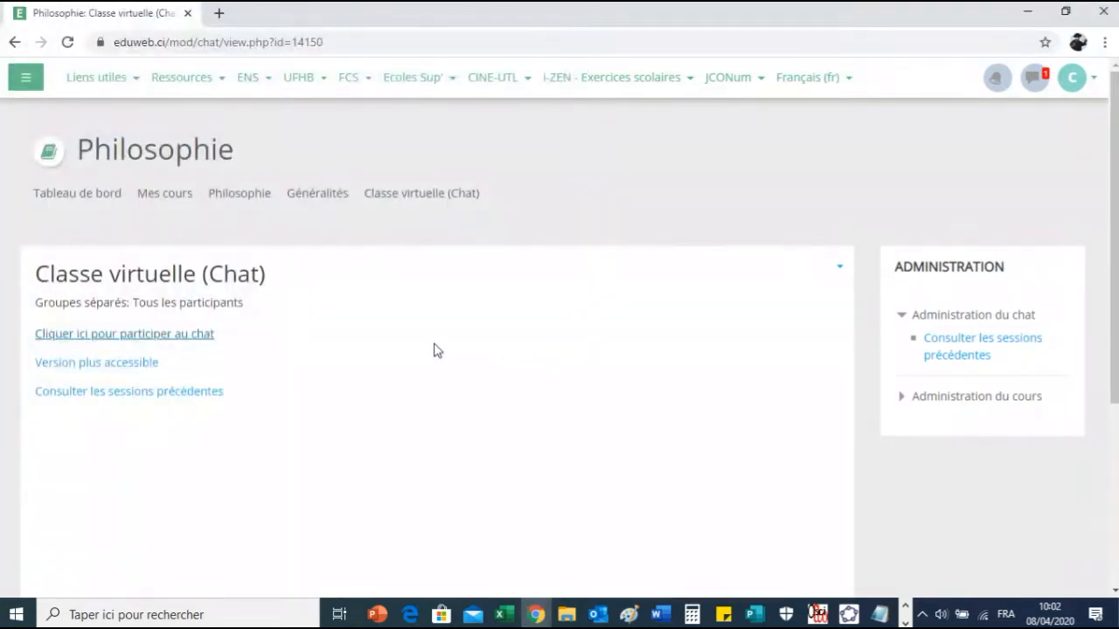
# Go back to the course's Généralités section and enter the Classe virtuelle (Visio/audio) session
pyautogui.click(304, 199)
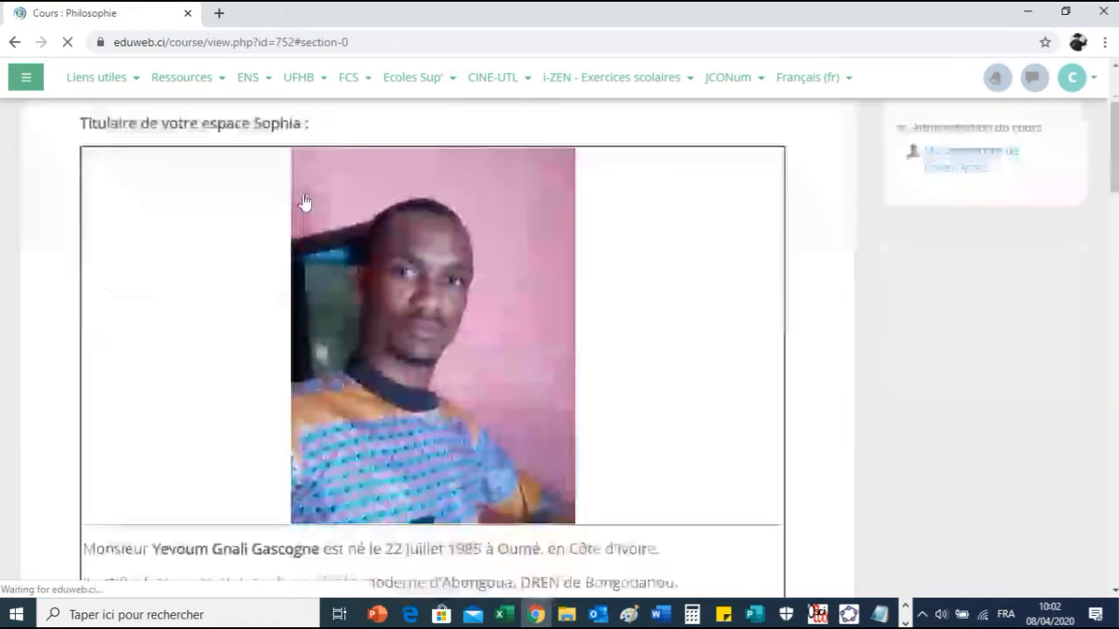
pyautogui.scroll(-5, 317, 480)
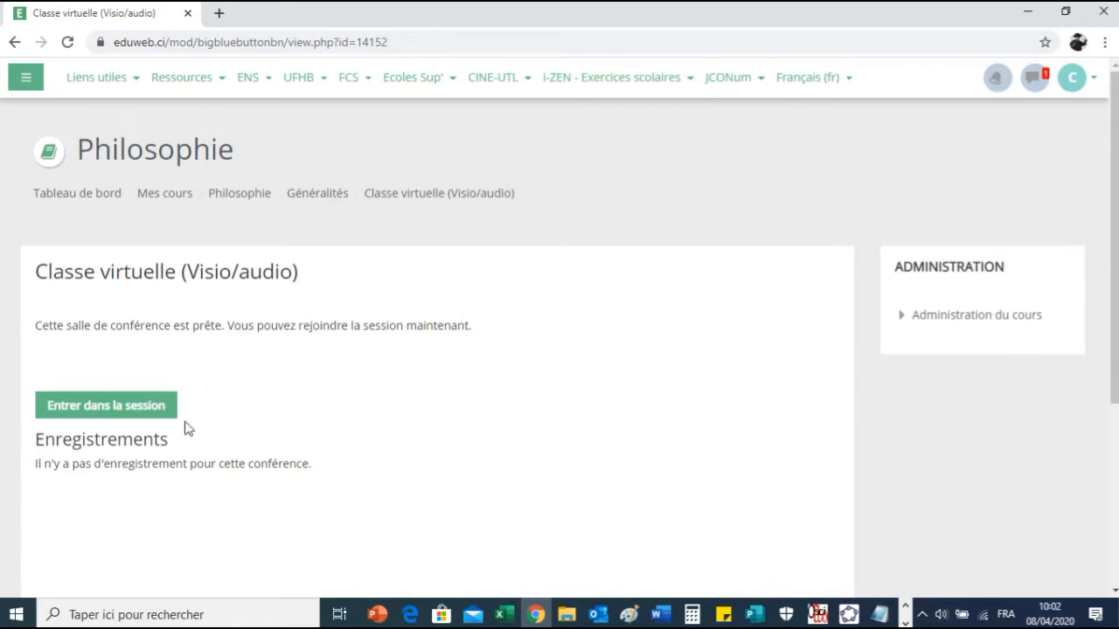
pyautogui.click(90, 414)
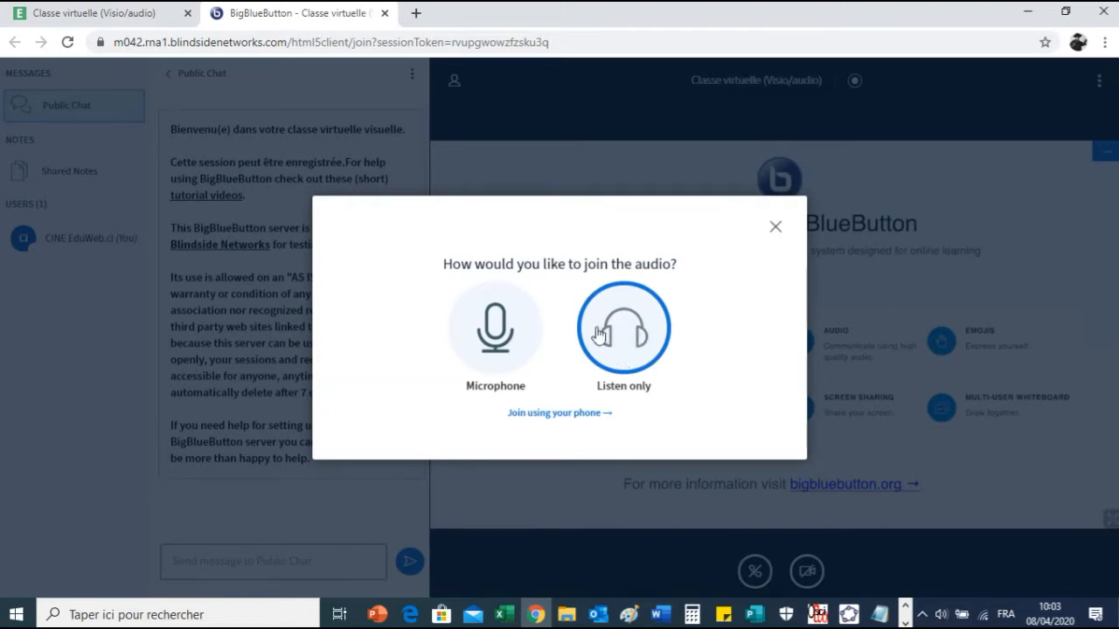
# Join the session audio with the microphone, allowing microphone access and confirming the echo test
pyautogui.click(492, 330)
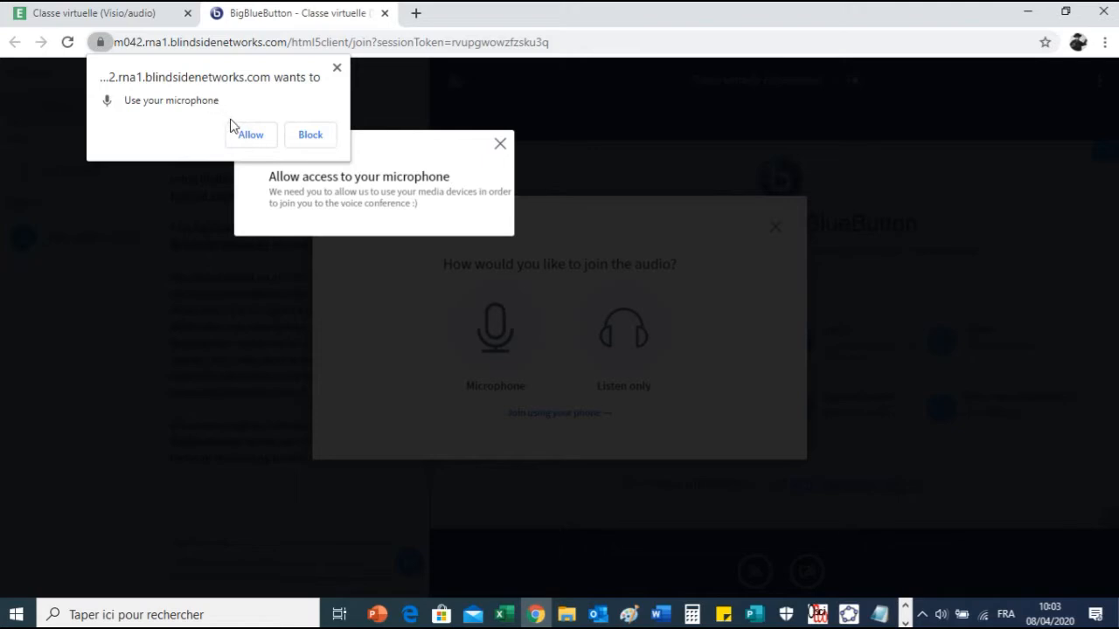
pyautogui.click(248, 135)
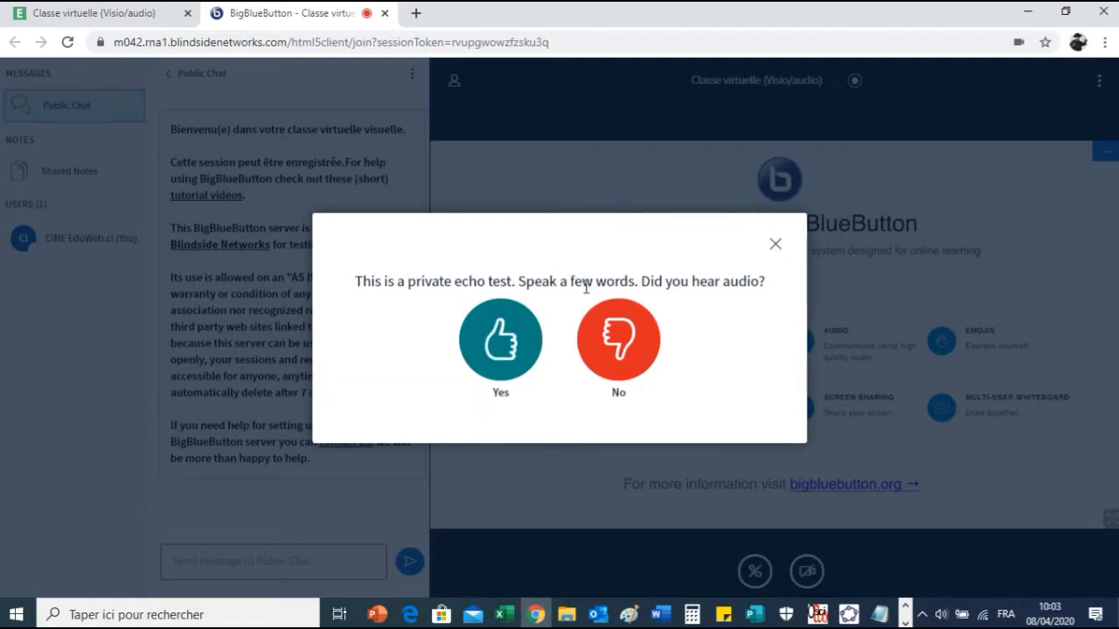
pyautogui.click(505, 345)
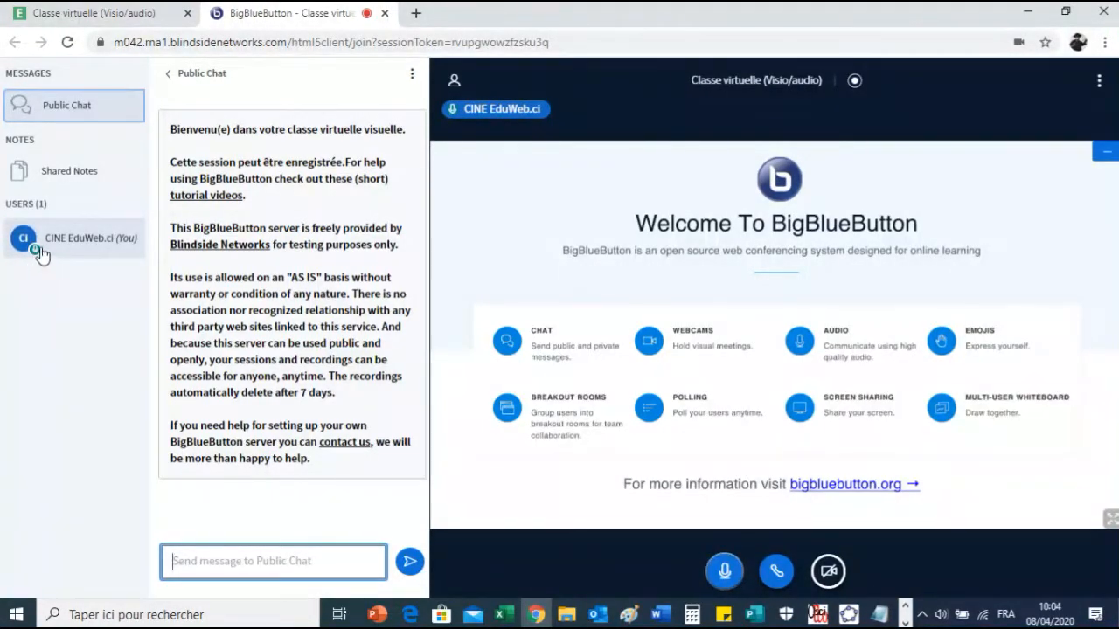
# Mute your own microphone through your entry in the participant list, and unmute it again
pyautogui.click(36, 254)
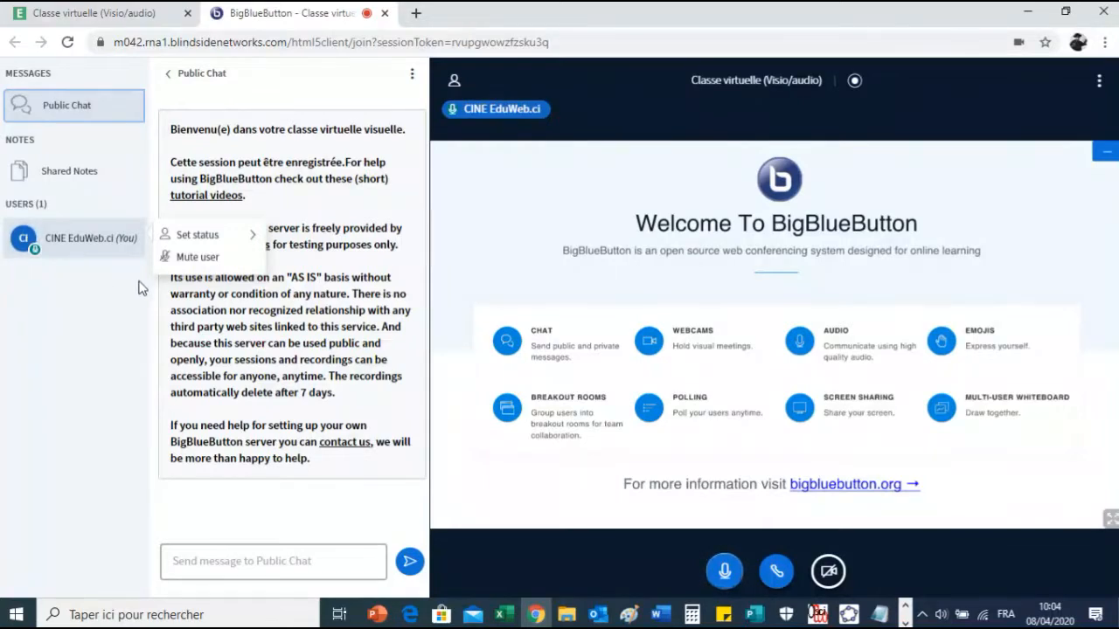
pyautogui.click(185, 263)
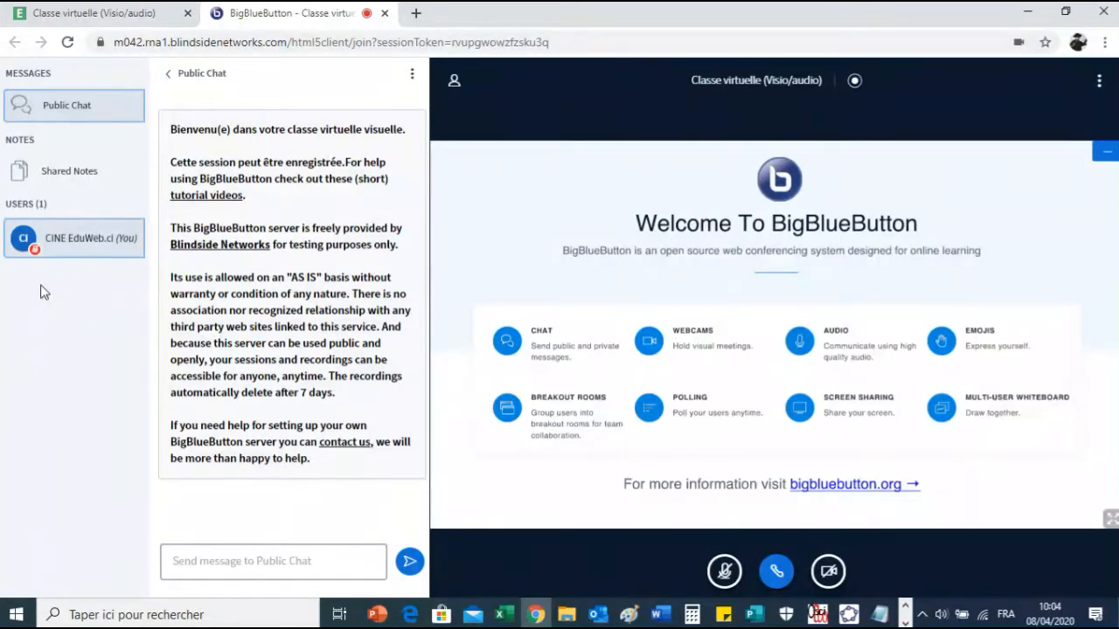
pyautogui.click(36, 257)
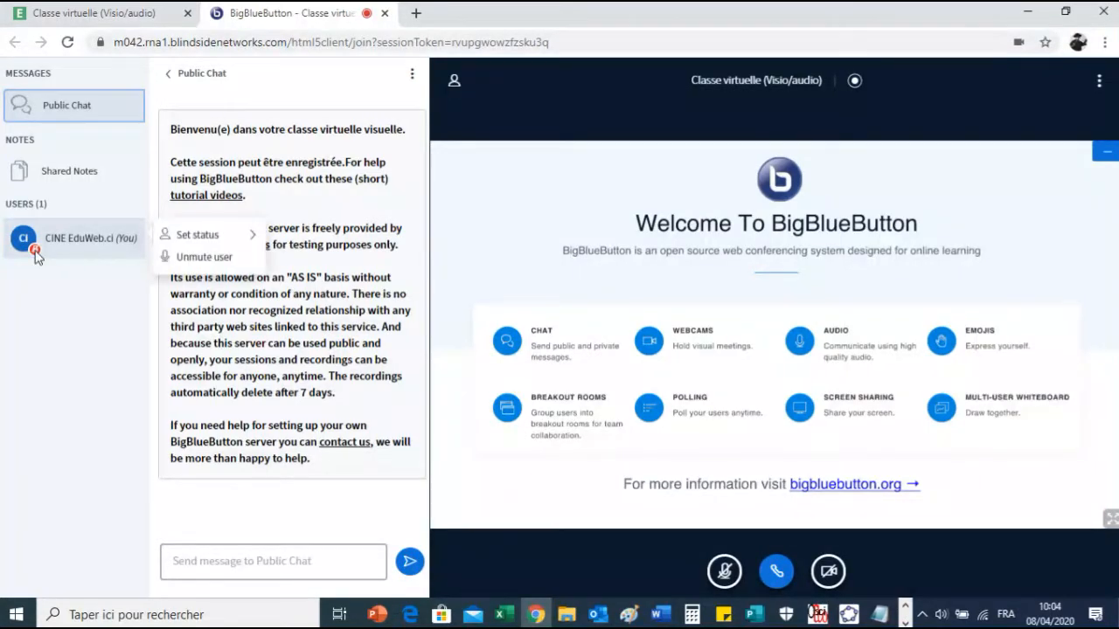
pyautogui.click(187, 258)
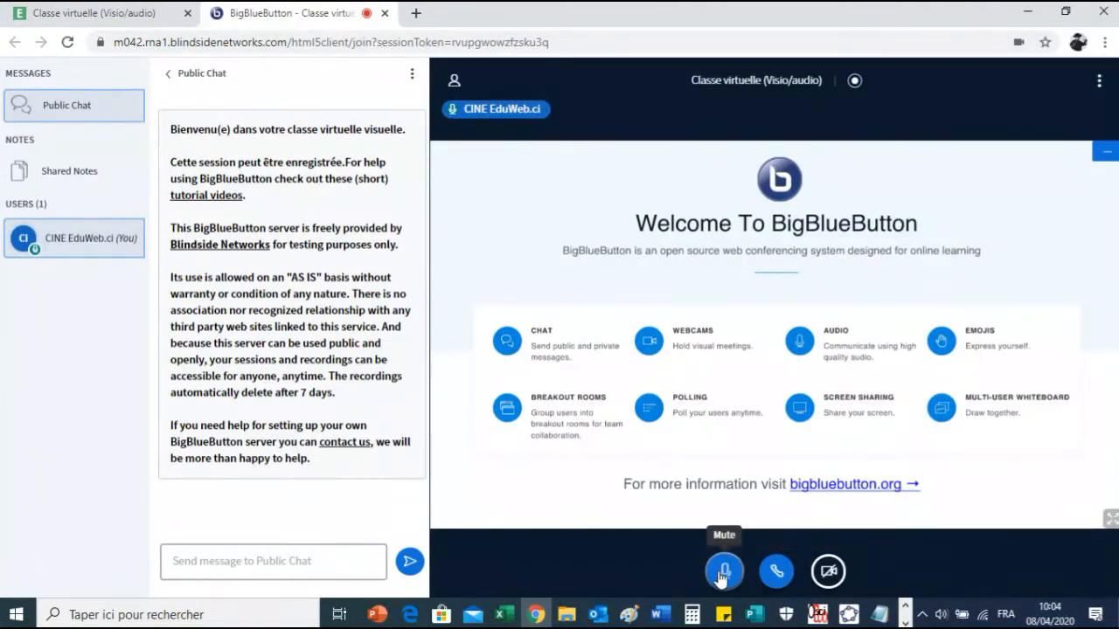
# Share the HP HD Webcam at Low quality in the session, allowing access to the camera
pyautogui.click(829, 571)
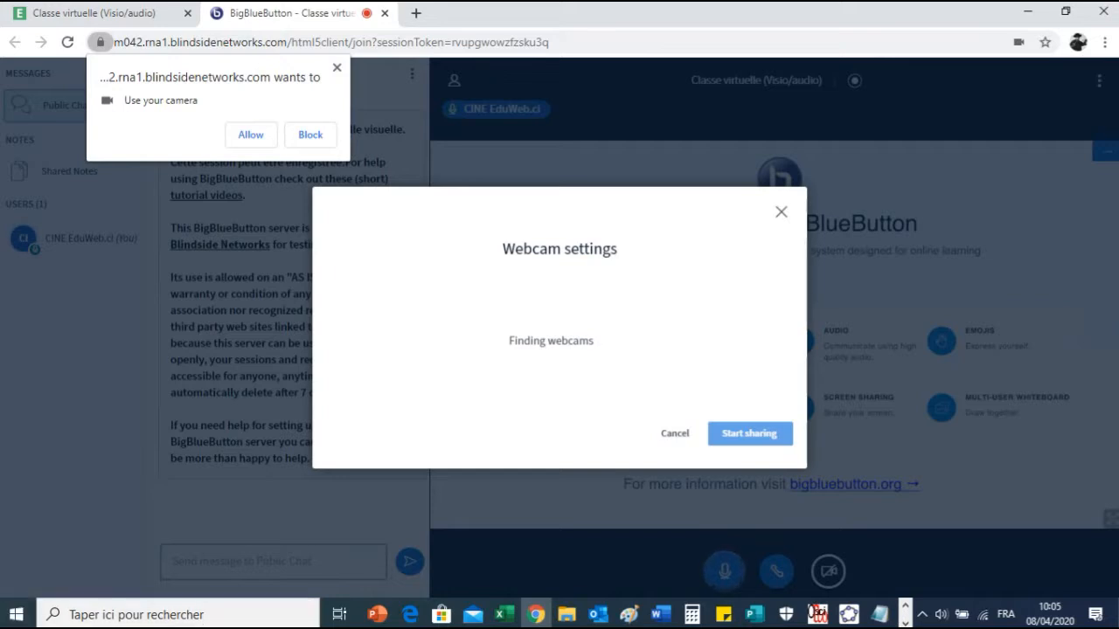
pyautogui.click(262, 135)
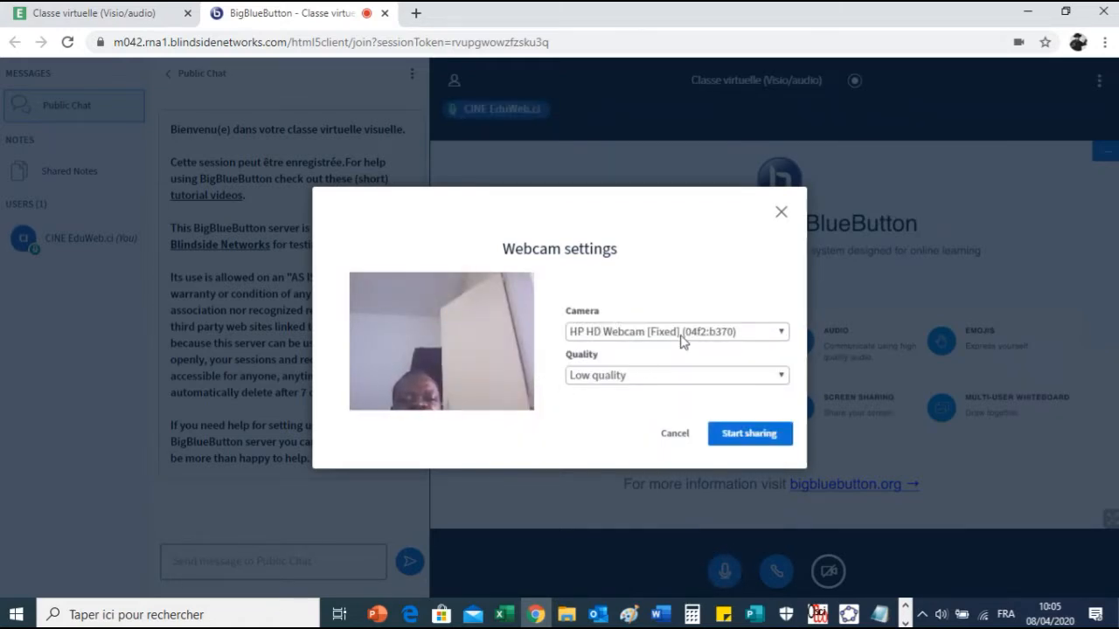
pyautogui.click(745, 435)
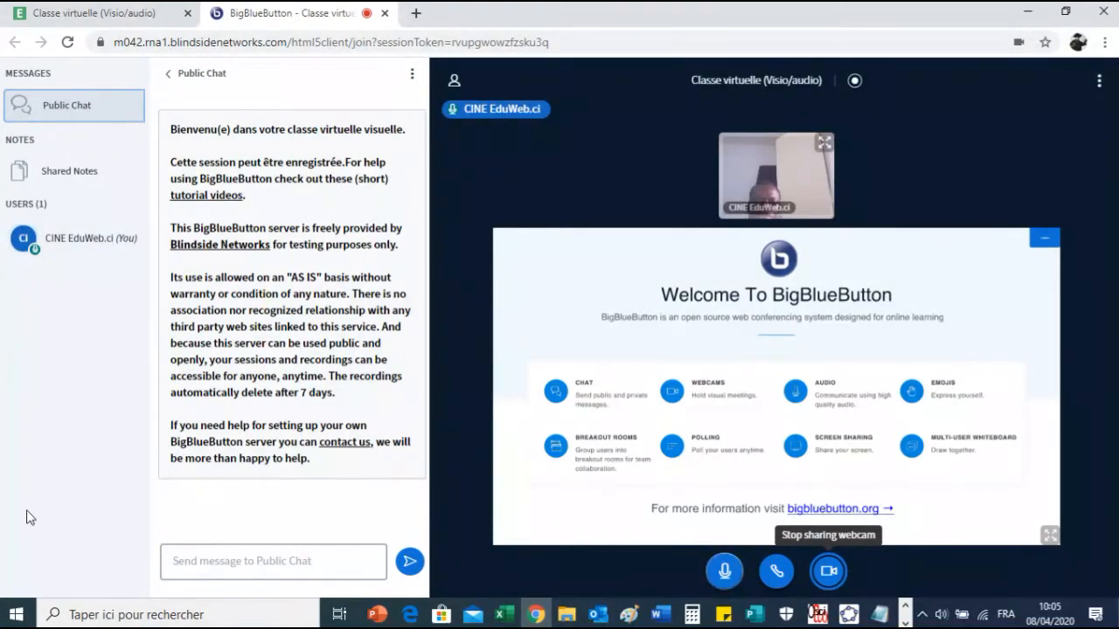
# Send the test message "dsgdhsfnsgdfb" to the session's Public Chat
pyautogui.click(200, 564)
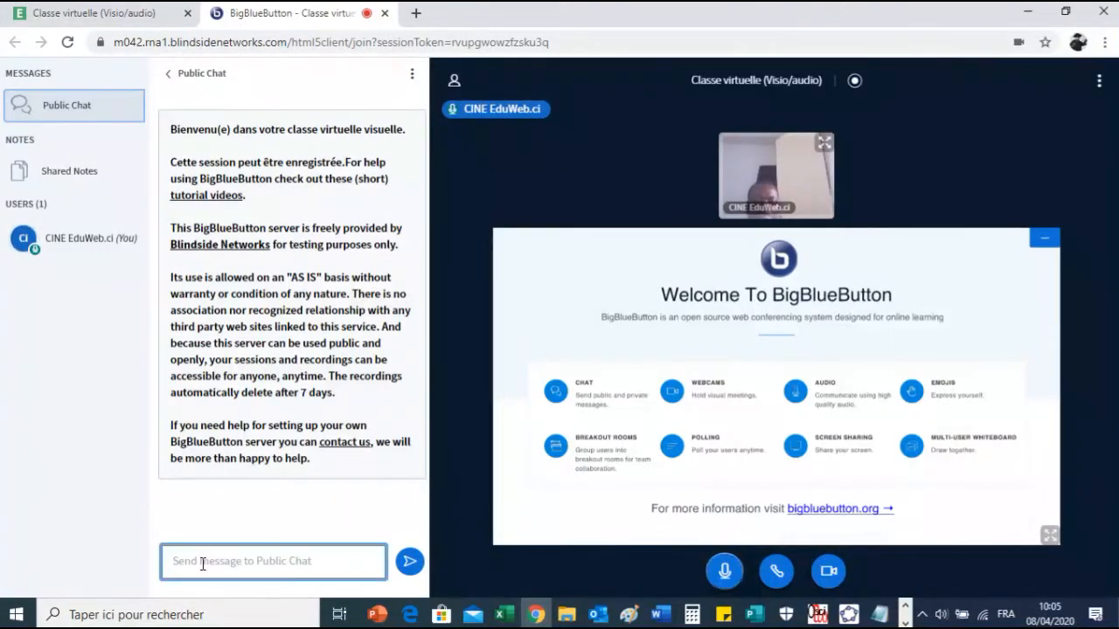
pyautogui.write('dsgdhfsnsgdfb')
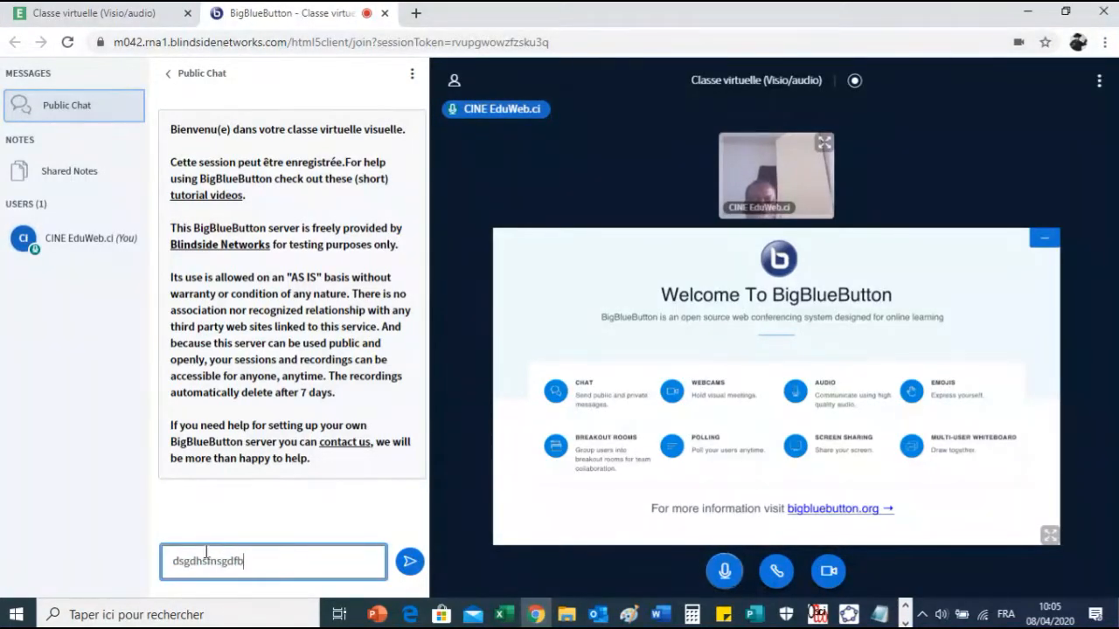
pyautogui.press('Return')
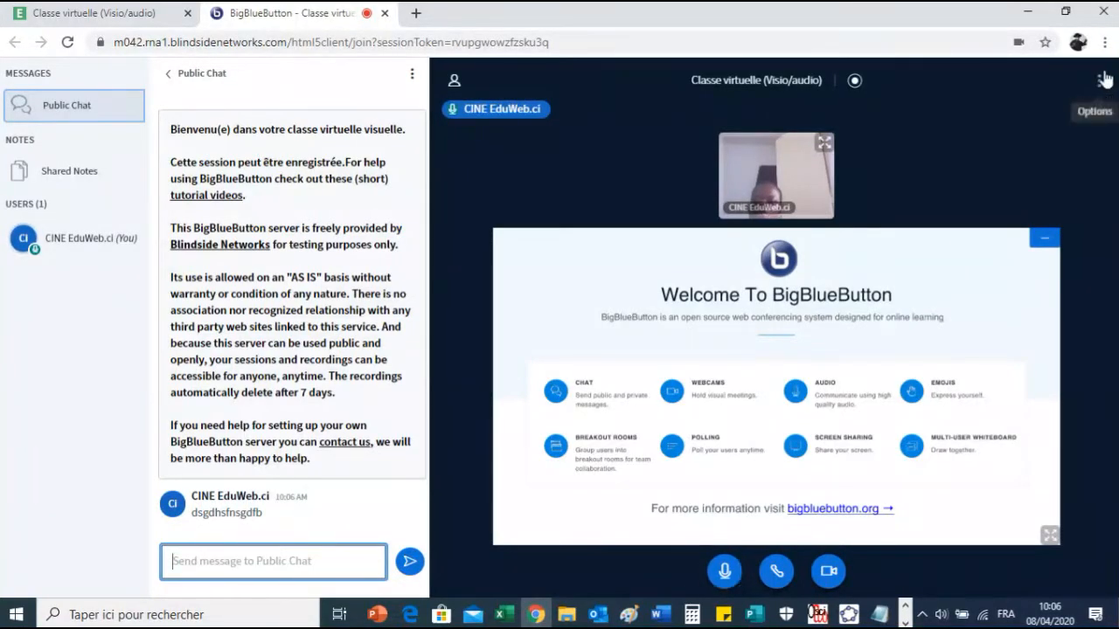
# Log out of the virtual class session and close the feedback prompt without giving a rating
pyautogui.click(1098, 81)
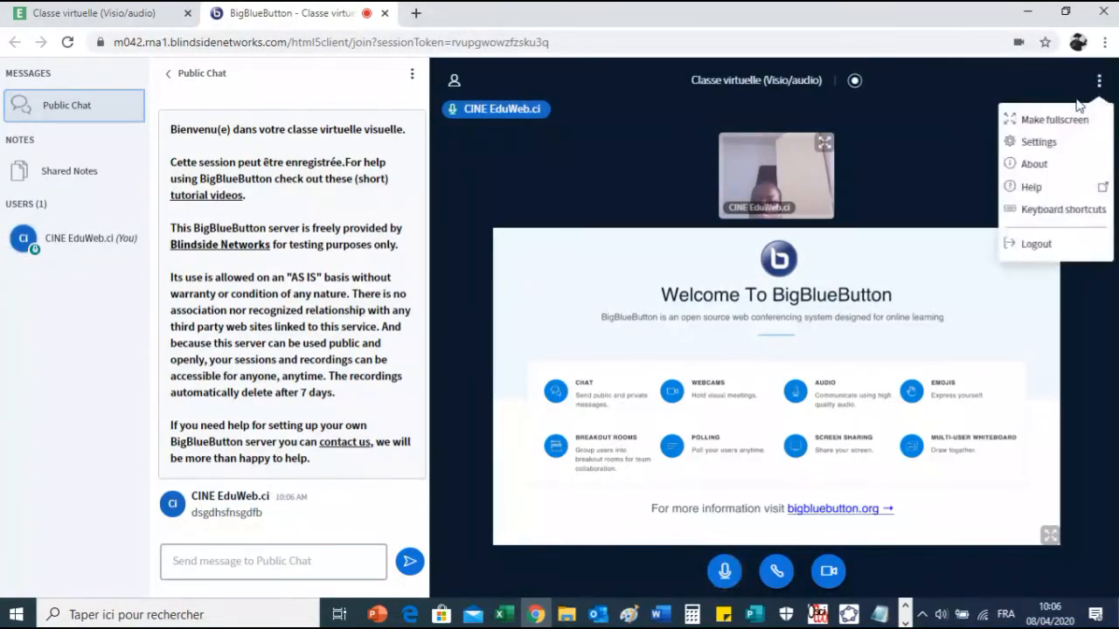
pyautogui.click(1037, 246)
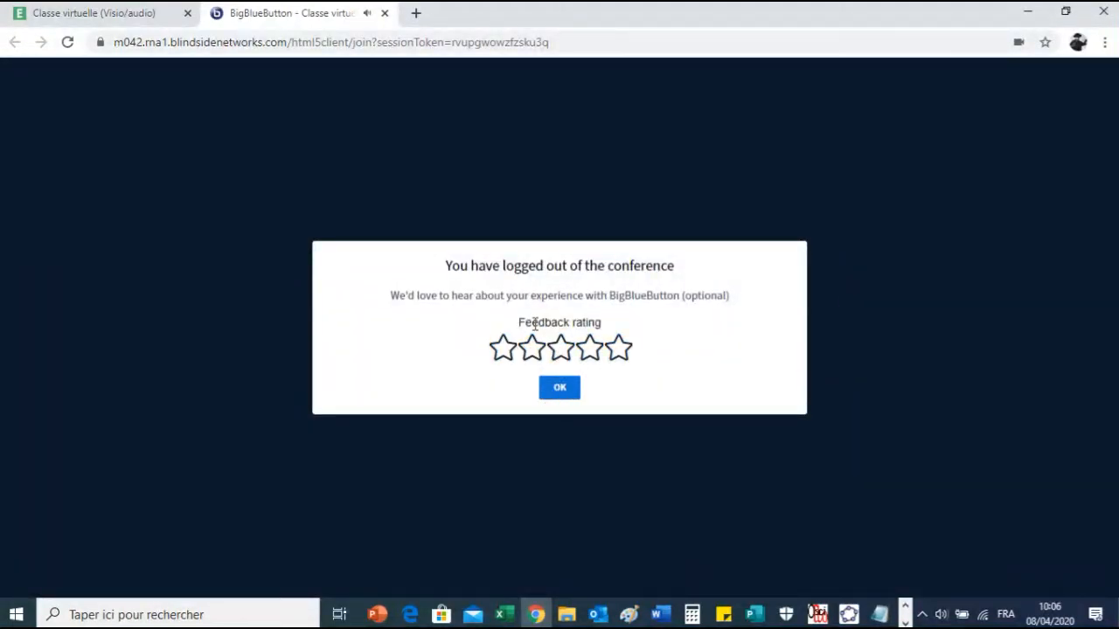
pyautogui.click(559, 390)
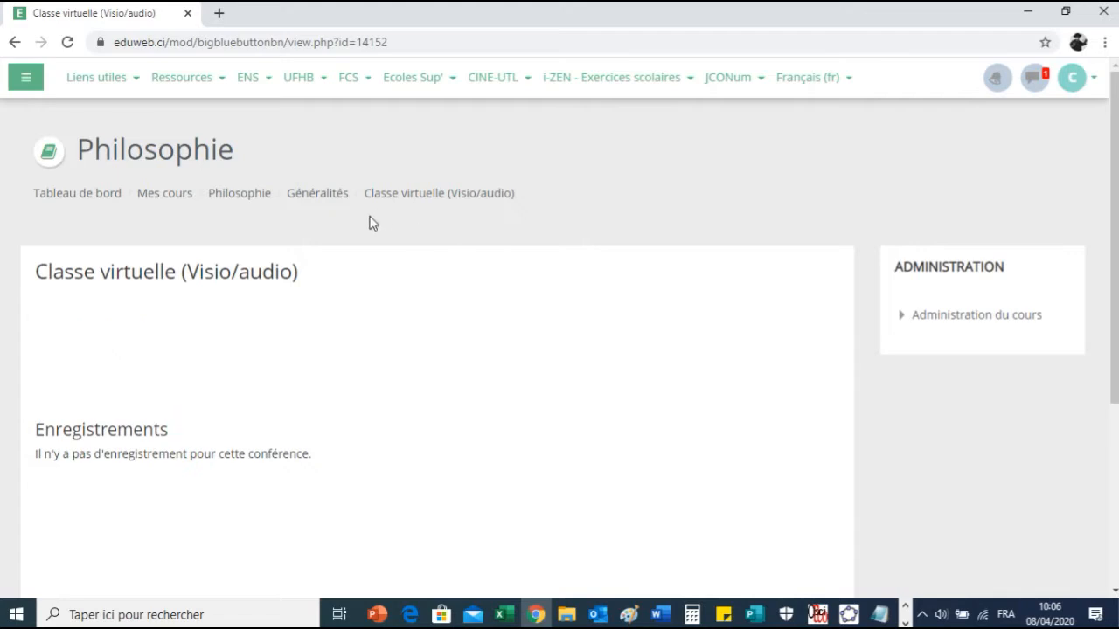
# Return to the course's Généralités section and open the Forum des échanges (Questions/réponses) sur le cours de Philo
pyautogui.click(319, 197)
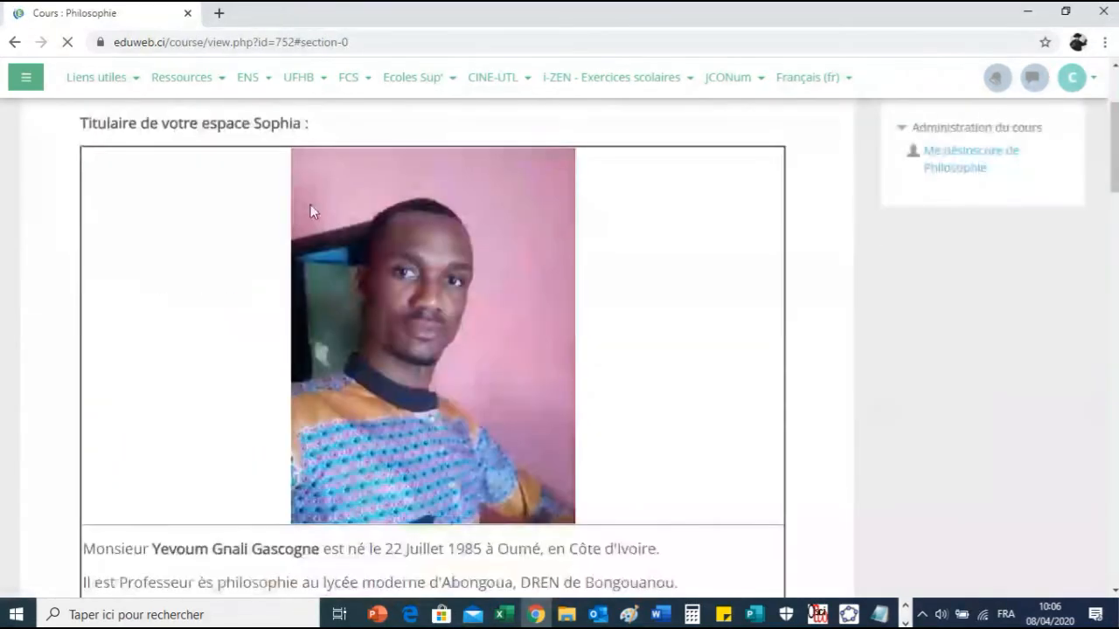
pyautogui.scroll(-7, 234, 383)
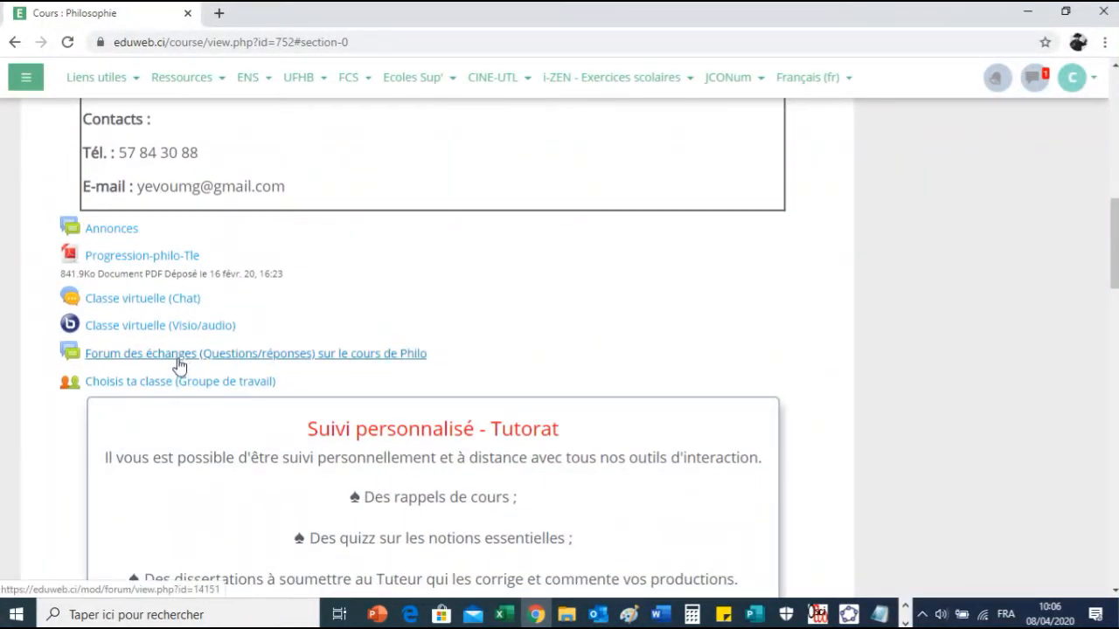
pyautogui.click(178, 358)
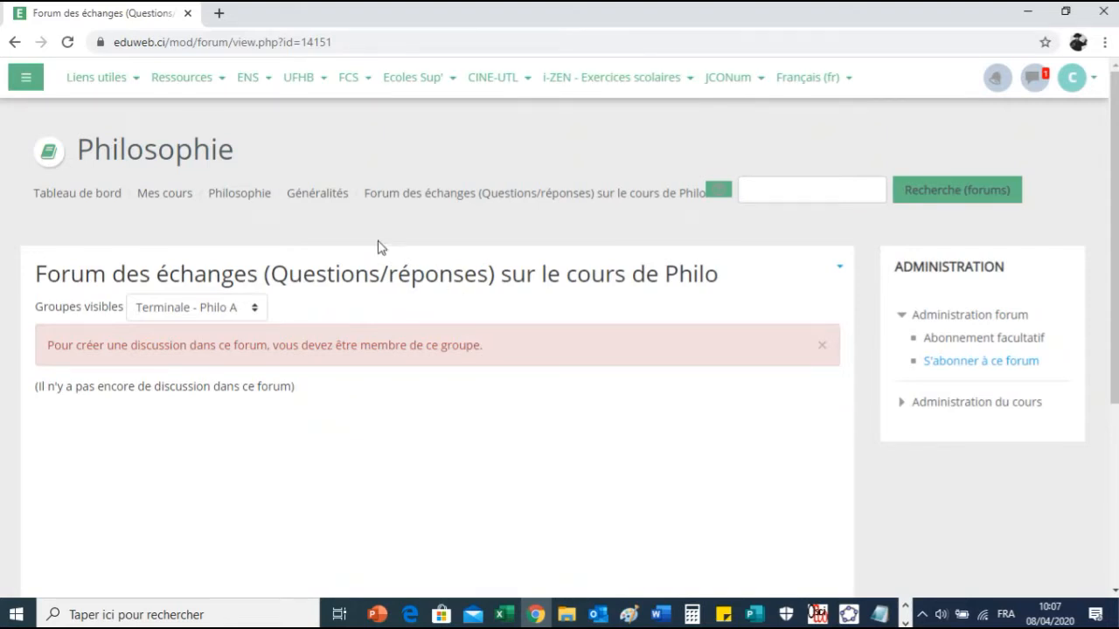
# In the course's Choisis ta classe (Groupe de travail) activity, choose the group Terminale - Philo G and save the choice
pyautogui.click(296, 200)
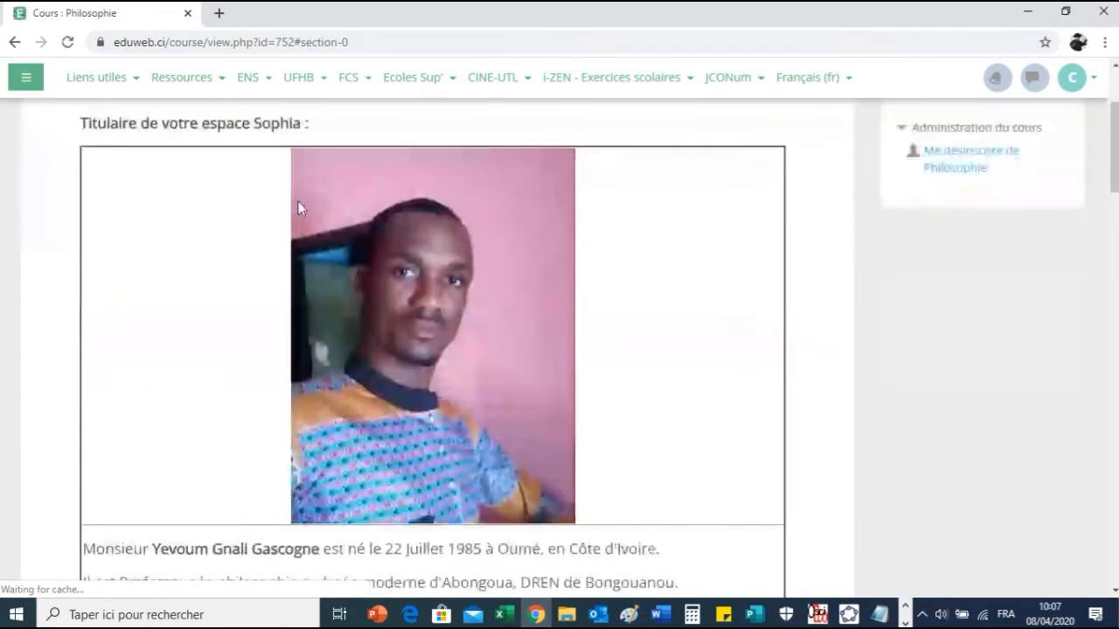
pyautogui.scroll(-5, 254, 451)
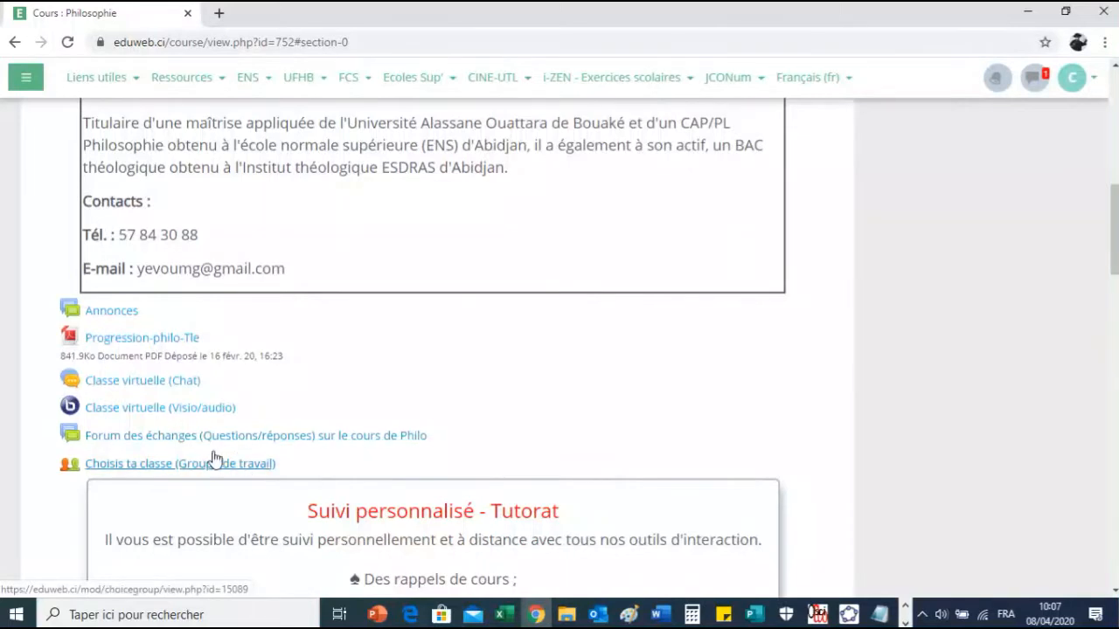
pyautogui.click(123, 470)
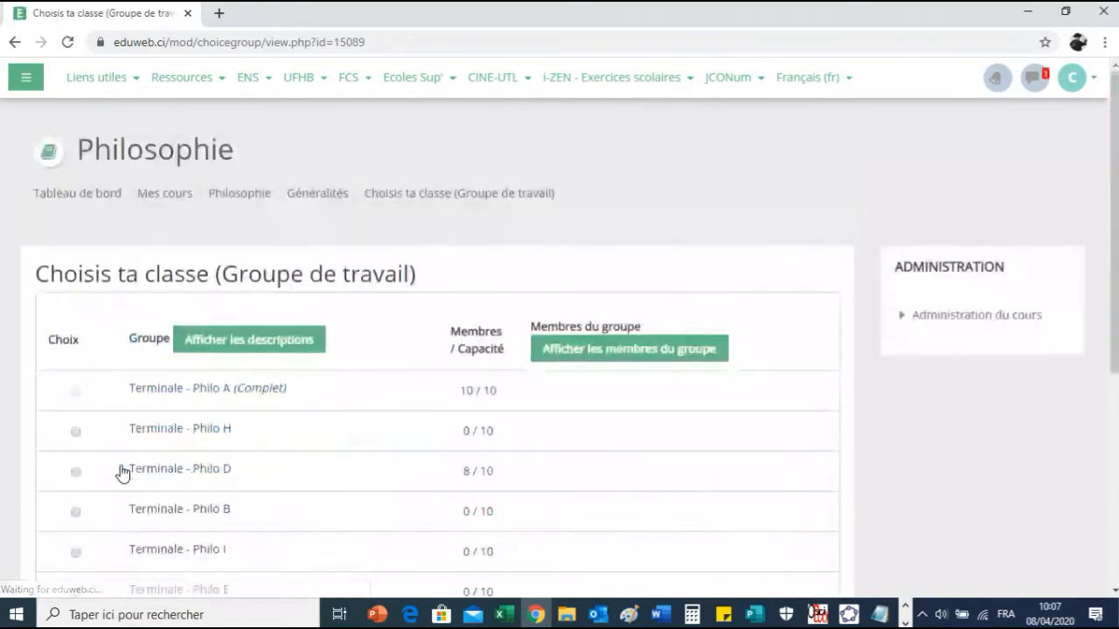
pyautogui.scroll(-2, 200, 388)
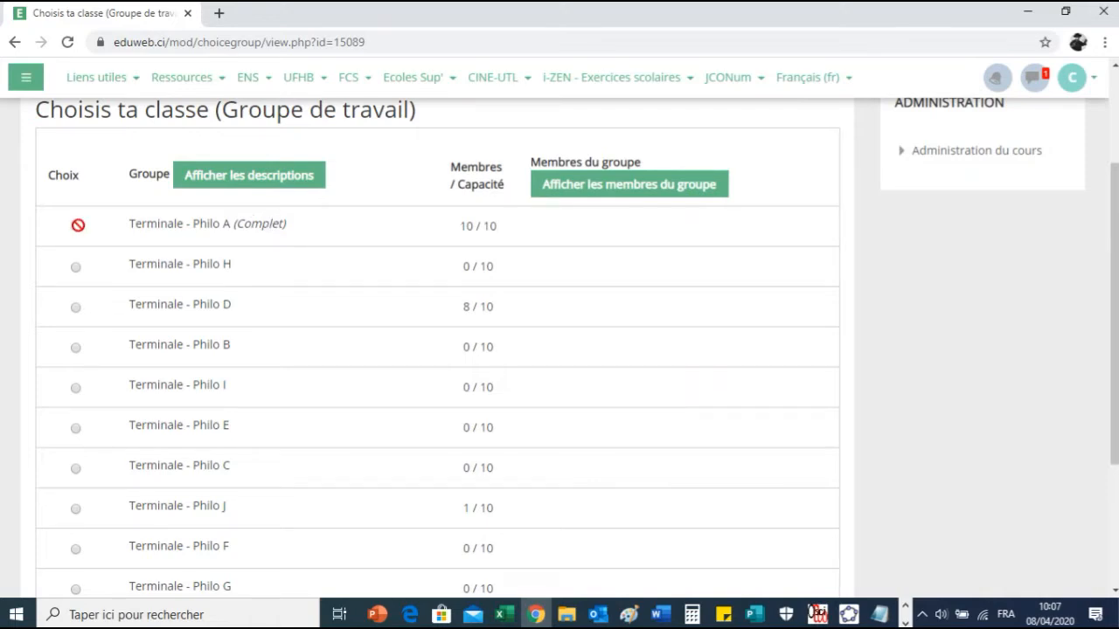
pyautogui.scroll(-1, 502, 244)
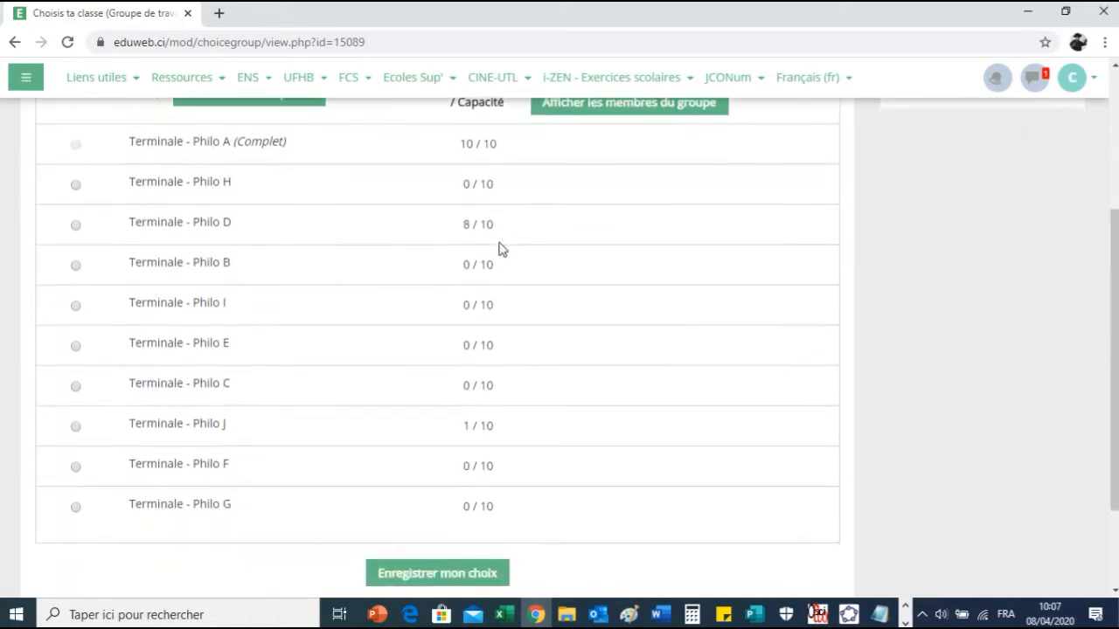
pyautogui.scroll(1, 465, 147)
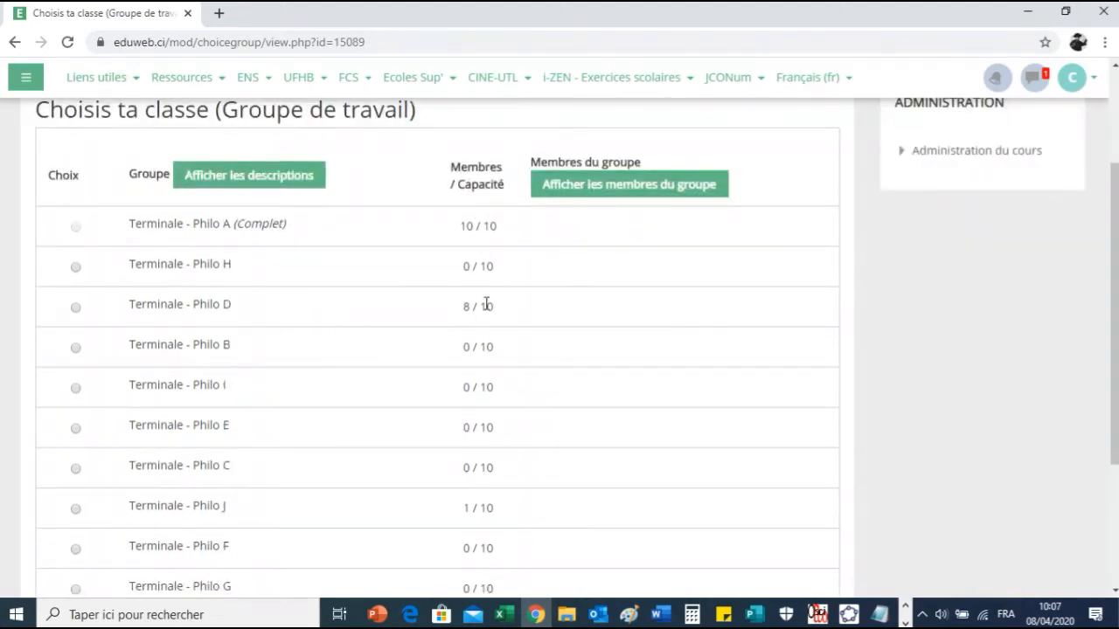
pyautogui.scroll(-1, 486, 306)
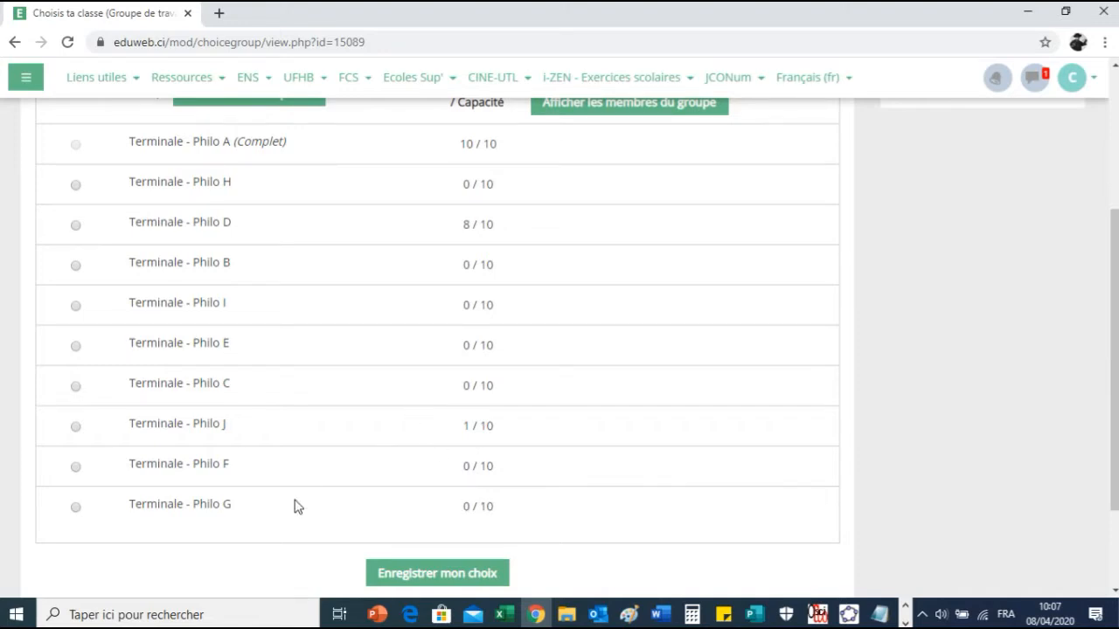
pyautogui.click(77, 508)
pyautogui.scroll(-2, 279, 520)
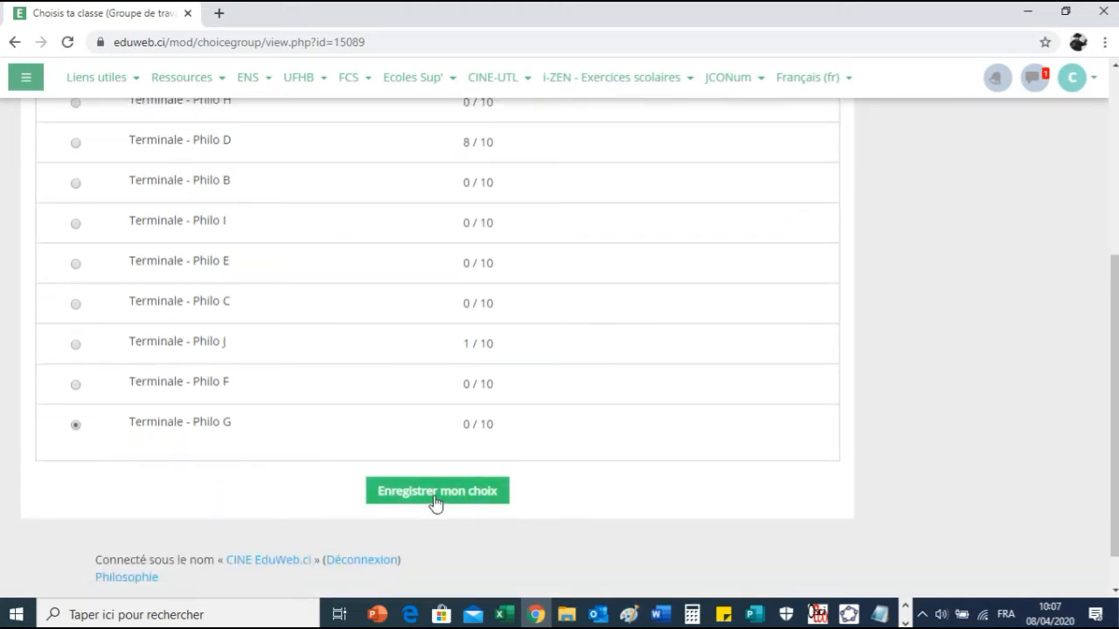
pyautogui.click(435, 493)
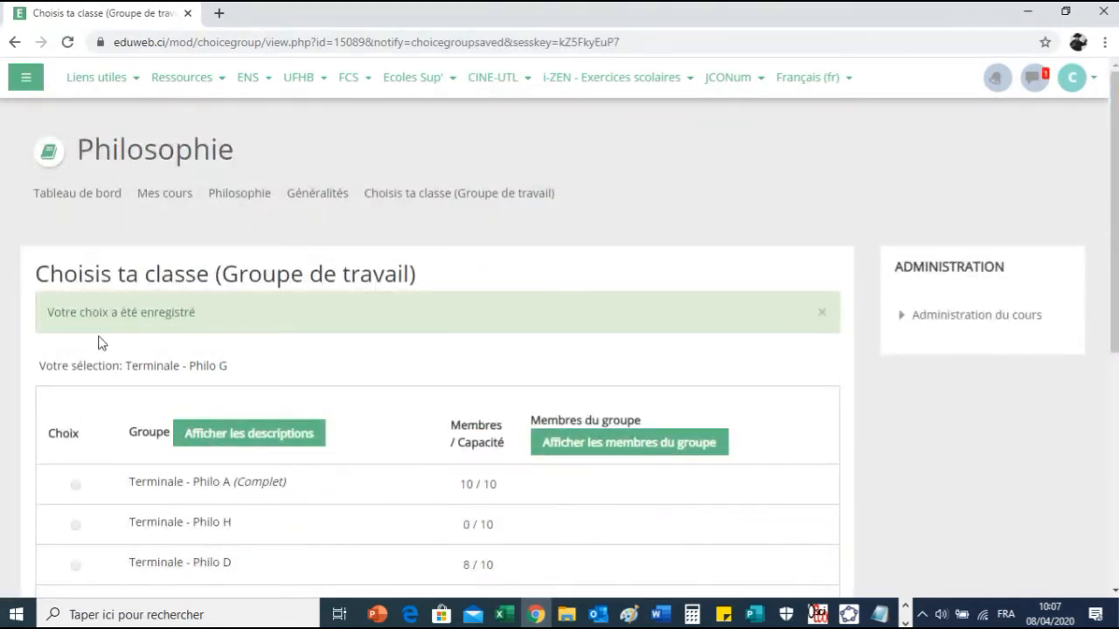
# Display the group members and review who belongs to each Terminale - Philo group
pyautogui.scroll(-1, 432, 358)
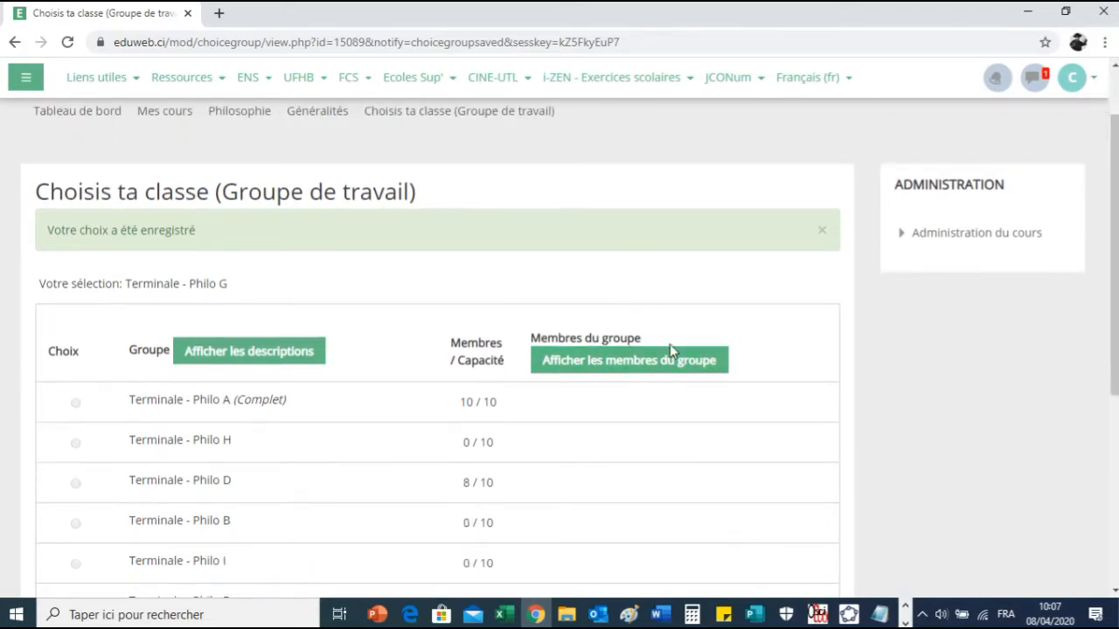
pyautogui.scroll(-1, 666, 345)
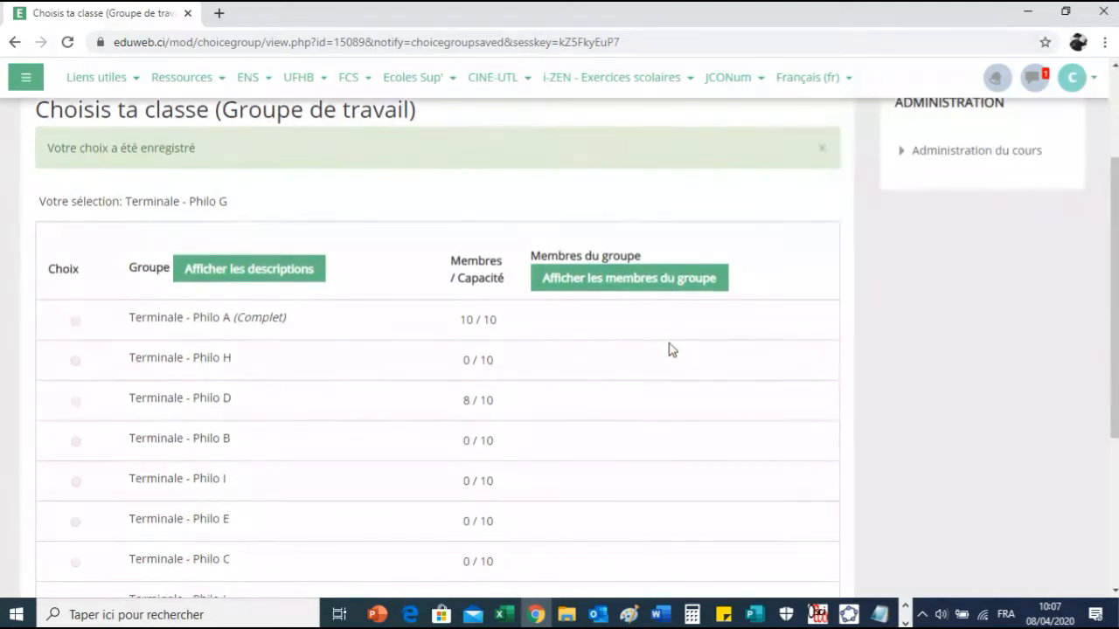
pyautogui.click(639, 285)
pyautogui.scroll(-2, 743, 314)
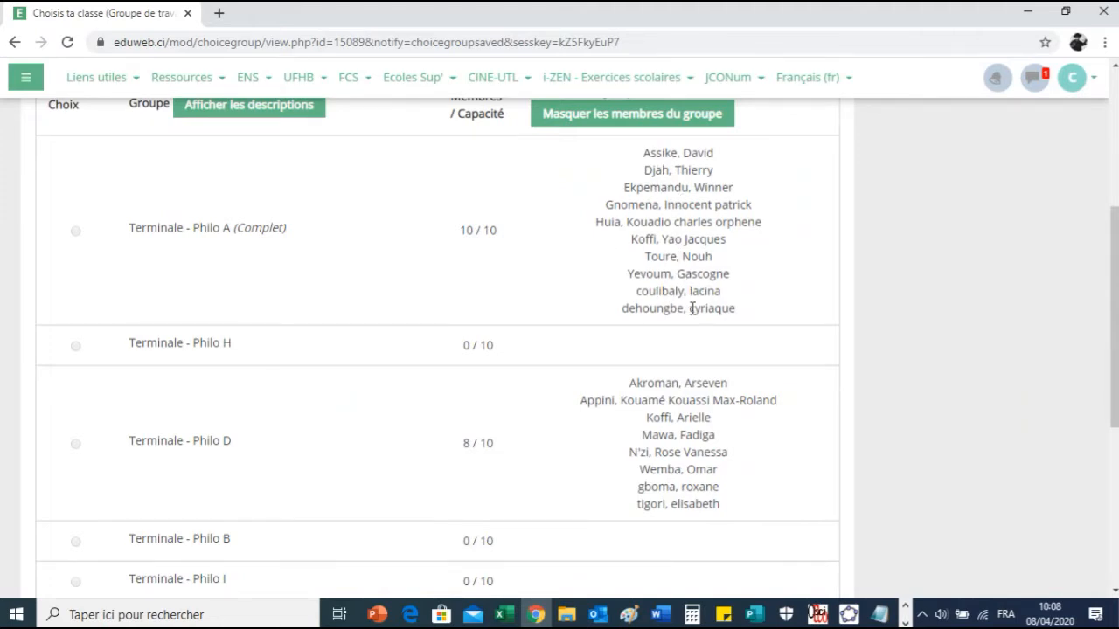
pyautogui.scroll(-2, 690, 310)
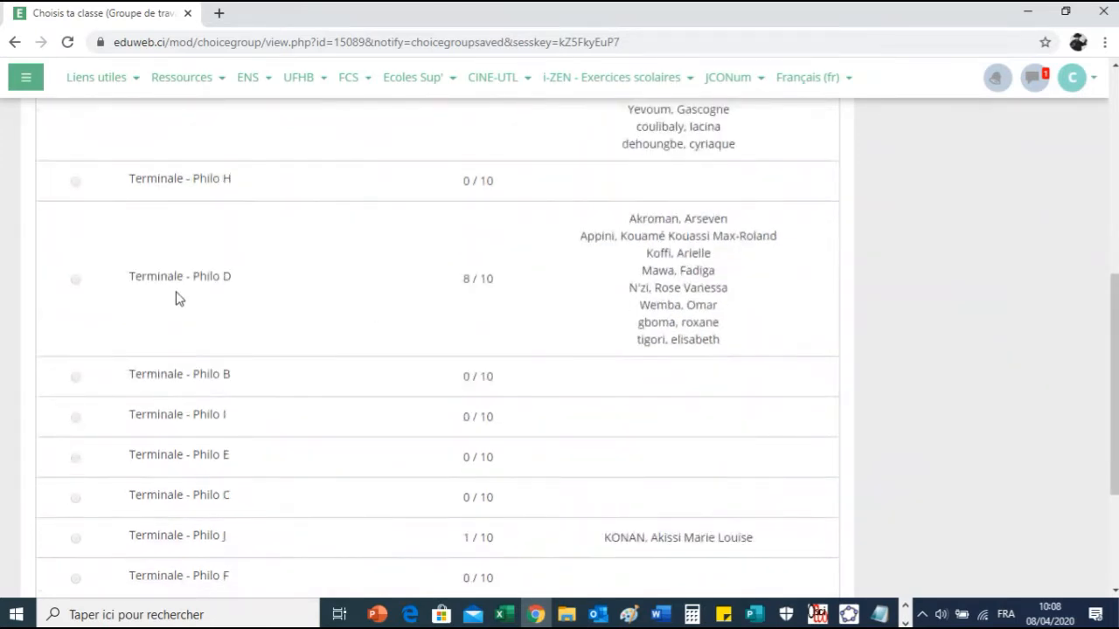
pyautogui.scroll(-2, 648, 311)
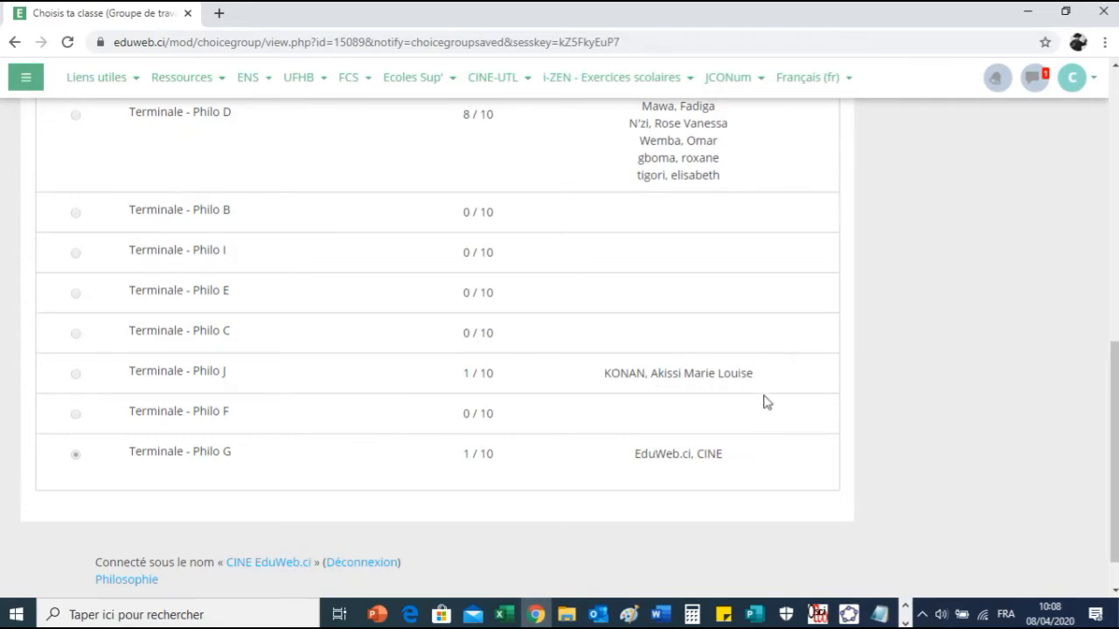
pyautogui.scroll(10, 760, 388)
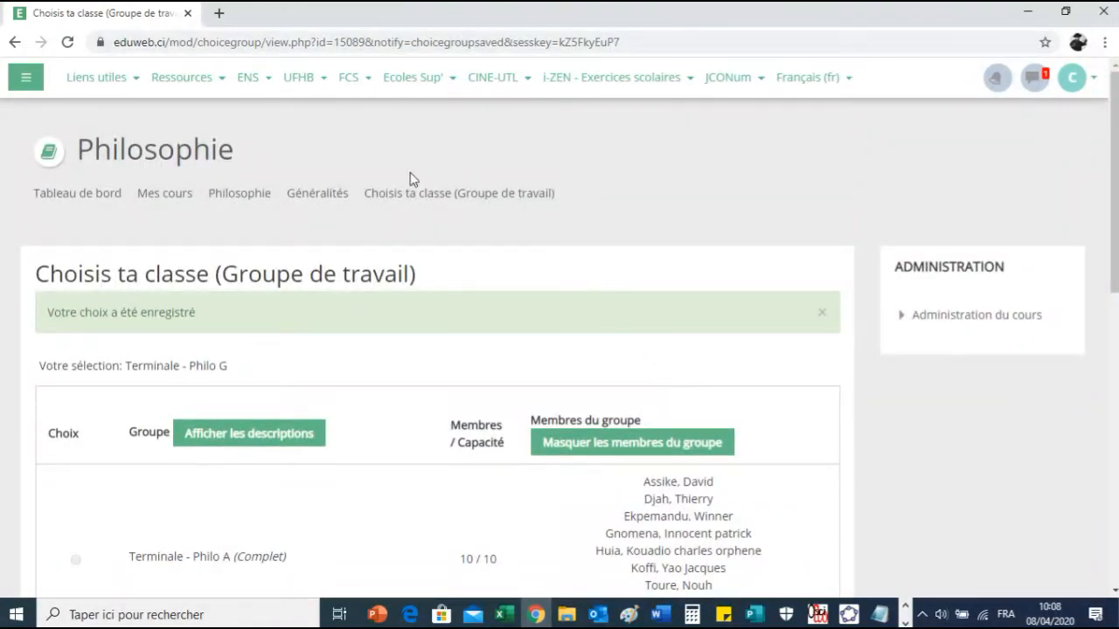
# Reopen the Forum des échanges from the Généralités section and set its visible group to Terminale - Philo G
pyautogui.click(330, 194)
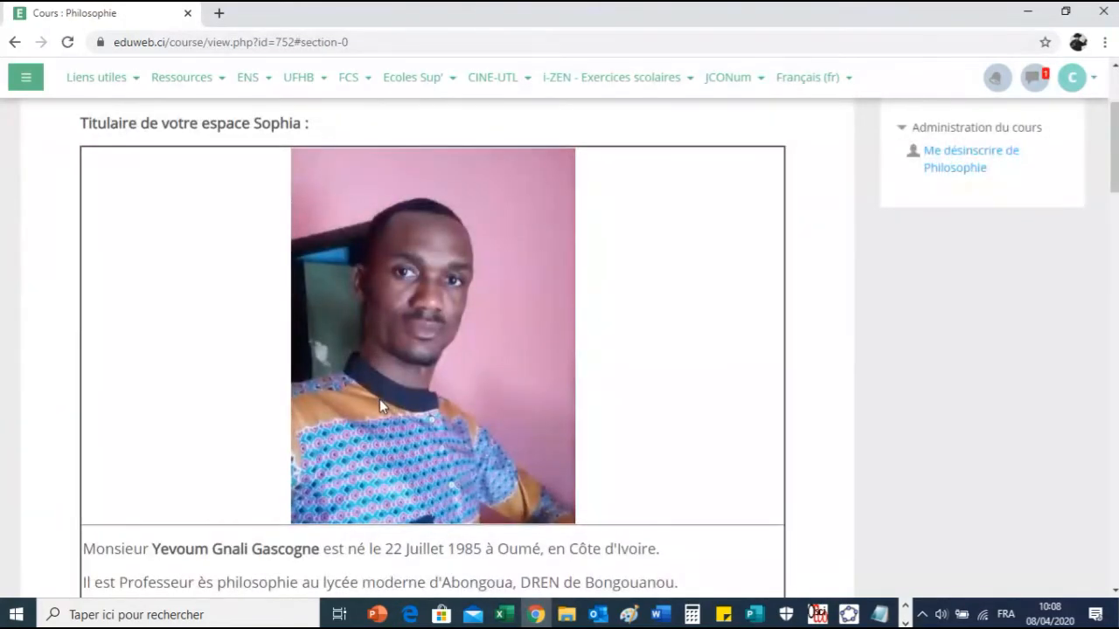
pyautogui.scroll(-7, 348, 419)
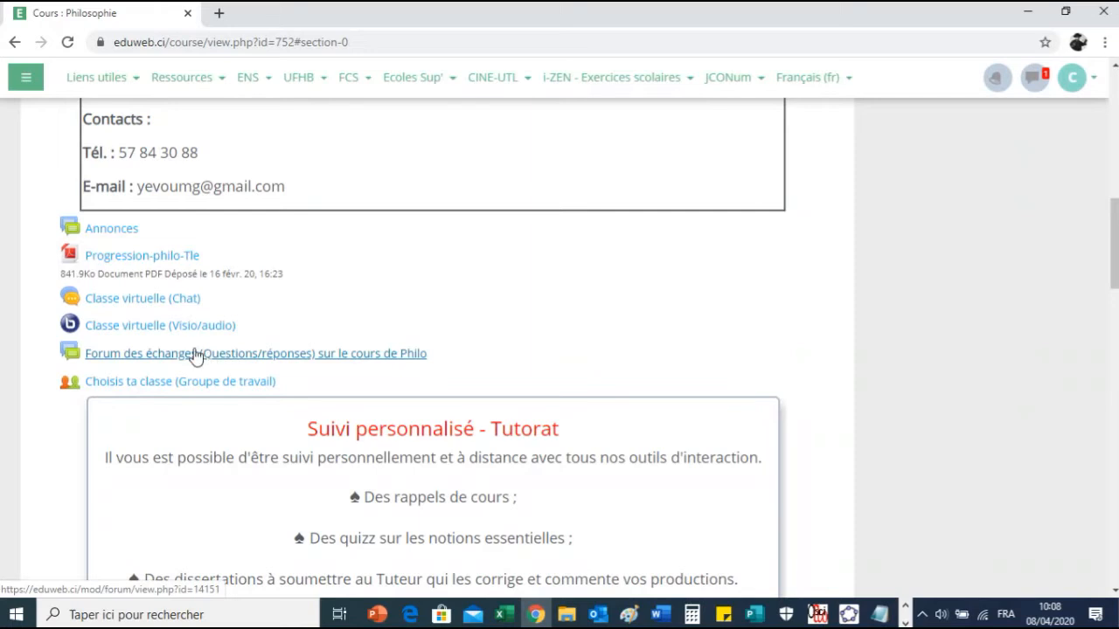
pyautogui.click(191, 360)
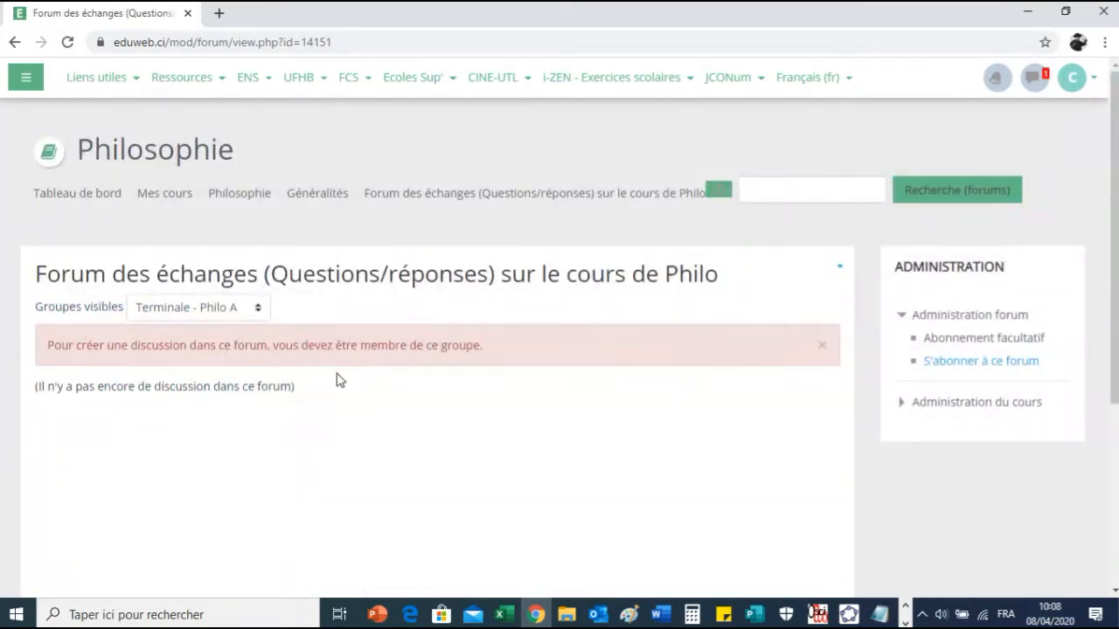
pyautogui.click(253, 314)
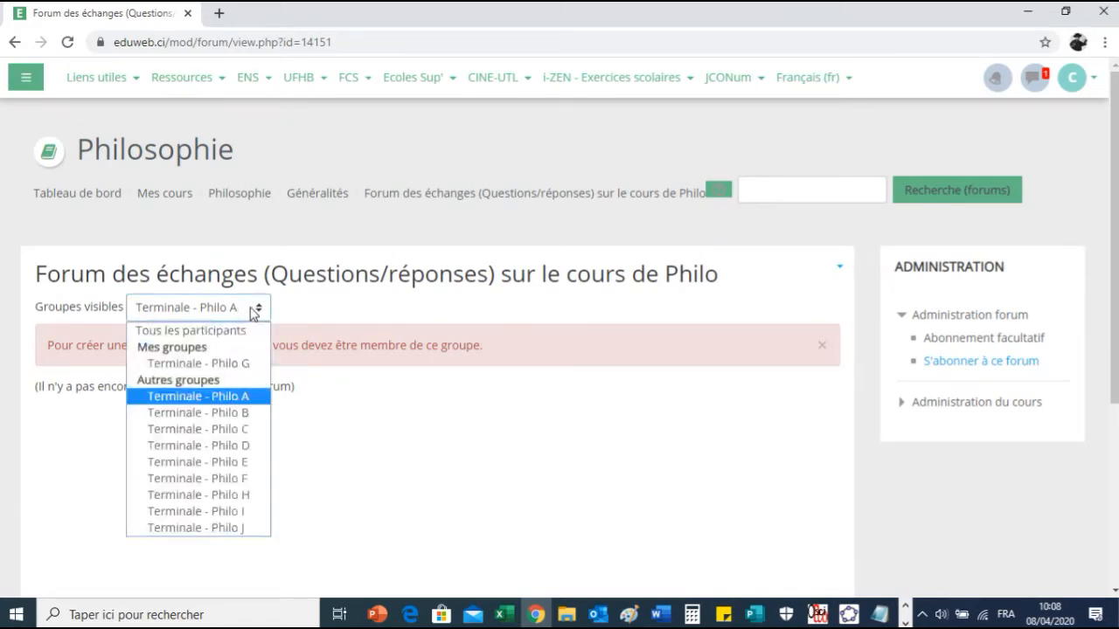
pyautogui.click(227, 364)
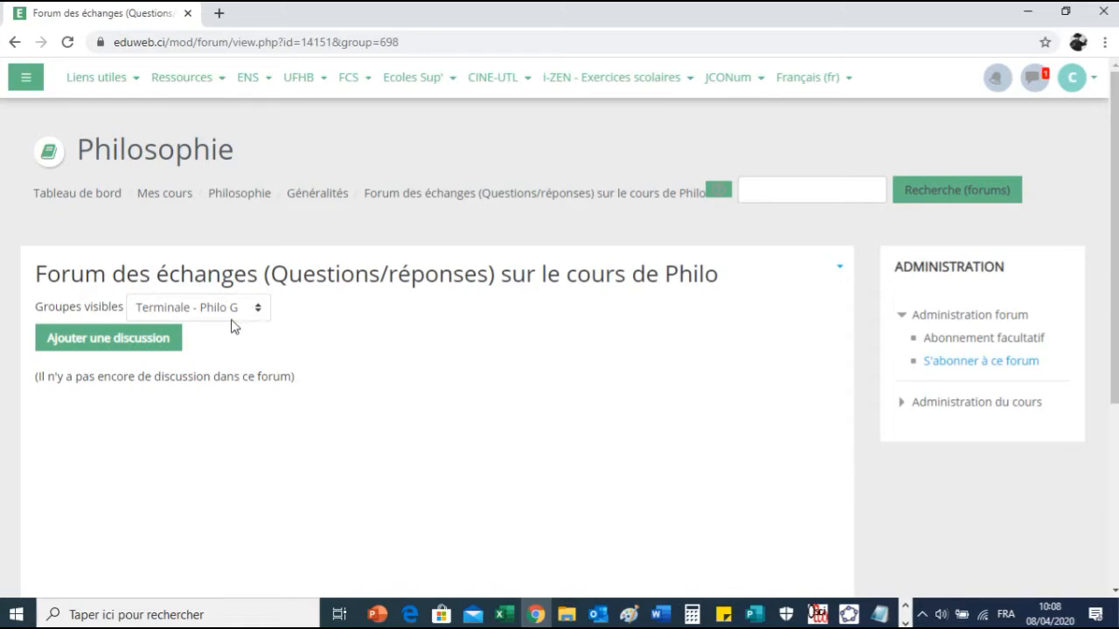
# View the forum for Tous les participants, and switch the visible group back to Terminale - Philo G
pyautogui.click(261, 309)
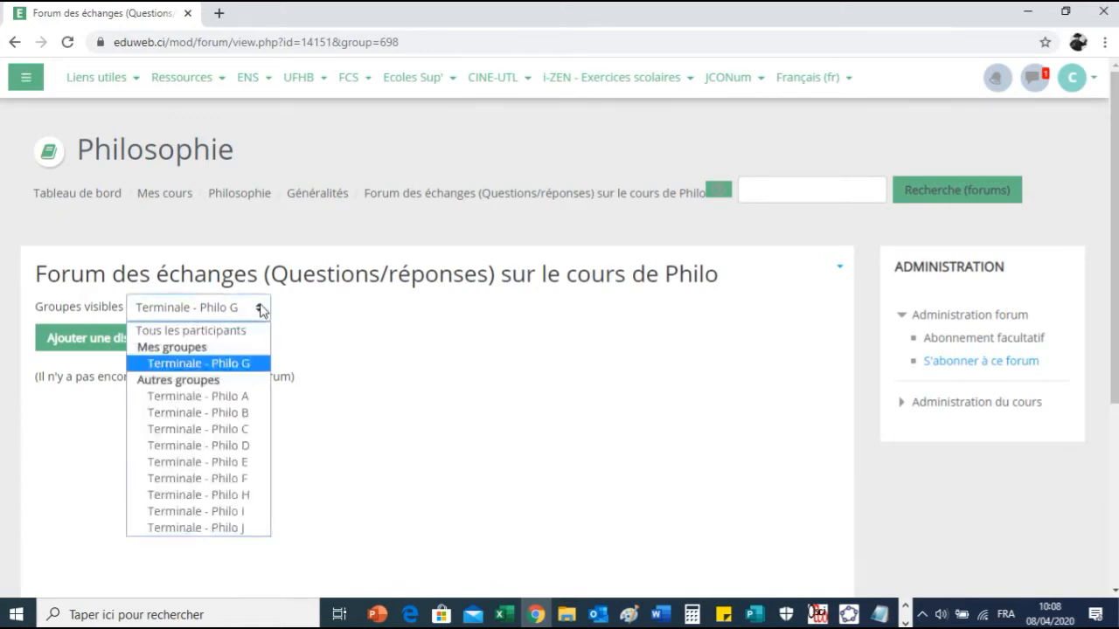
pyautogui.click(229, 365)
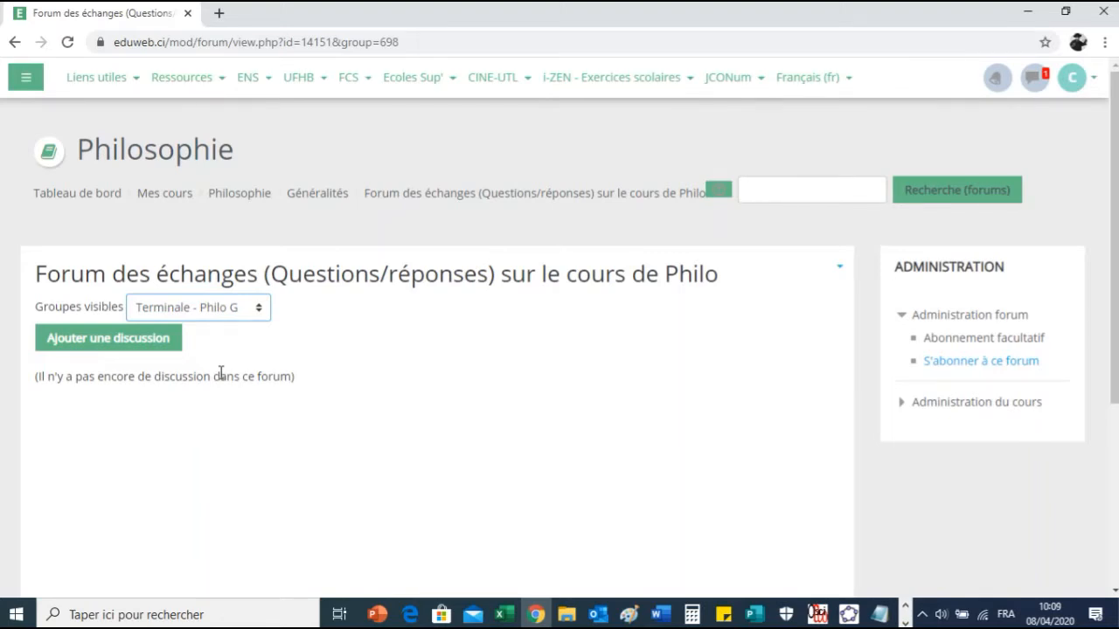
pyautogui.click(254, 310)
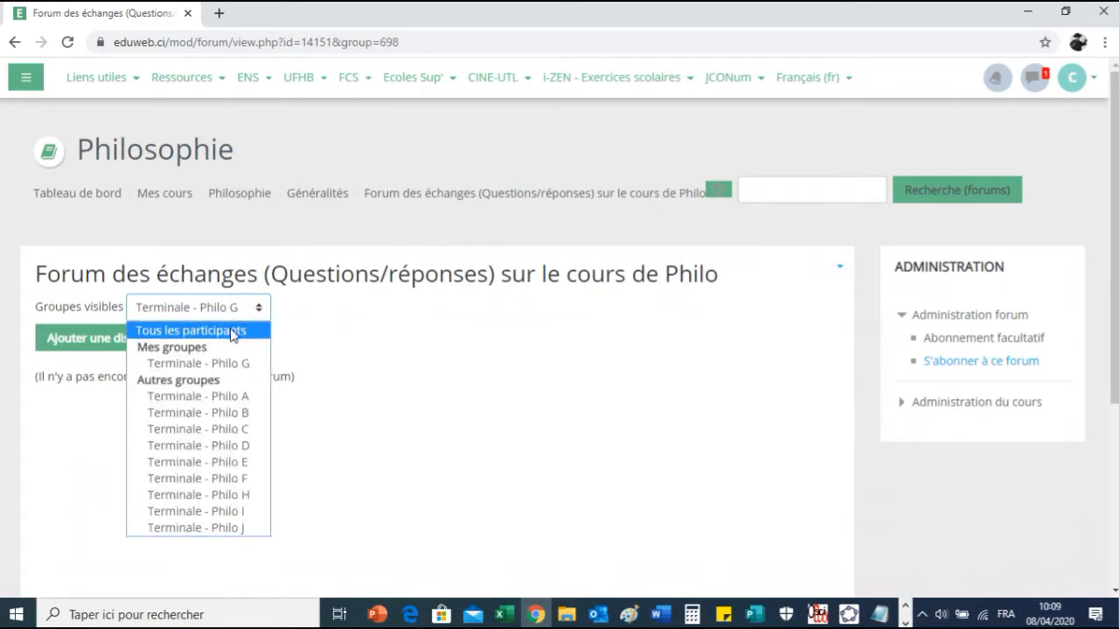
pyautogui.click(232, 332)
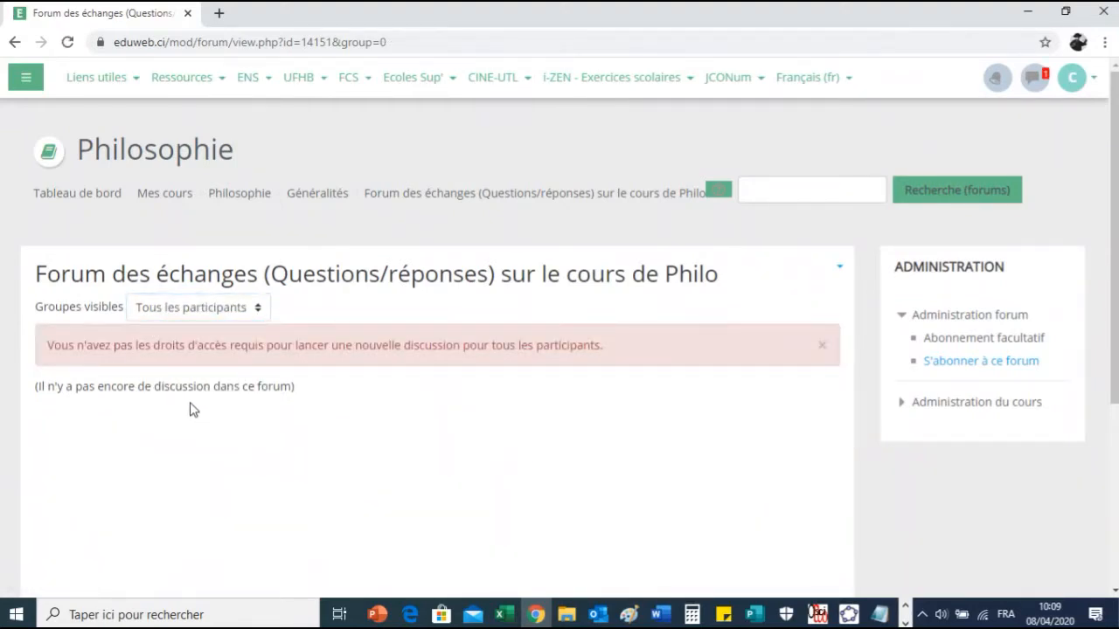
pyautogui.click(258, 307)
pyautogui.click(233, 363)
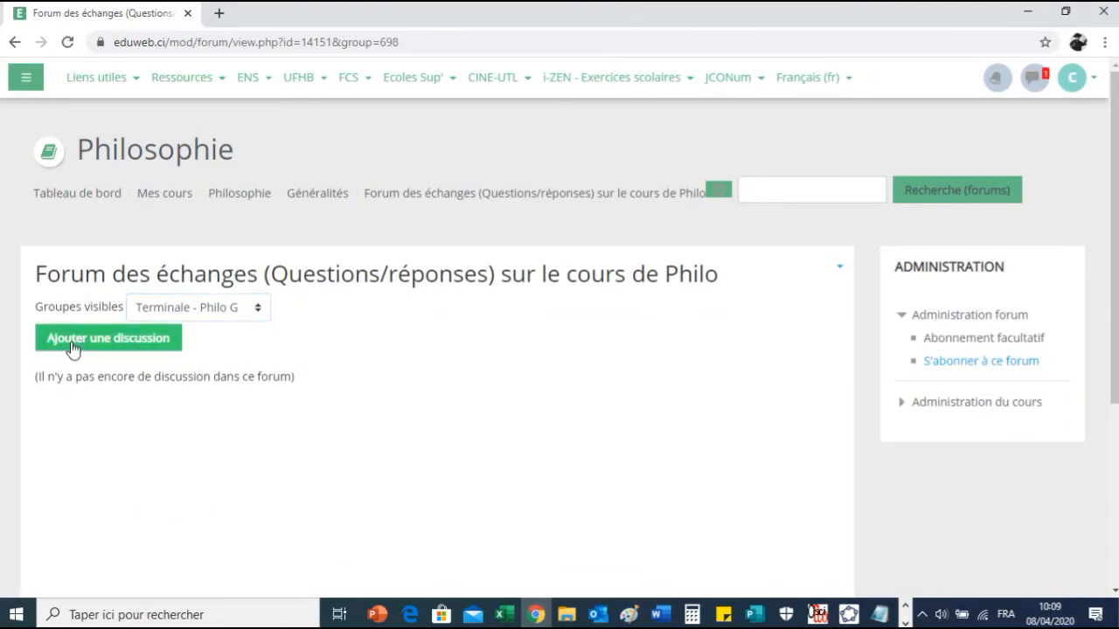
# Add a new discussion to the Terminale - Philo G forum with the subject "Présentation EduWeb.ci"
pyautogui.click(74, 346)
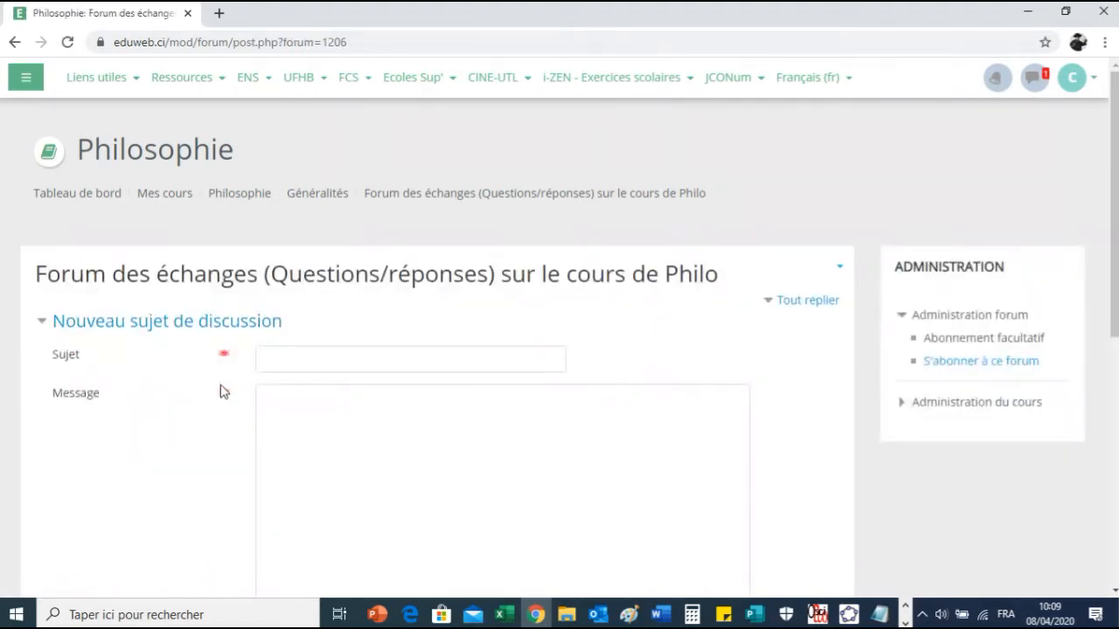
pyautogui.click(270, 358)
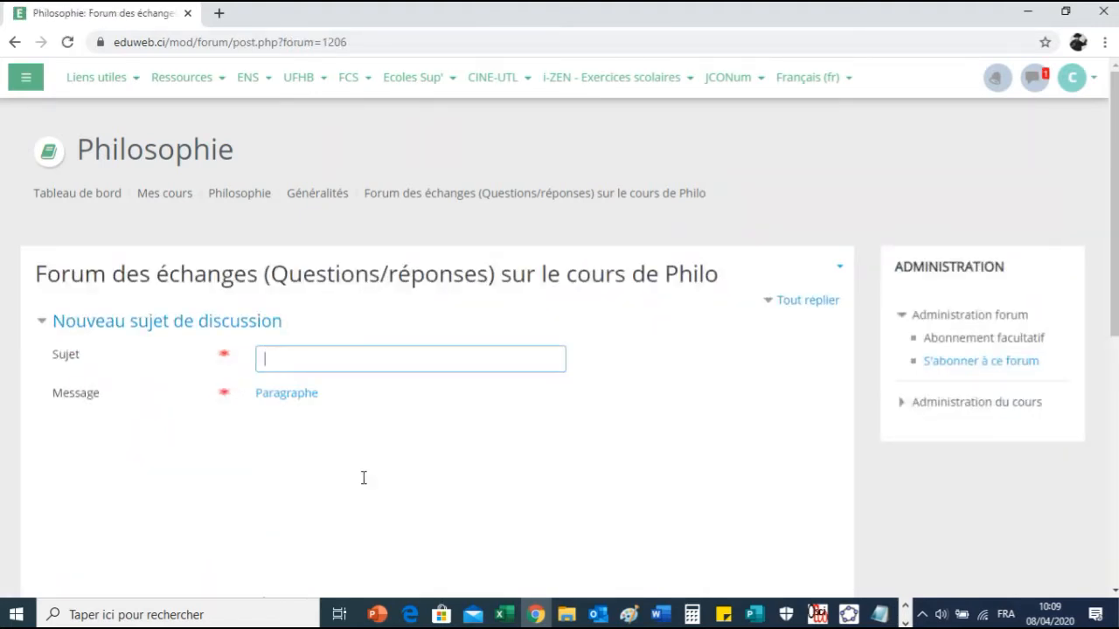
pyautogui.write('Présentation ')
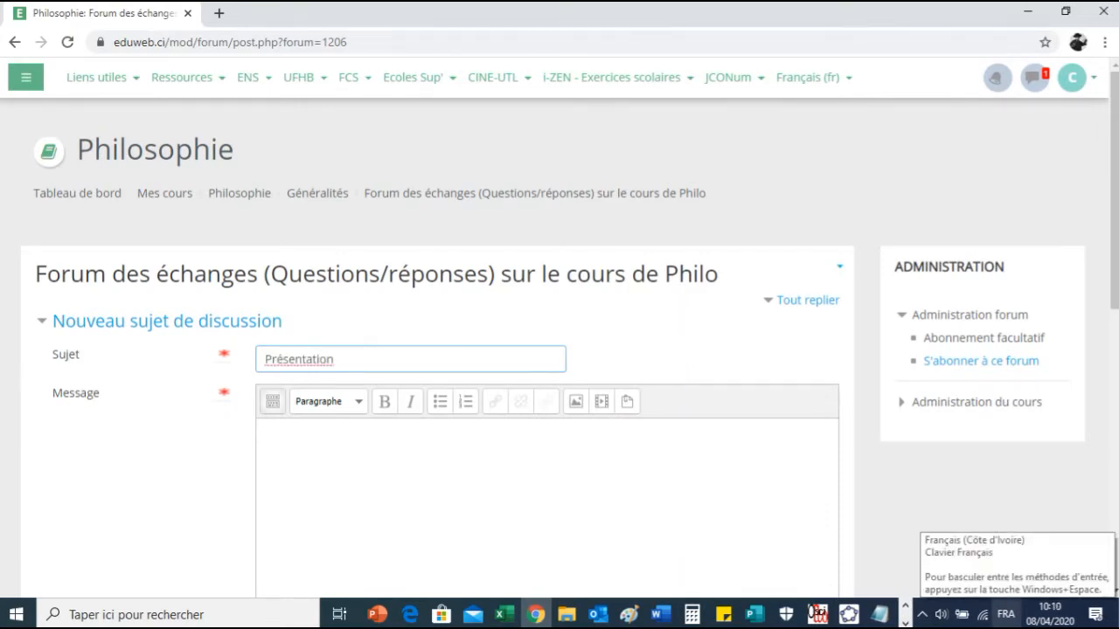
pyautogui.write('Ed')
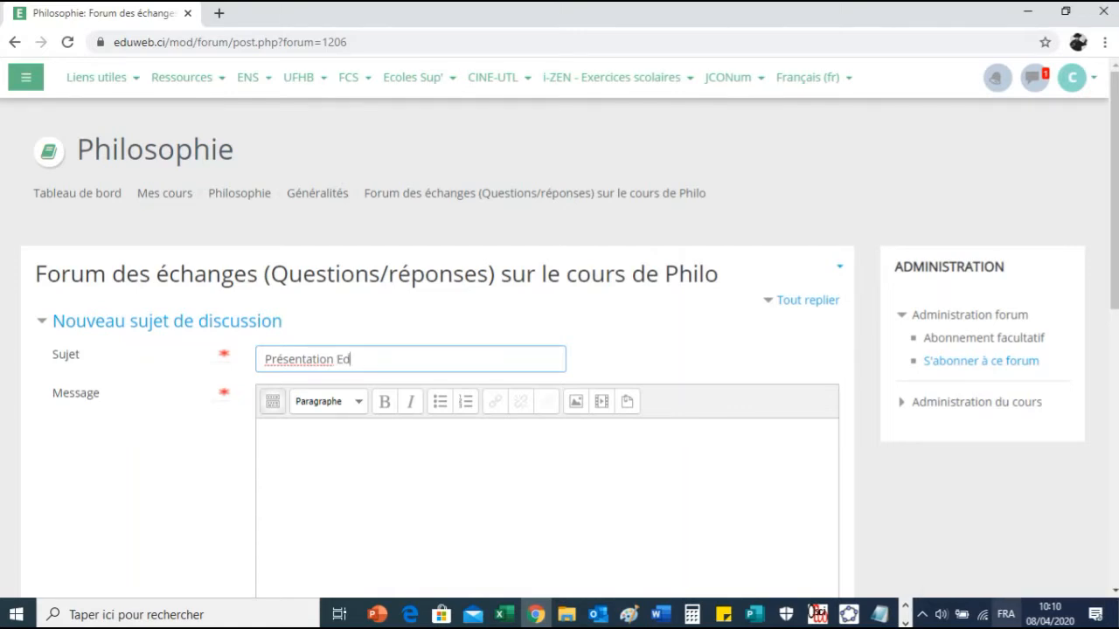
pyautogui.write('uWeb.ci')
# Begin the discussion message with "Bonjour !", a blank line and the line "Je suis EduWeb.ci"
pyautogui.scroll(-2, 367, 312)
pyautogui.click(368, 311)
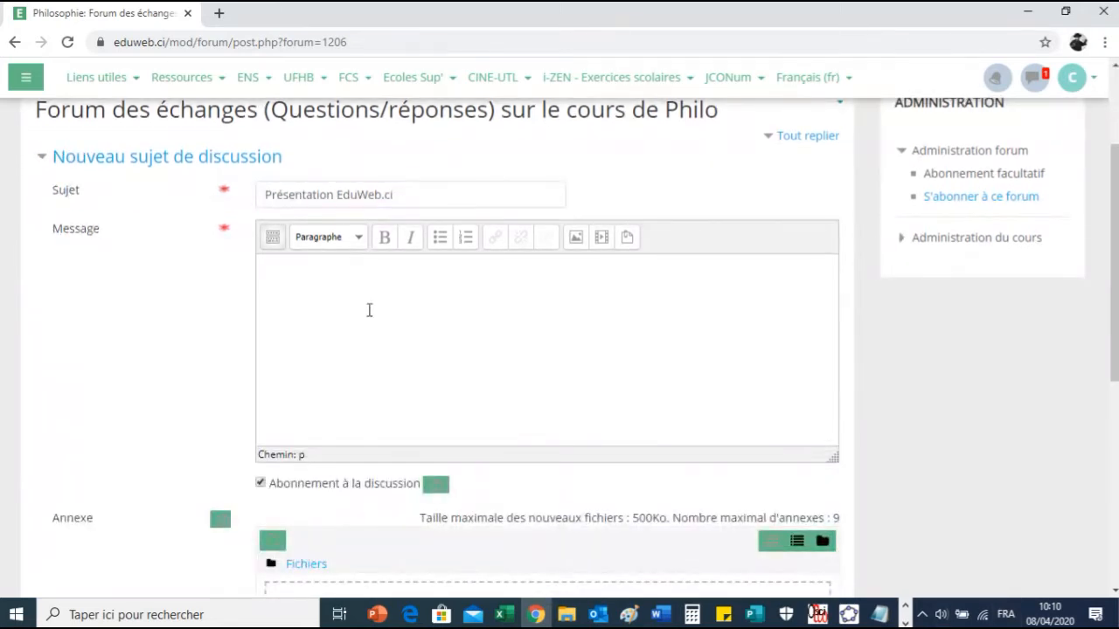
pyautogui.write('Bonjour,')
pyautogui.press('Return')
pyautogui.write('Je ')
pyautogui.write('suis ')
pyautogui.write('EduWeb')
pyautogui.write('.ci ')
# Add the message lines "Heureux de participer à cette formation qui plus est est gratuite !" and "Je suis l'aîné d'une de ..."
pyautogui.write('Heureux d')
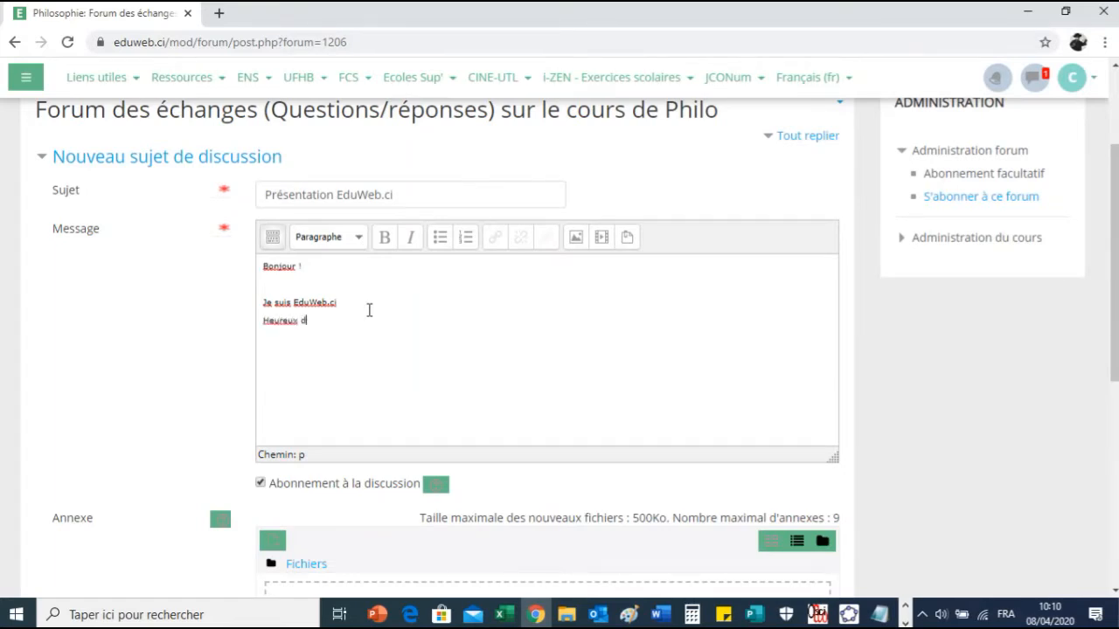
pyautogui.write('e participer à cette formation qui plus')
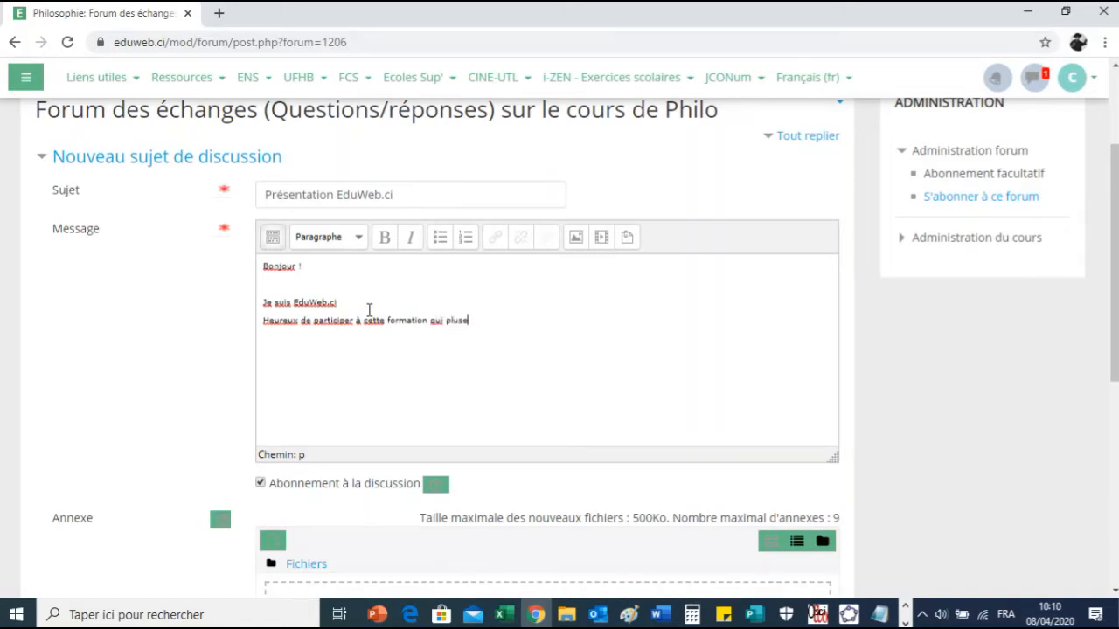
pyautogui.write(' est est g')
pyautogui.write('ratui')
pyautogui.write('te ')
pyautogui.write("e suis l'a")
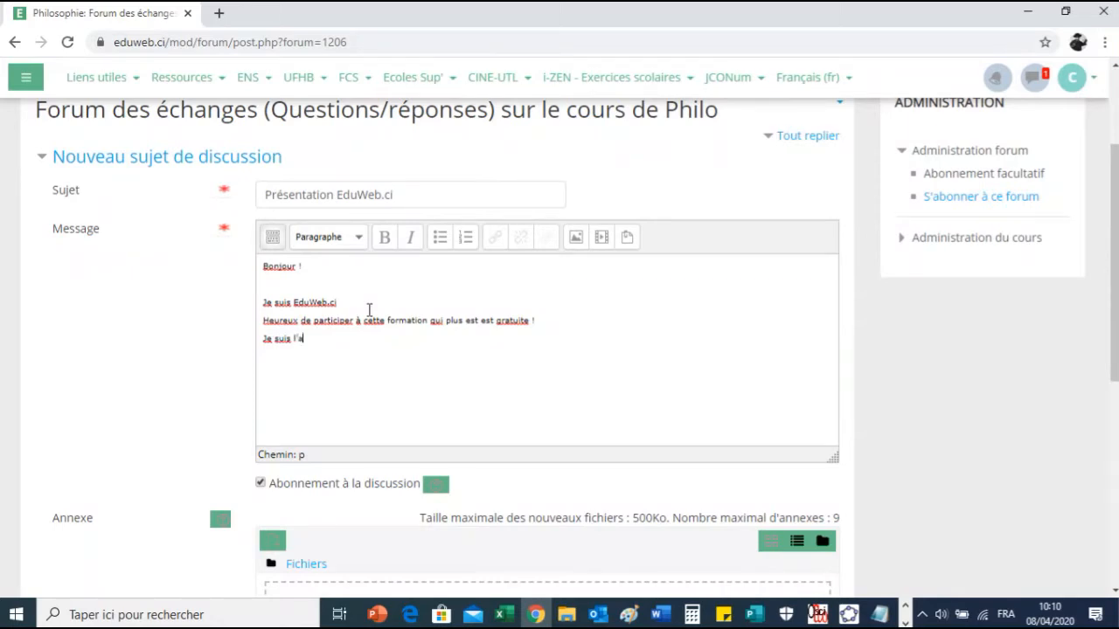
pyautogui.write('în')
pyautogui.press('BackSpace')
pyautogui.write("d'une de ...")
# Expand the message editor's formatting tools and set the whole message to font size 5 (18pt)
pyautogui.moveTo(377, 339); pyautogui.dragTo(261, 222)
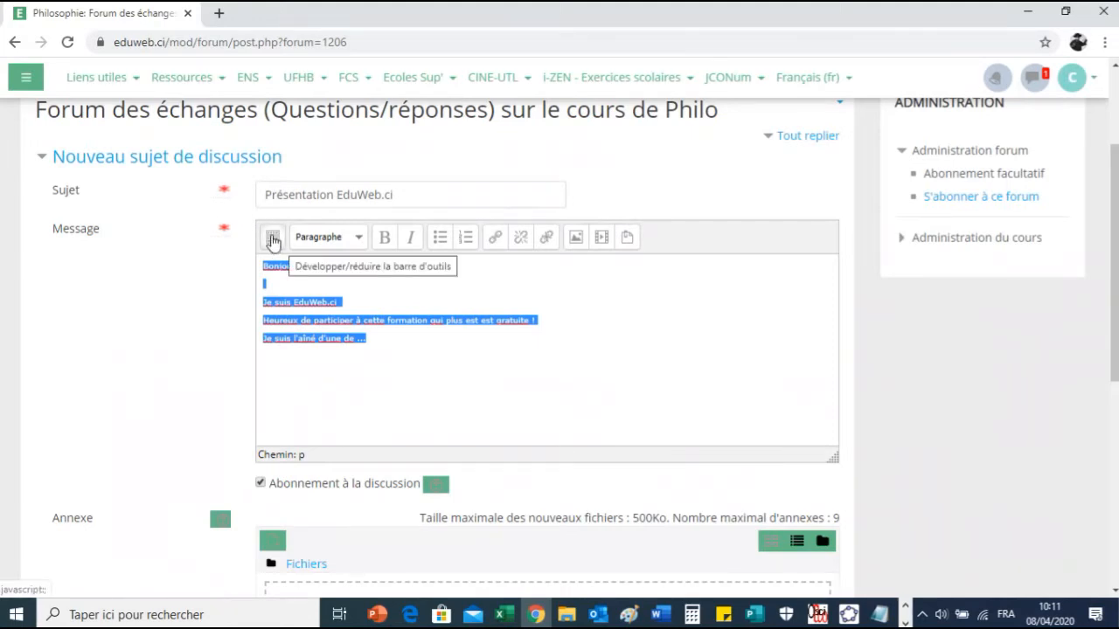
pyautogui.click(272, 238)
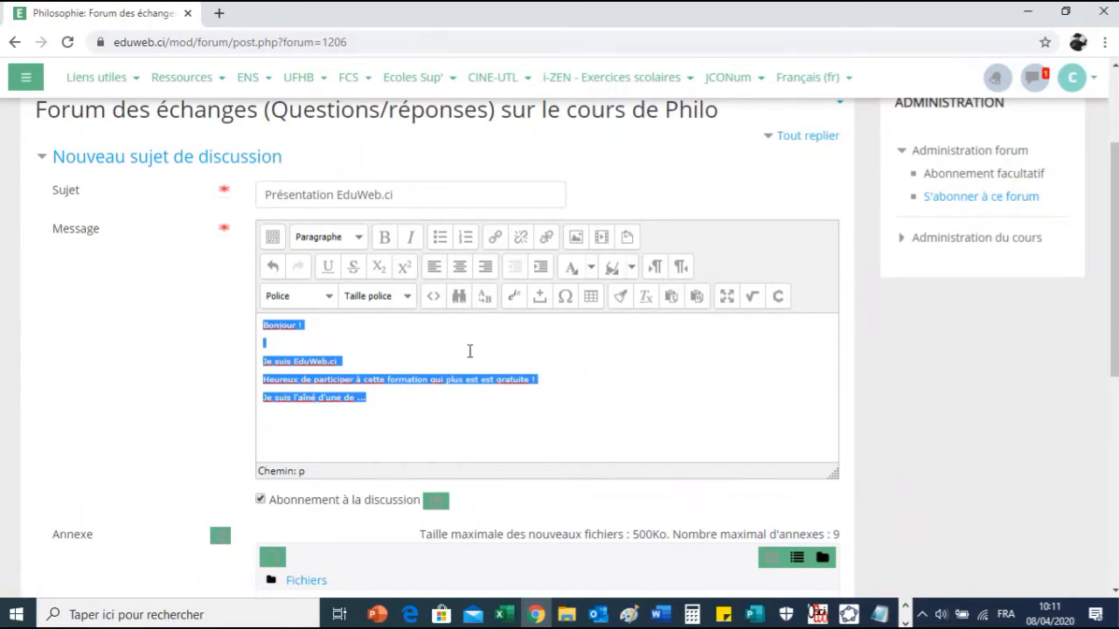
pyautogui.click(406, 299)
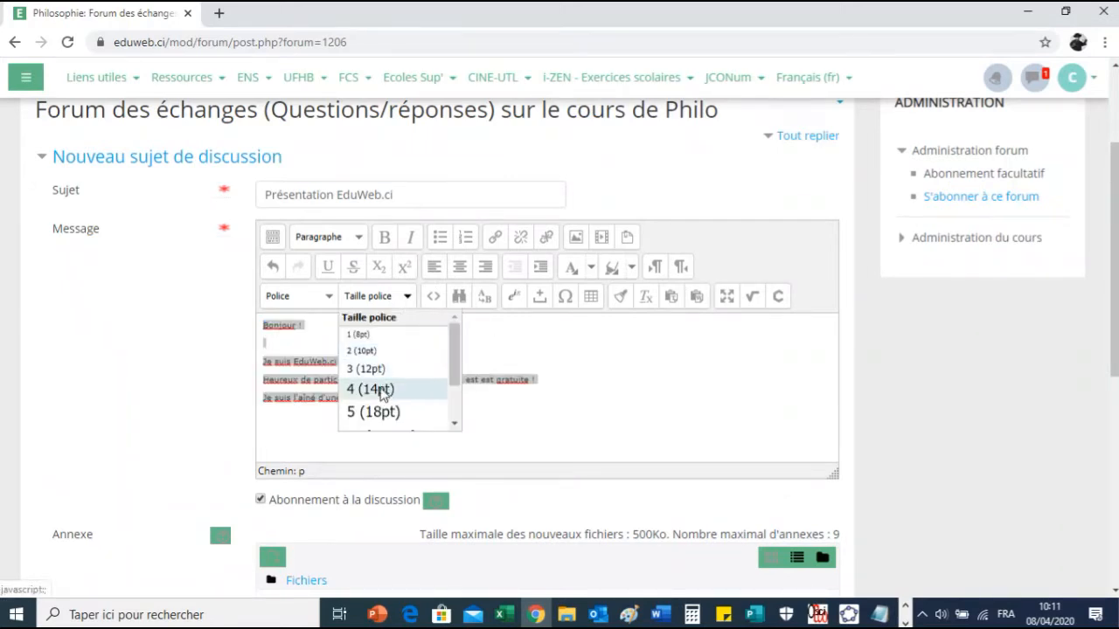
pyautogui.click(379, 424)
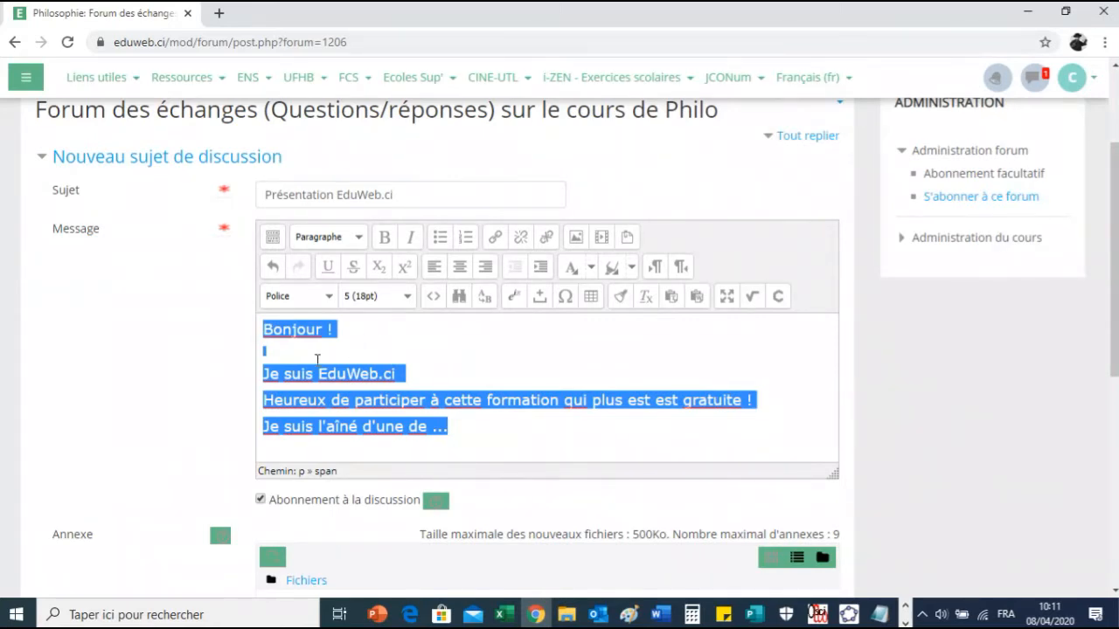
pyautogui.click(319, 342)
pyautogui.moveTo(333, 330); pyautogui.dragTo(261, 330)
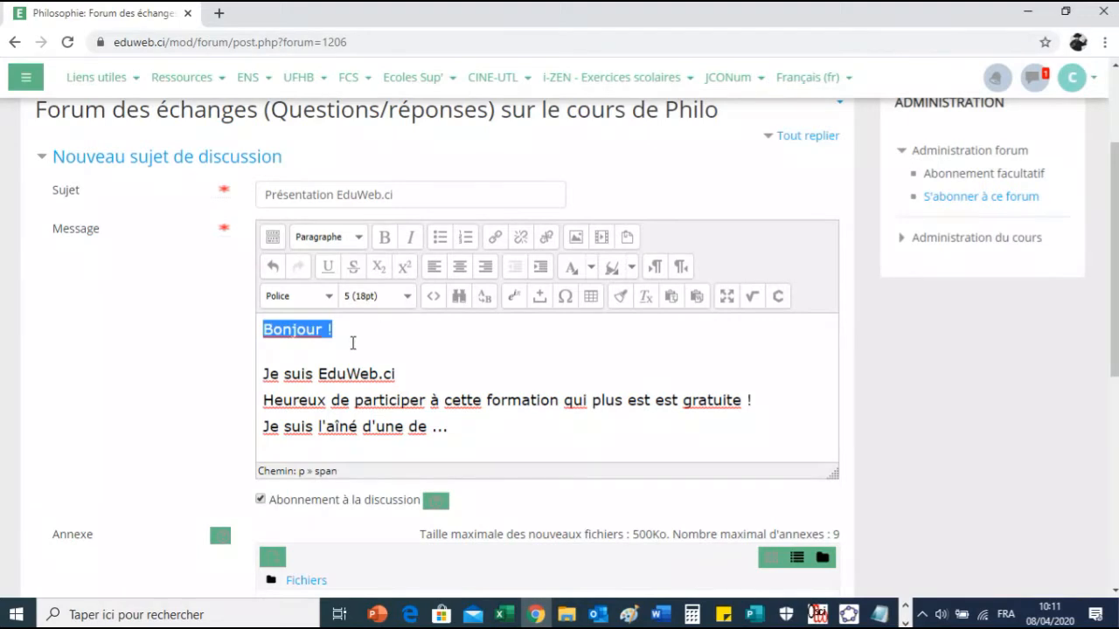
pyautogui.click(297, 358)
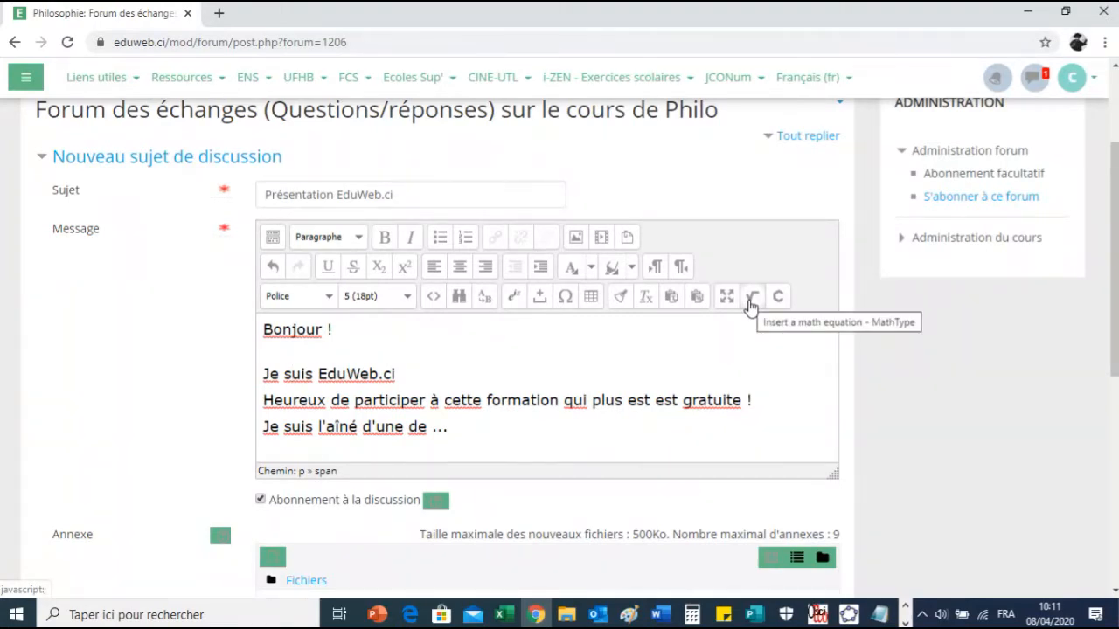
# Review the attachment, group and tag options below the message and post the discussion to the forum
pyautogui.scroll(-3, 543, 384)
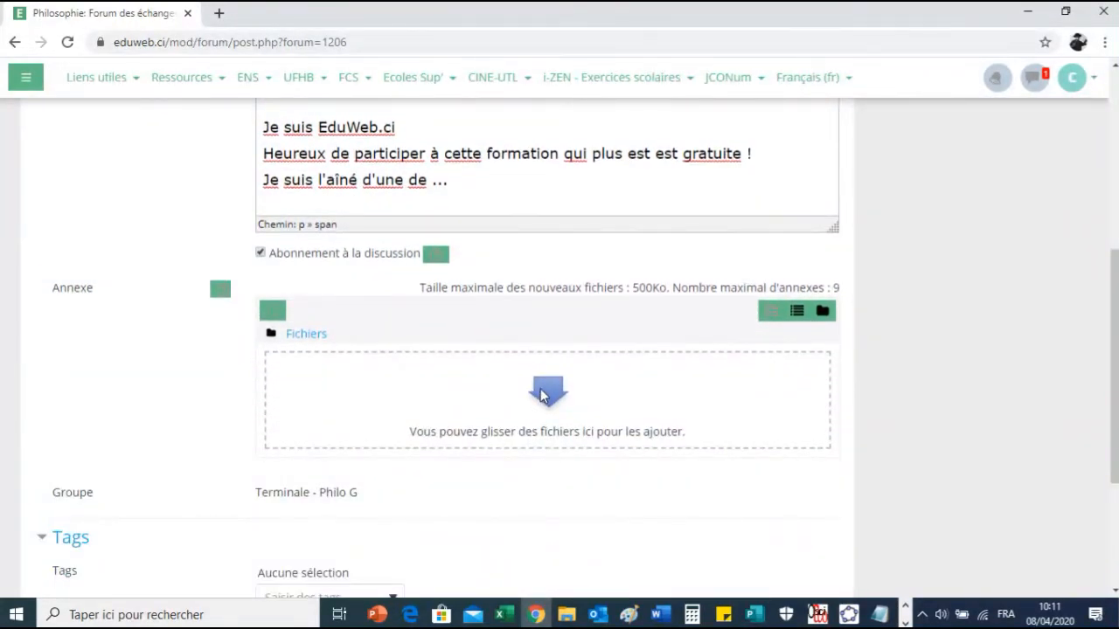
pyautogui.scroll(-1, 537, 394)
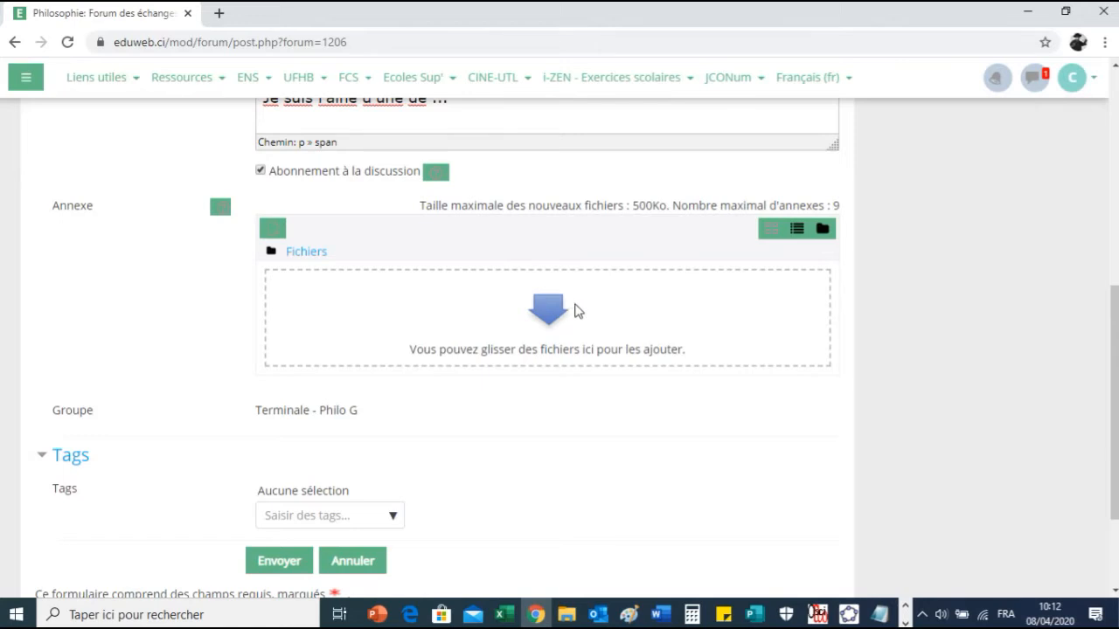
pyautogui.scroll(-3, 574, 311)
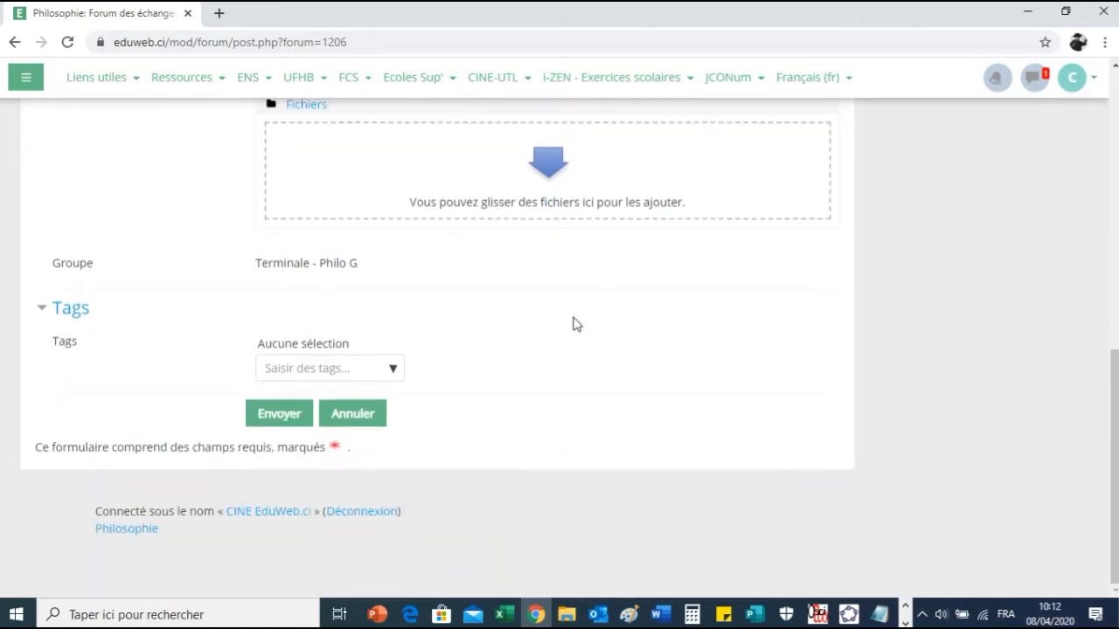
pyautogui.click(288, 415)
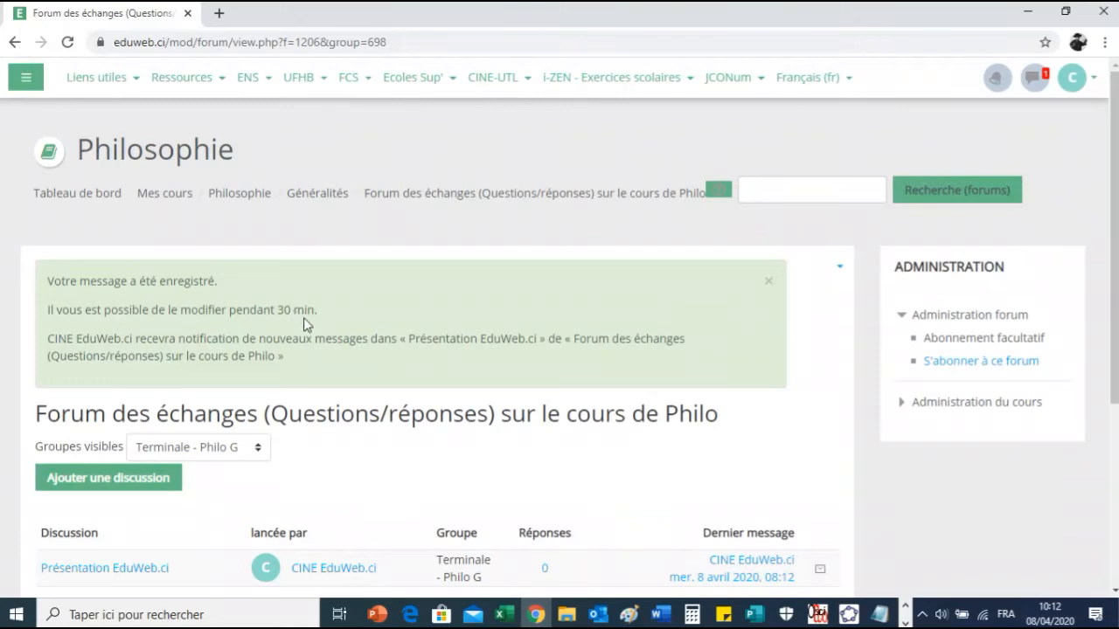
# Open the posted Présentation EduWeb.ci discussion from the forum list and read through its message and available actions
pyautogui.scroll(-1, 316, 326)
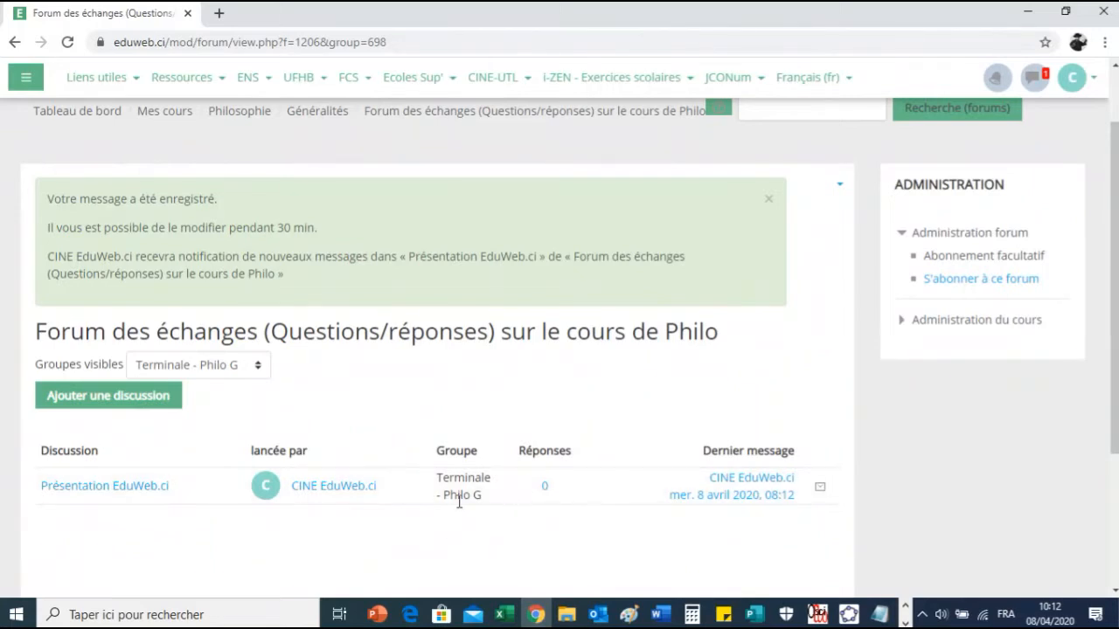
pyautogui.scroll(-1, 461, 505)
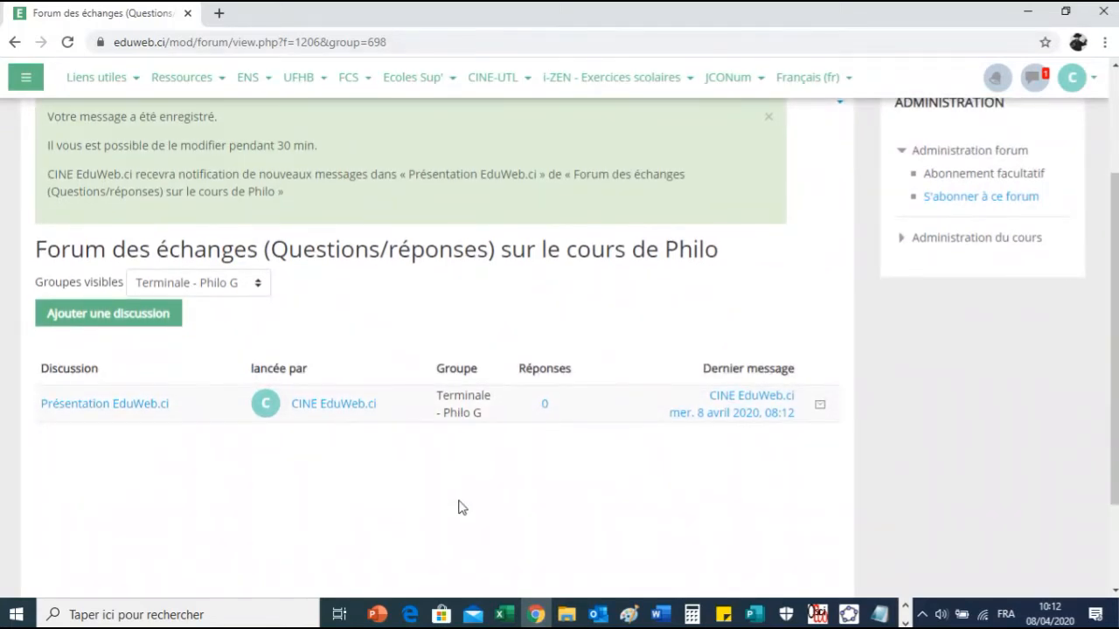
pyautogui.click(150, 407)
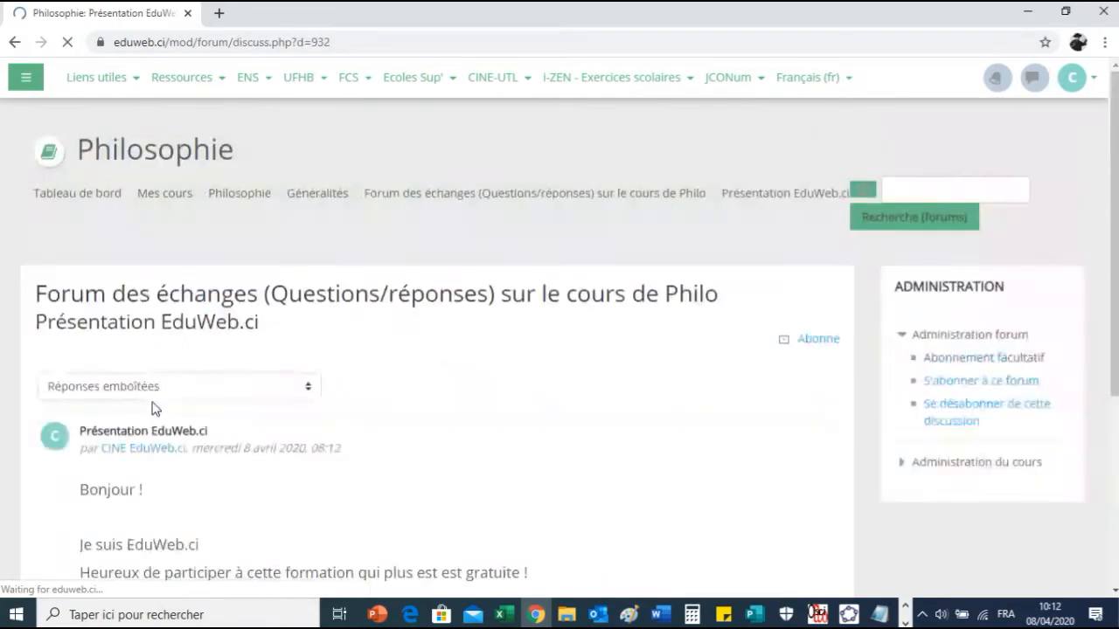
pyautogui.scroll(-3, 304, 444)
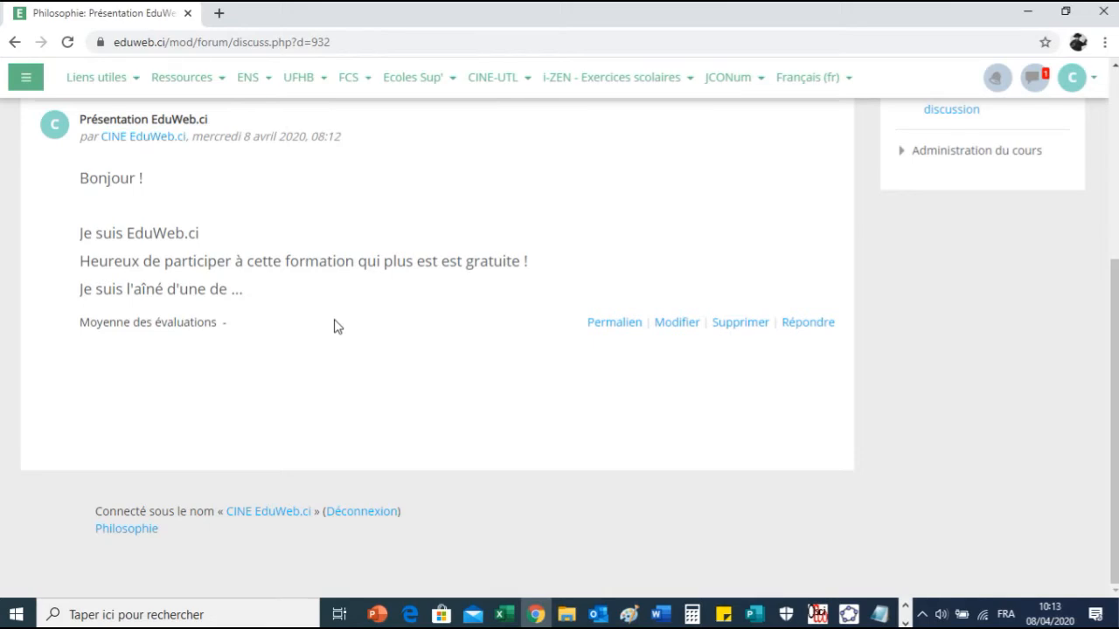
pyautogui.scroll(4, 320, 282)
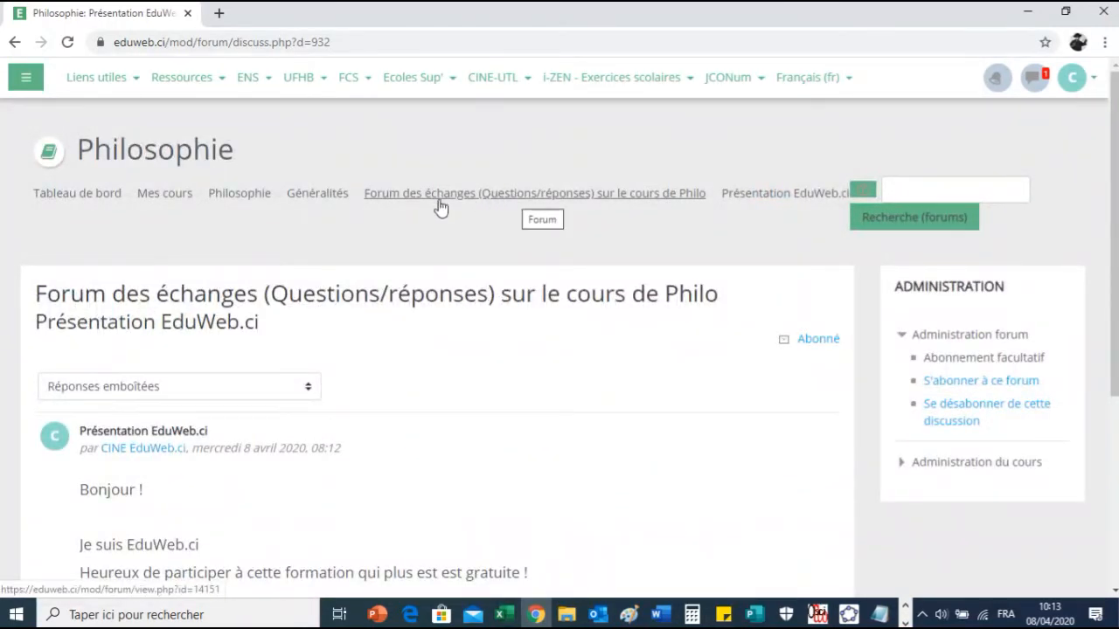
# Return to the course's Généralités section and look through the Introduction and the C1 lessons with their summaries, quizzes and assignments
pyautogui.click(319, 194)
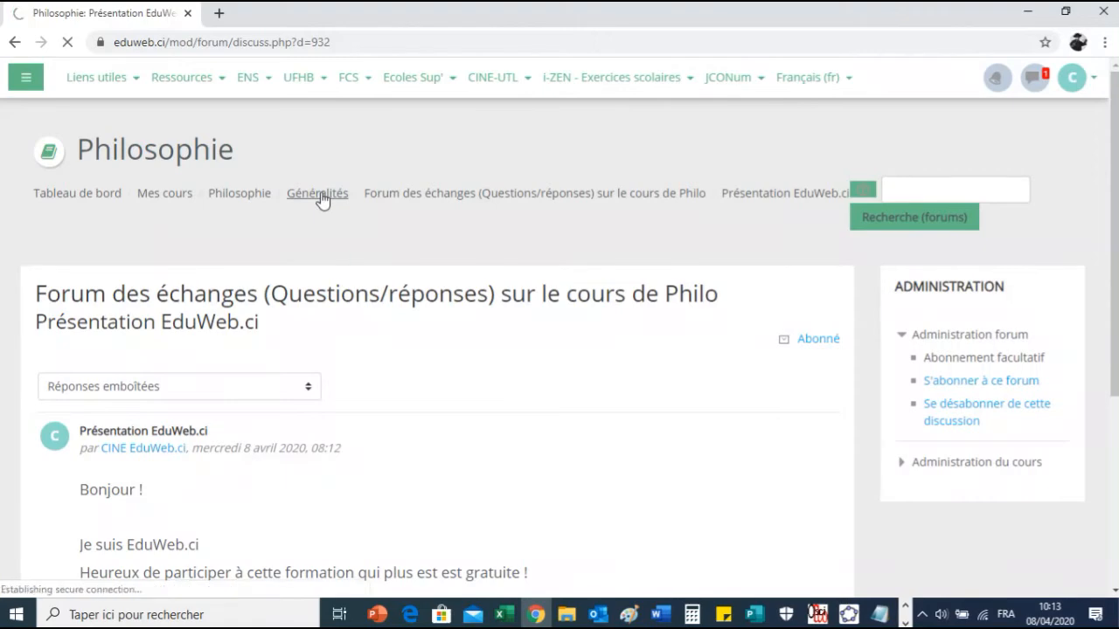
pyautogui.scroll(-6, 332, 378)
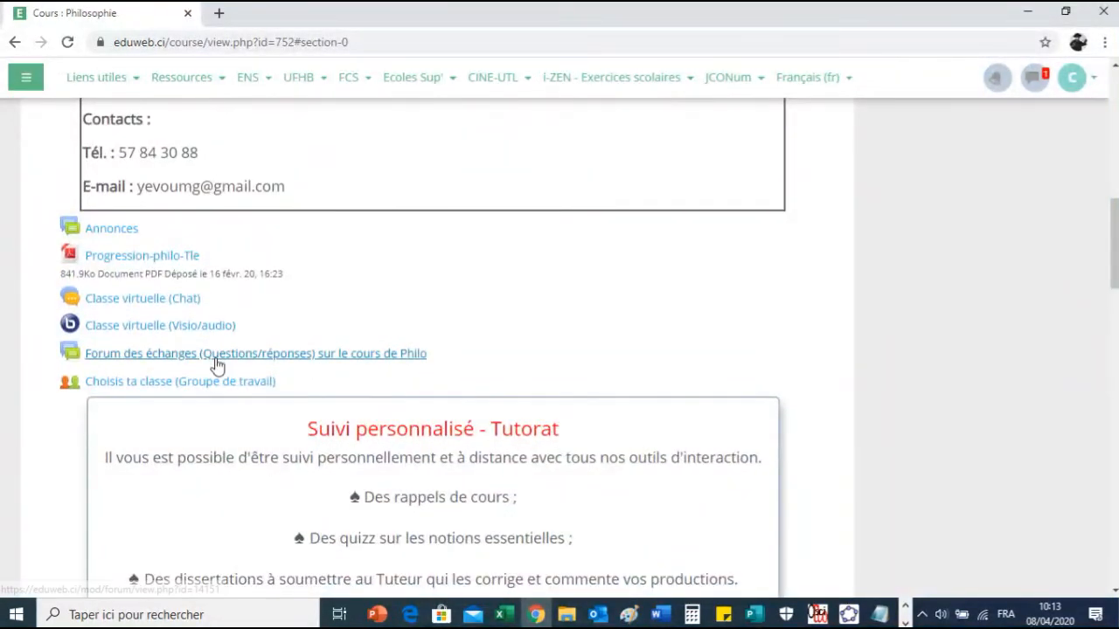
pyautogui.scroll(-6, 227, 358)
pyautogui.scroll(-2, 219, 314)
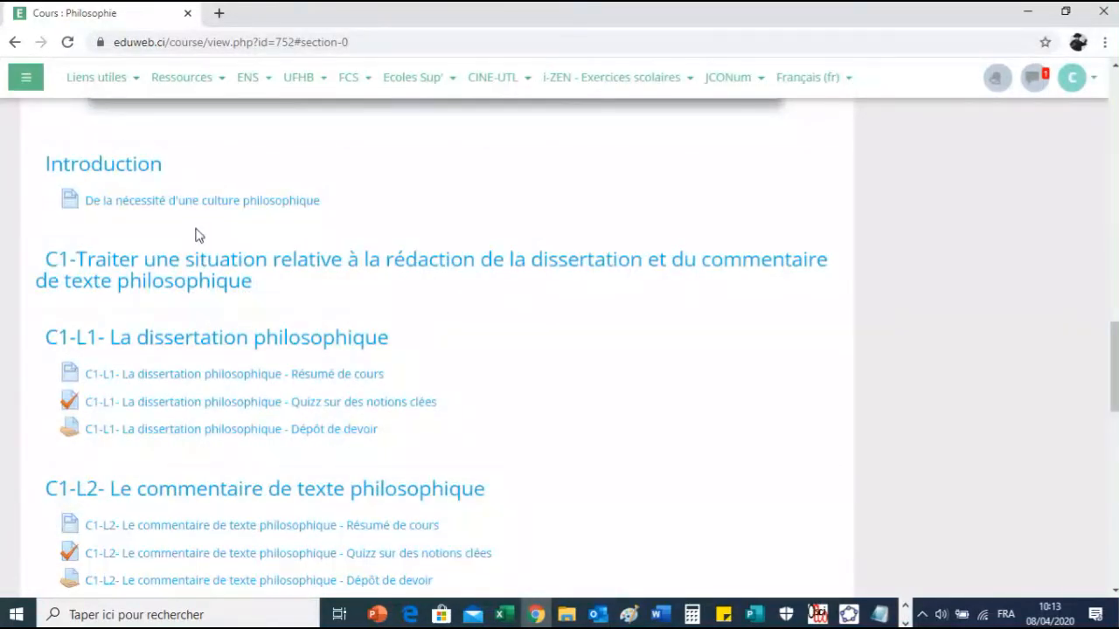
pyautogui.scroll(-1, 185, 230)
pyautogui.scroll(1, 185, 232)
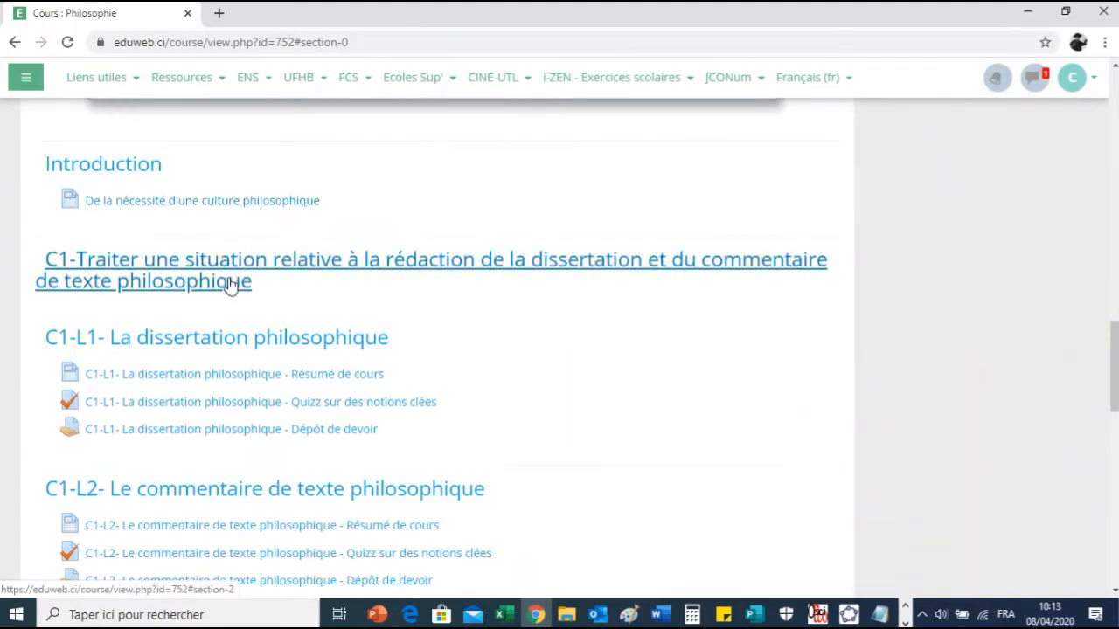
pyautogui.scroll(-1, 223, 288)
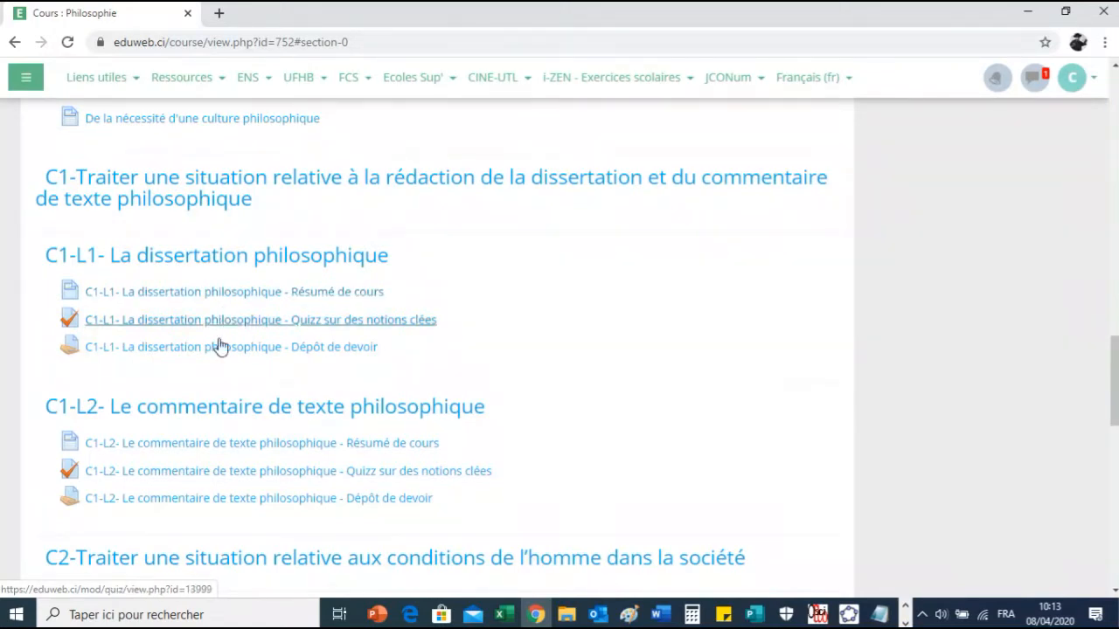
pyautogui.scroll(-1, 221, 268)
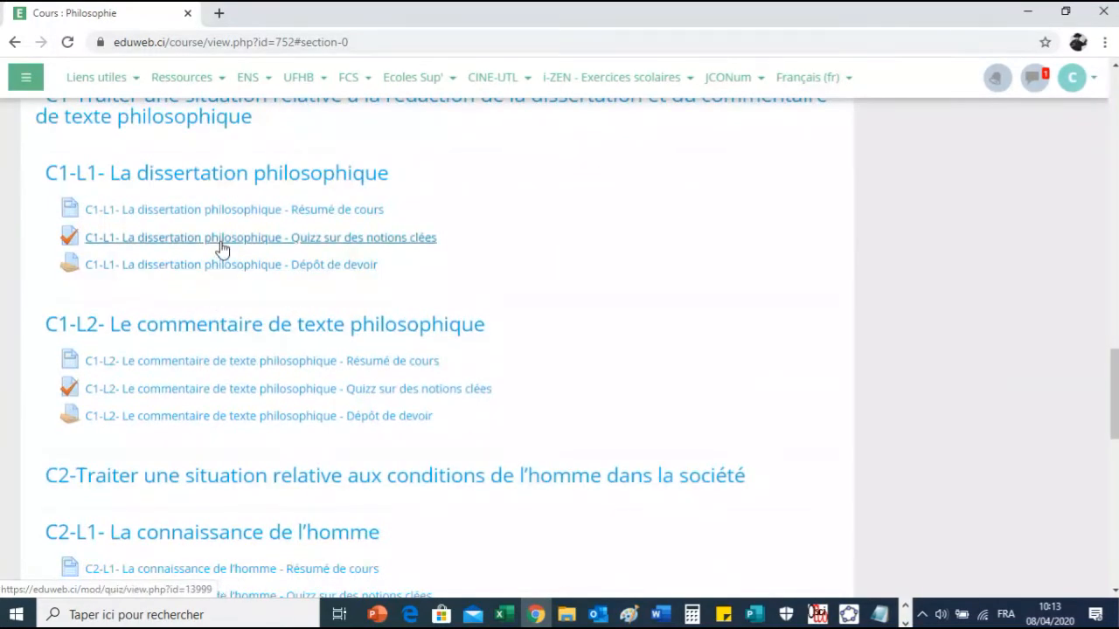
# Open the C1-L1- La dissertation philosophique - Résumé de cours page, skim the lesson summary and close its window
pyautogui.click(213, 213)
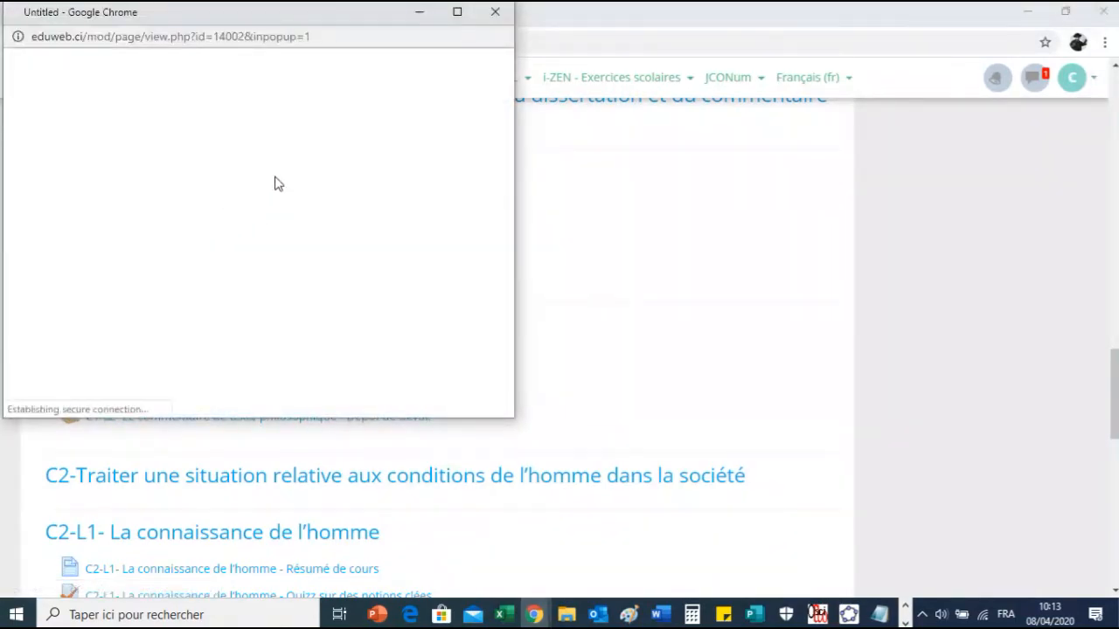
pyautogui.scroll(-10, 228, 304)
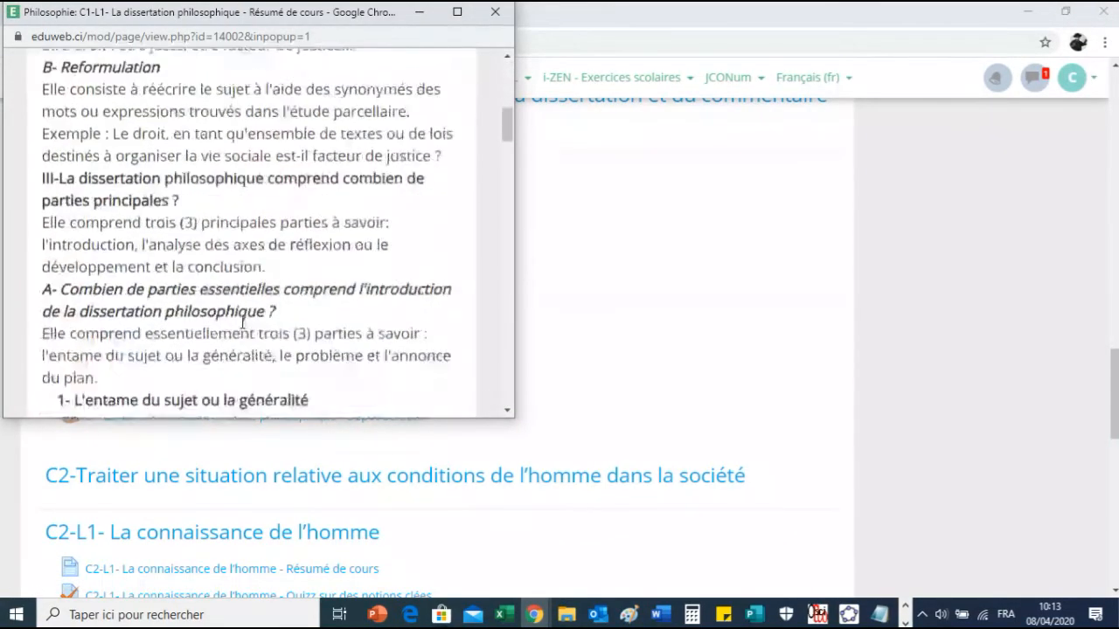
pyautogui.scroll(6, 298, 265)
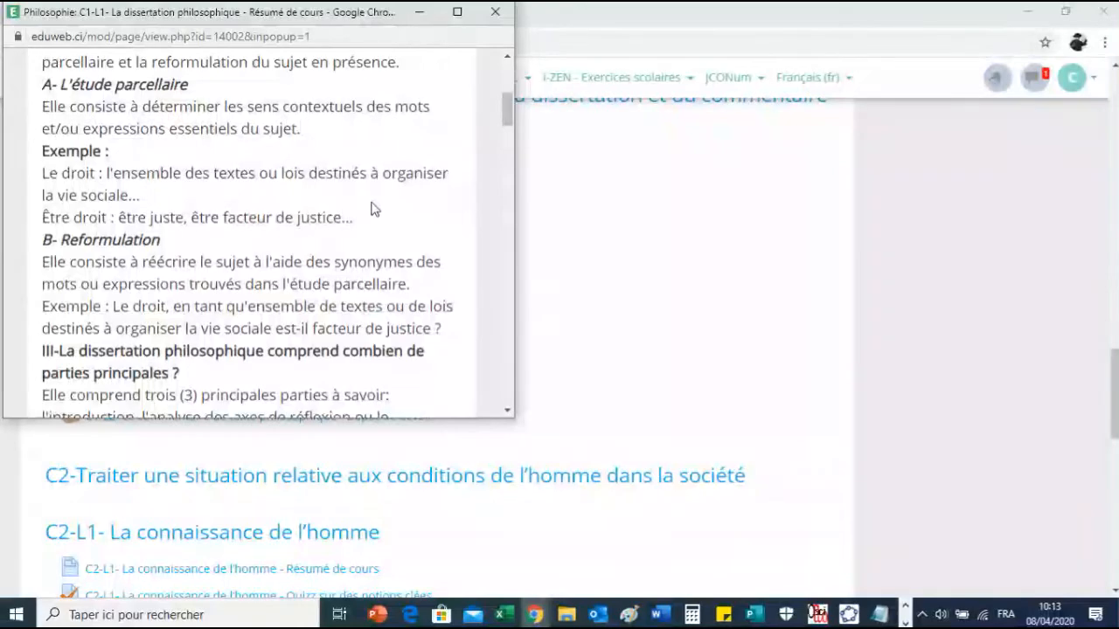
pyautogui.click(501, 18)
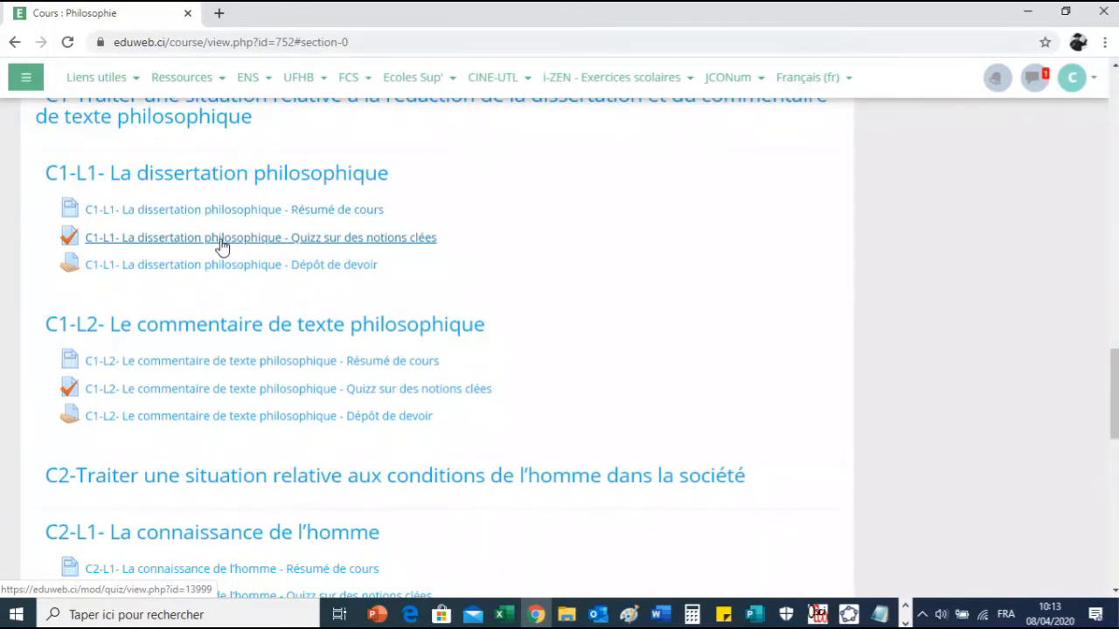
# Open the C1-L1- La dissertation philosophique - Quizz sur des notions clées and start a test attempt
pyautogui.click(221, 244)
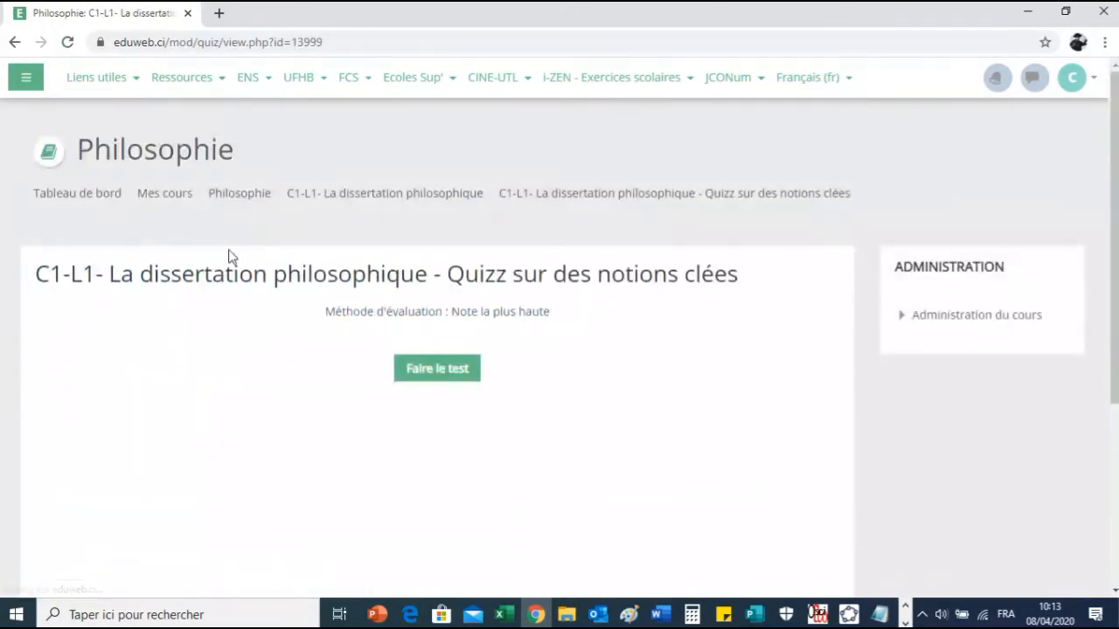
pyautogui.scroll(-2, 472, 376)
pyautogui.click(443, 213)
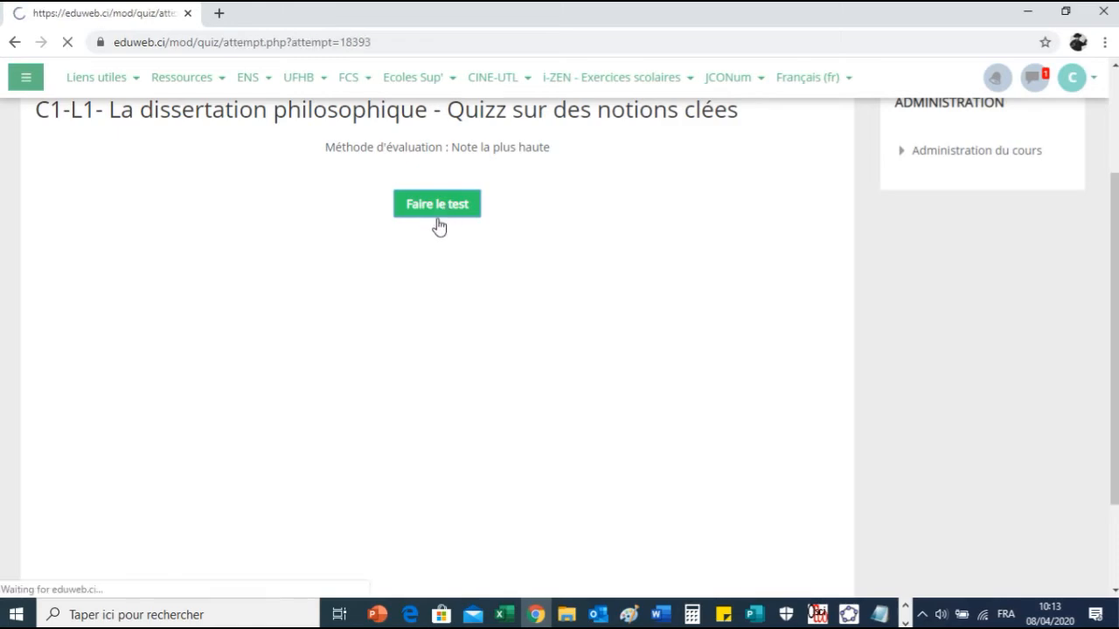
# Answer question 1's statements on the dissertation having 3, 2 and 4 parts with VRAI, FAUX and VRAI
pyautogui.scroll(-2, 415, 302)
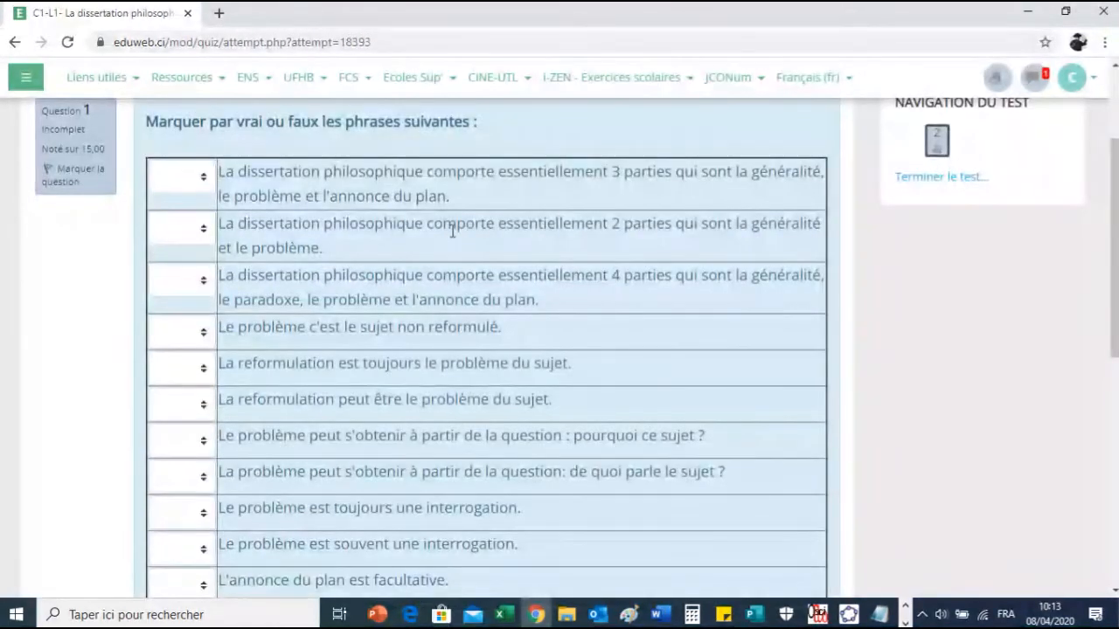
pyautogui.scroll(2, 449, 233)
pyautogui.scroll(-2, 406, 357)
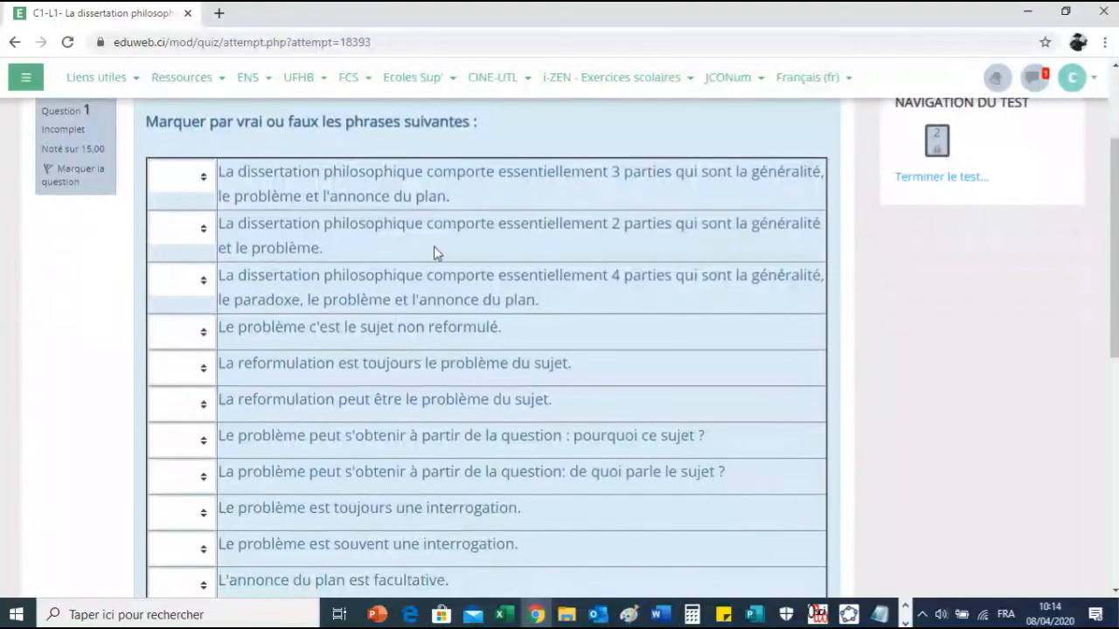
pyautogui.click(204, 178)
pyautogui.click(210, 208)
pyautogui.click(201, 179)
pyautogui.click(192, 220)
pyautogui.click(194, 238)
pyautogui.click(175, 298)
pyautogui.click(184, 281)
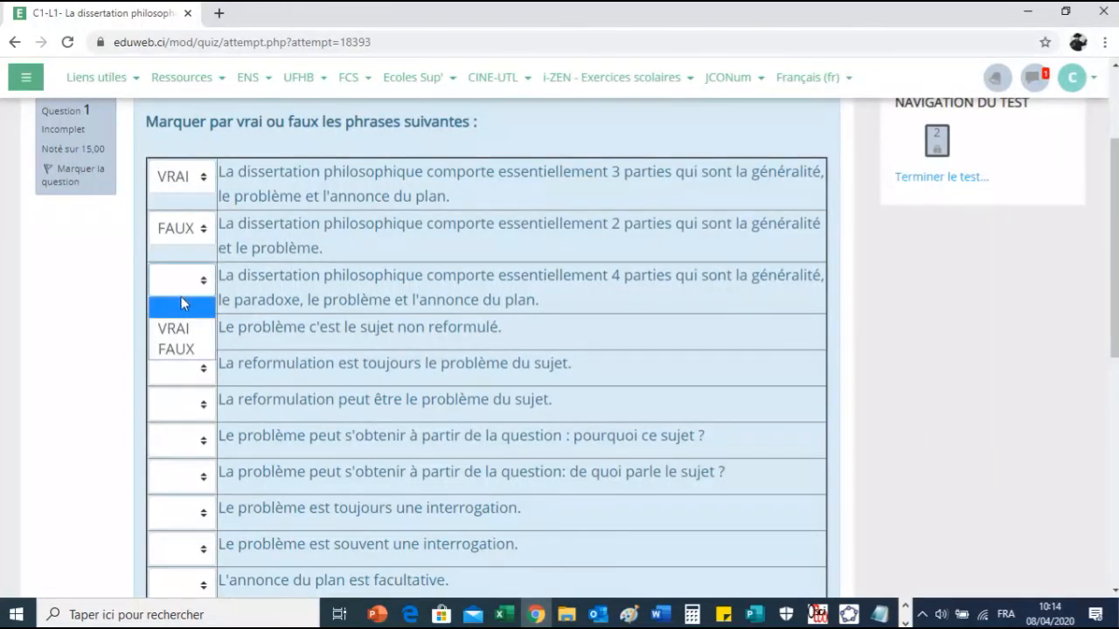
pyautogui.click(173, 328)
pyautogui.scroll(-3, 180, 320)
pyautogui.scroll(3, 213, 160)
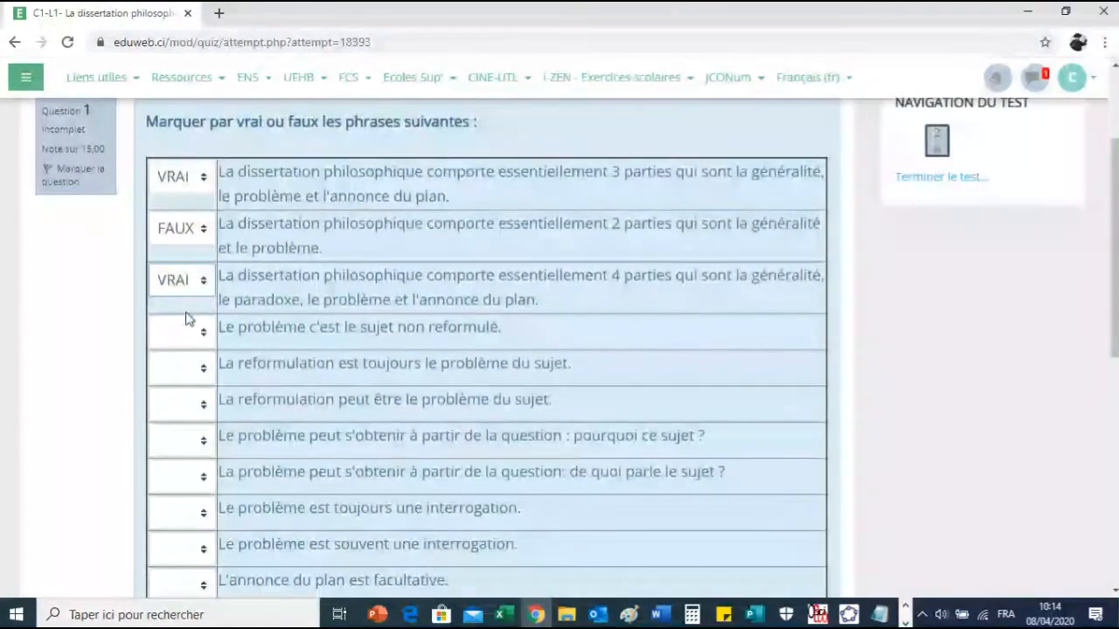
# Mark the non-reformulated subject statement VRAI and the two statements about la reformulation FAUX
pyautogui.click(175, 333)
pyautogui.click(175, 380)
pyautogui.click(174, 368)
pyautogui.click(170, 434)
pyautogui.click(176, 405)
pyautogui.click(173, 472)
# Mark the "pourquoi ce sujet" and "souvent une interrogation" statements VRAI, and "de quoi parle le sujet" and "toujours une interrogation" FAUX
pyautogui.scroll(-2, 179, 204)
pyautogui.click(192, 278)
pyautogui.click(193, 329)
pyautogui.click(192, 320)
pyautogui.click(192, 379)
pyautogui.click(198, 351)
pyautogui.click(192, 417)
pyautogui.click(195, 385)
pyautogui.click(183, 428)
# Mark "L'annonce du plan est facultative" as VRAI and "L'annonce du plan est nécessaire" as FAUX
pyautogui.click(185, 423)
pyautogui.click(191, 435)
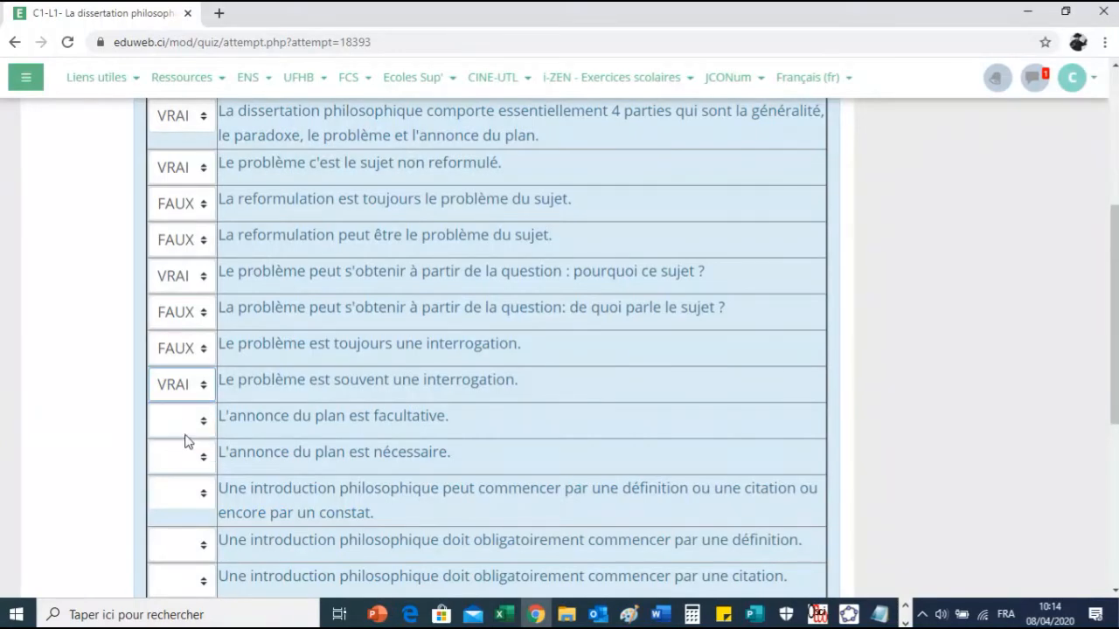
pyautogui.click(197, 427)
pyautogui.click(170, 469)
pyautogui.click(180, 458)
pyautogui.click(175, 526)
# Answer the last three statements on how a philosophical introduction begins with VRAI, VRAI and FAUX
pyautogui.scroll(-2, 175, 524)
pyautogui.click(177, 332)
pyautogui.click(172, 377)
pyautogui.click(179, 381)
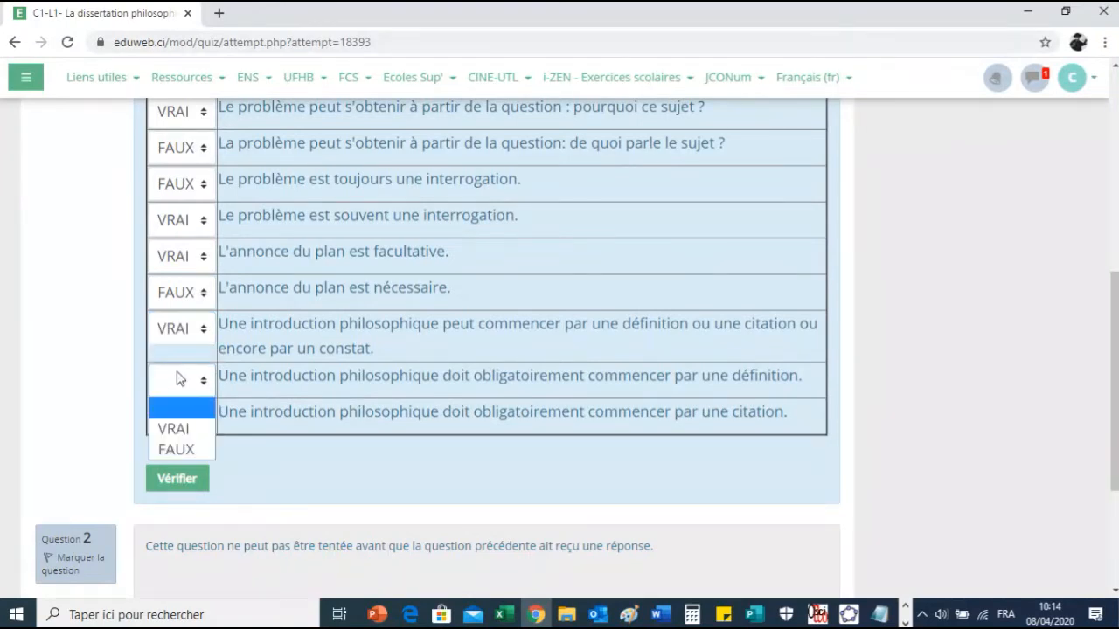
pyautogui.click(168, 428)
pyautogui.click(175, 419)
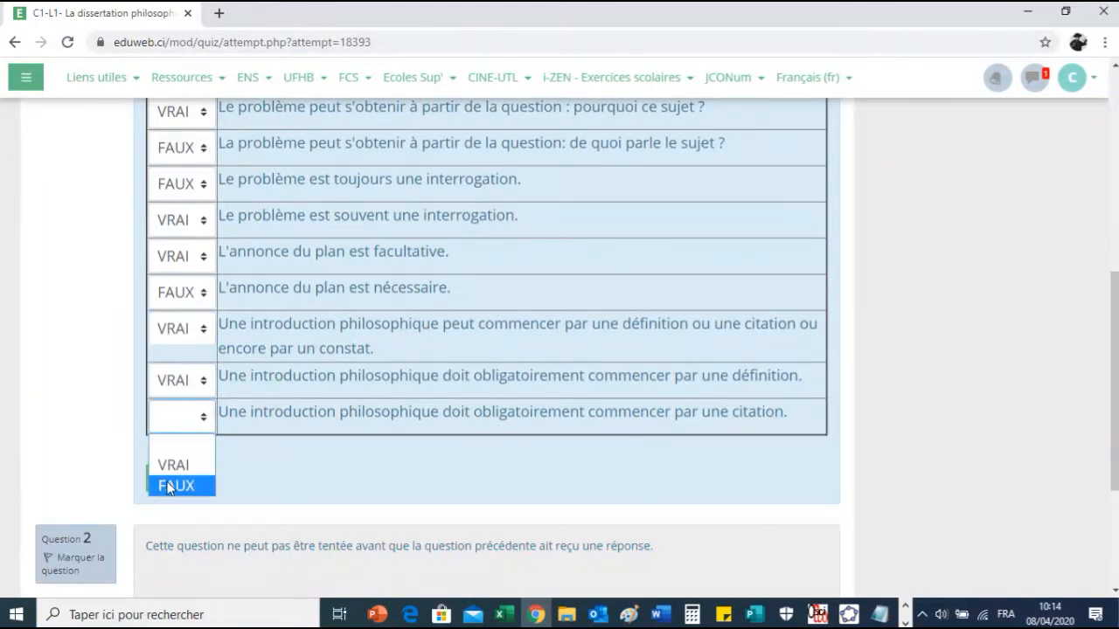
pyautogui.click(174, 481)
# Look over the completed true/false answers of question 1 and submit them for checking
pyautogui.scroll(-2, 299, 350)
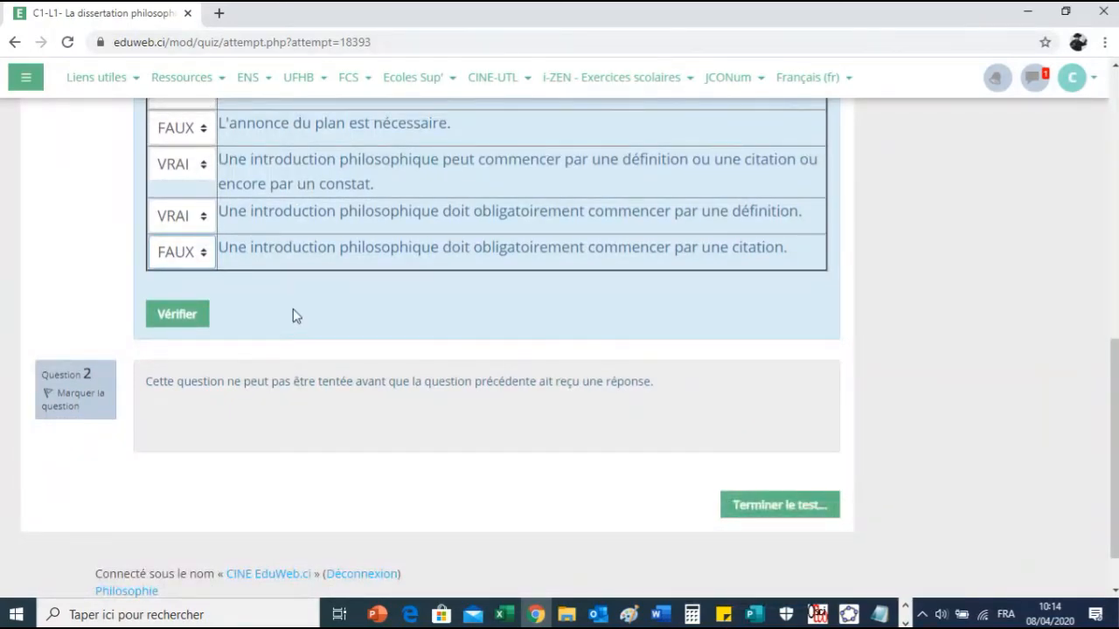
pyautogui.scroll(5, 306, 337)
pyautogui.scroll(-5, 257, 325)
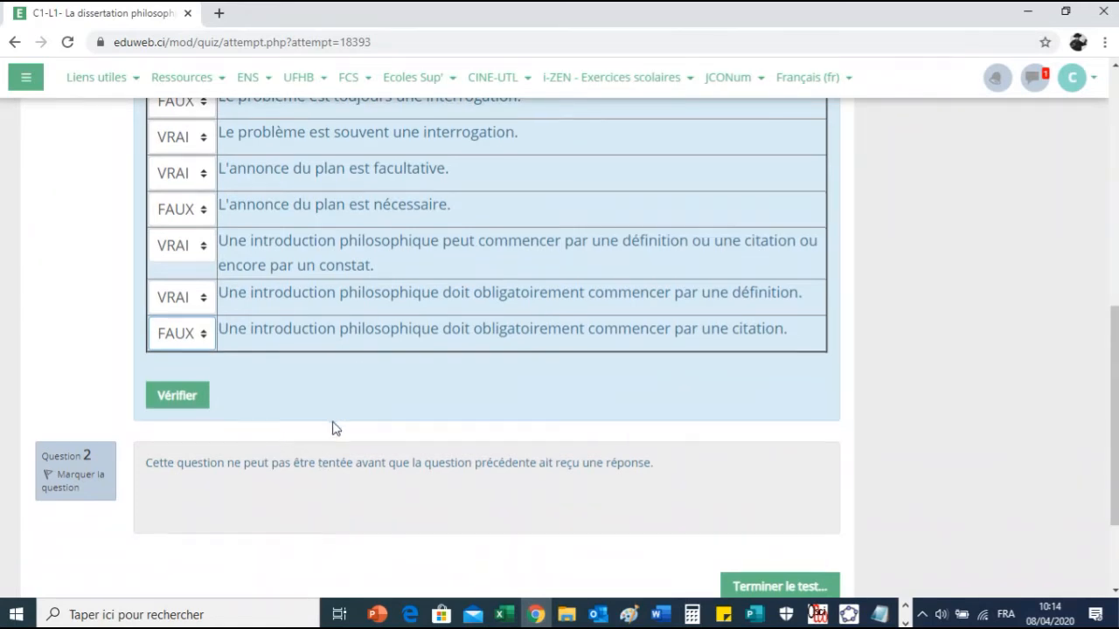
pyautogui.scroll(-1, 333, 428)
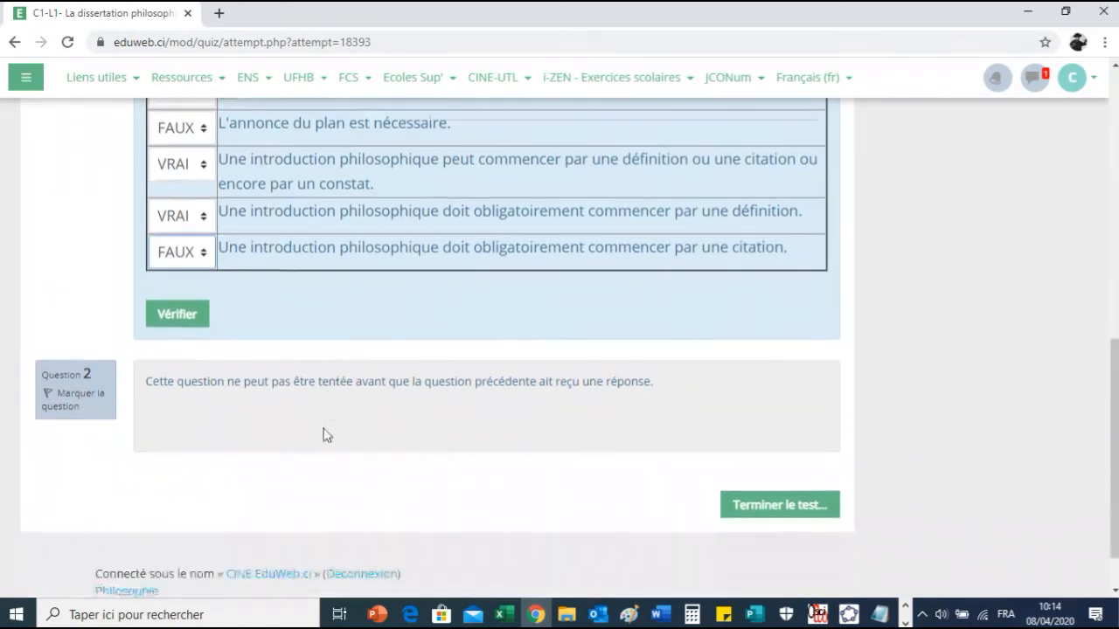
pyautogui.click(179, 316)
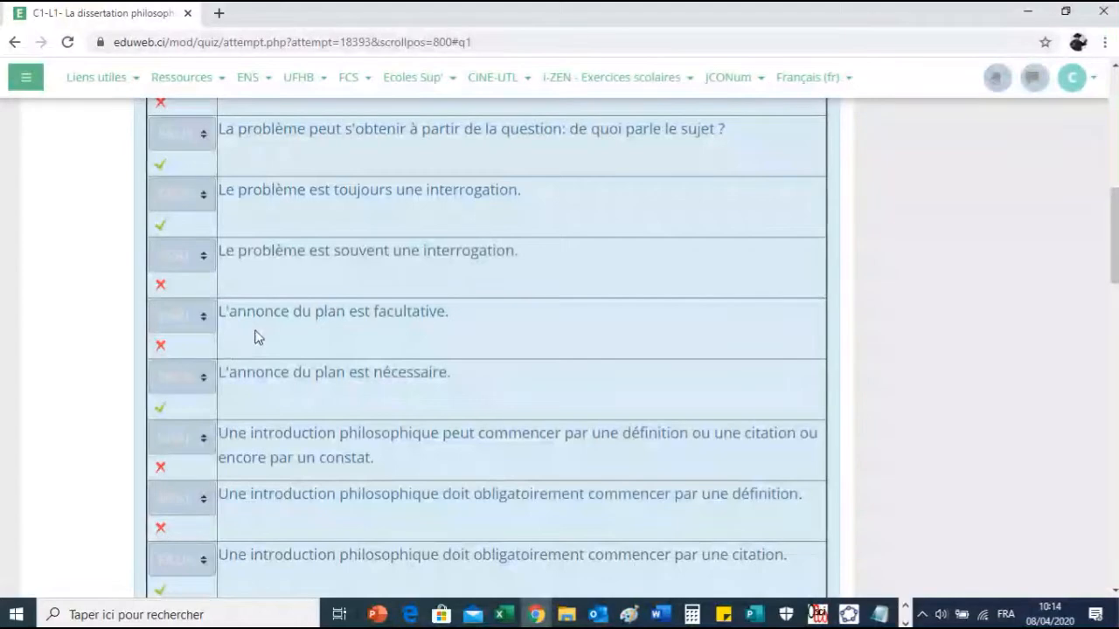
# Review the correction of question 1, including its score, the mark beside each statement and the listed correct answers
pyautogui.scroll(2, 255, 329)
pyautogui.scroll(5, 241, 280)
pyautogui.scroll(-1, 236, 271)
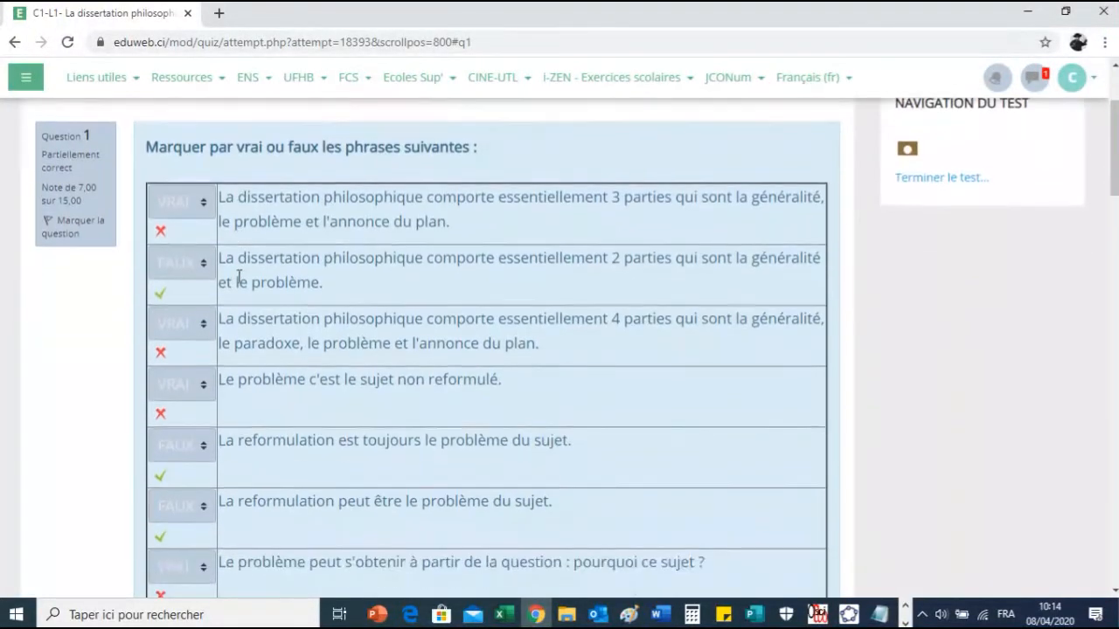
pyautogui.scroll(-12, 259, 350)
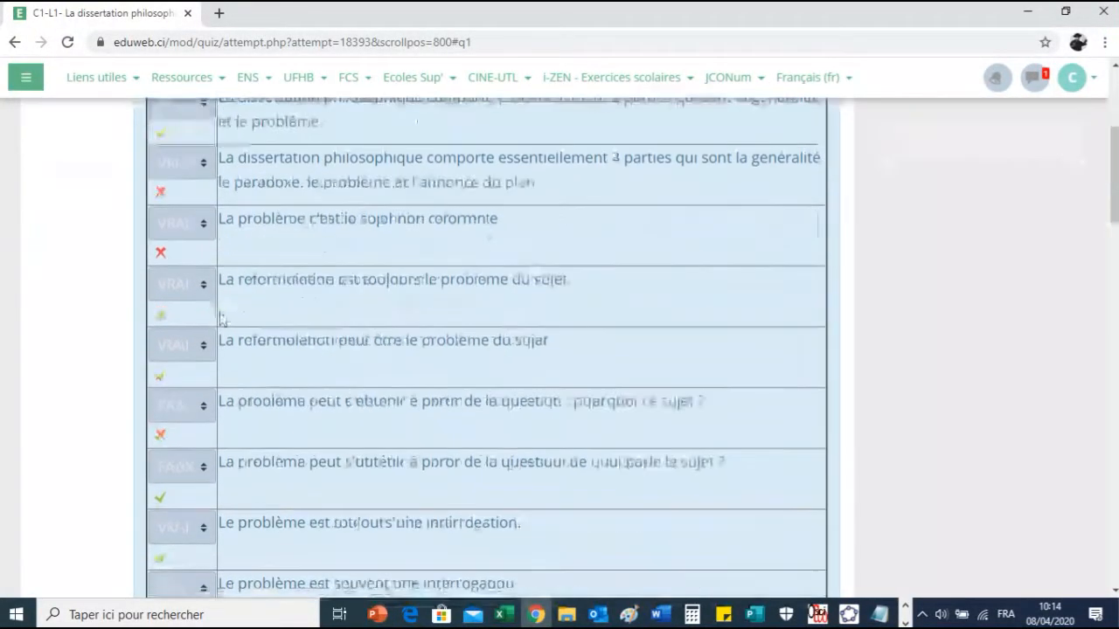
pyautogui.scroll(-4, 260, 350)
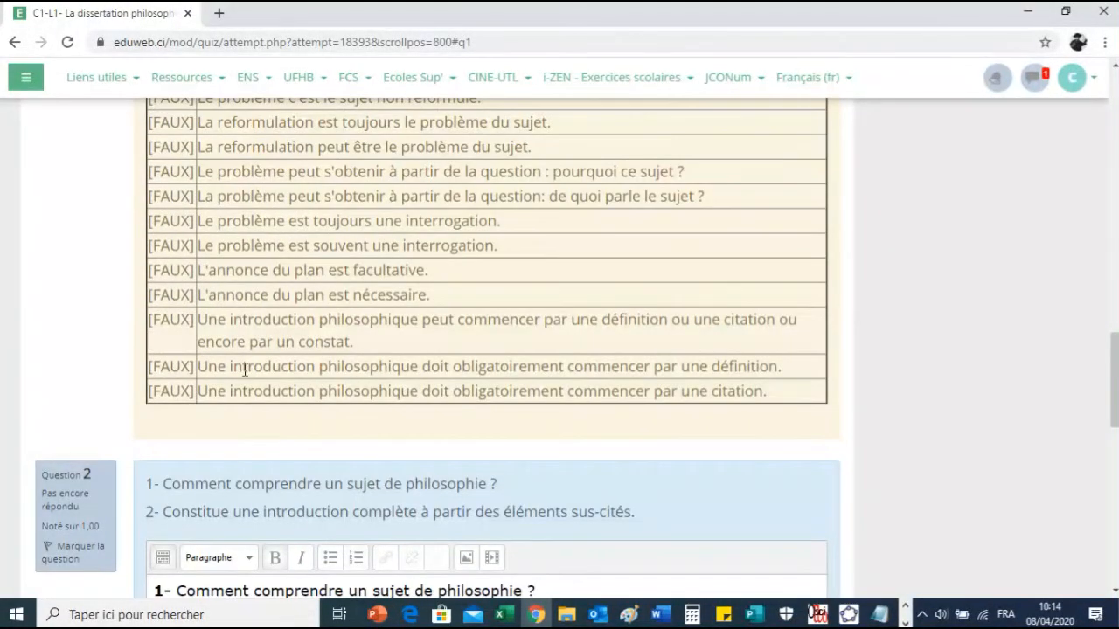
pyautogui.scroll(-2, 245, 370)
pyautogui.scroll(7, 245, 371)
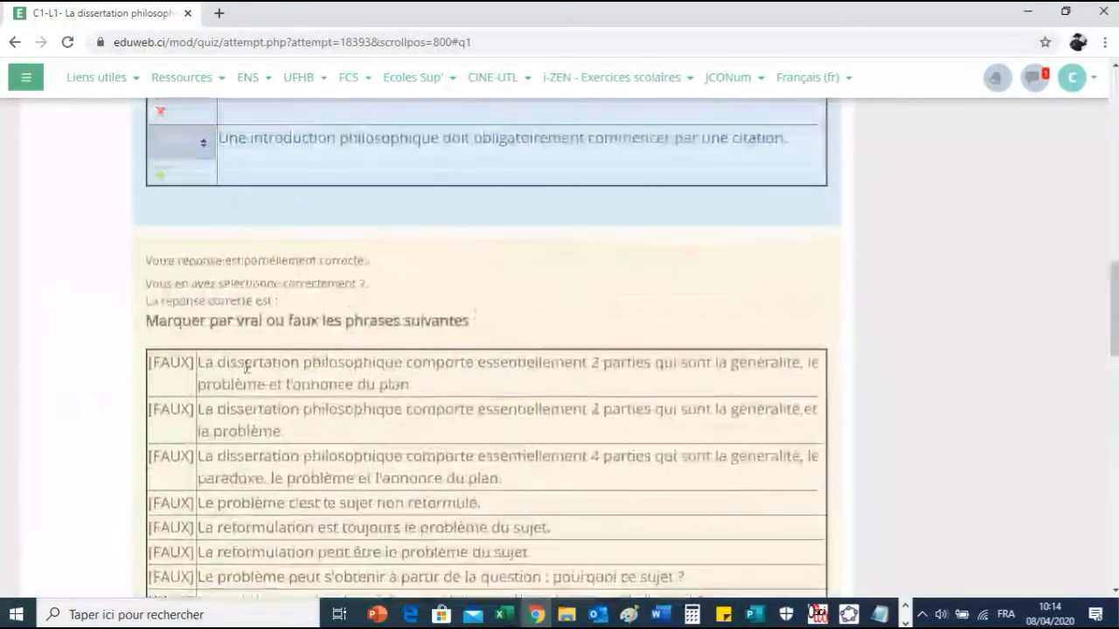
pyautogui.scroll(15, 263, 349)
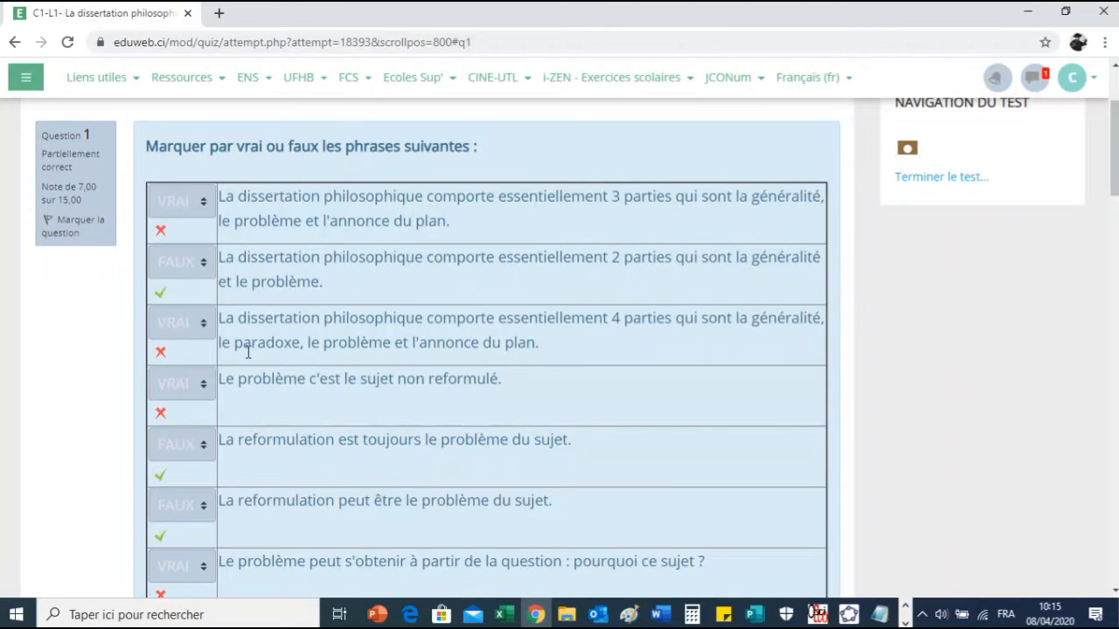
pyautogui.scroll(-12, 257, 334)
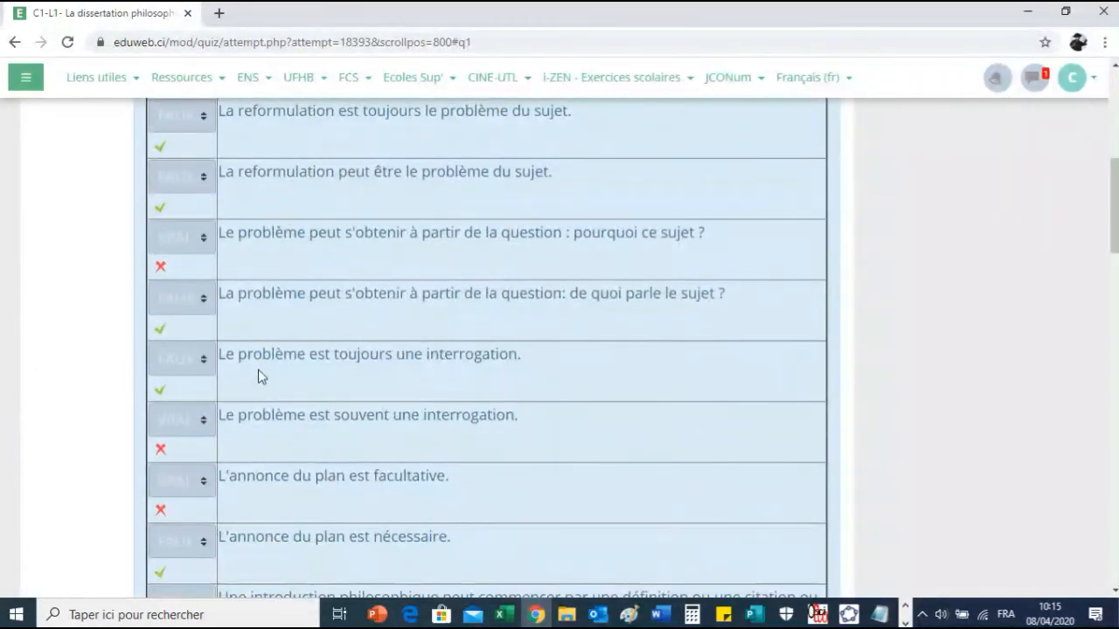
# Write the sample lines "qsfkhjfsjdgkDSGfs", "SFgbQSIFbijfdg" and "QSfu ijf" below part 1 of question 2's answer
pyautogui.scroll(-9, 260, 393)
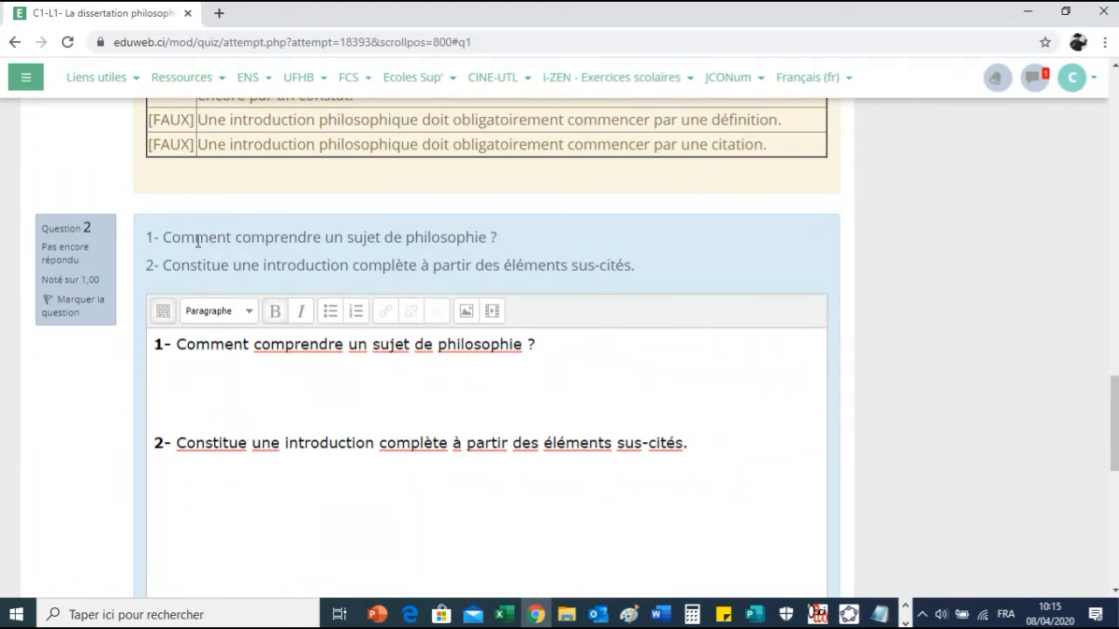
pyautogui.click(258, 401)
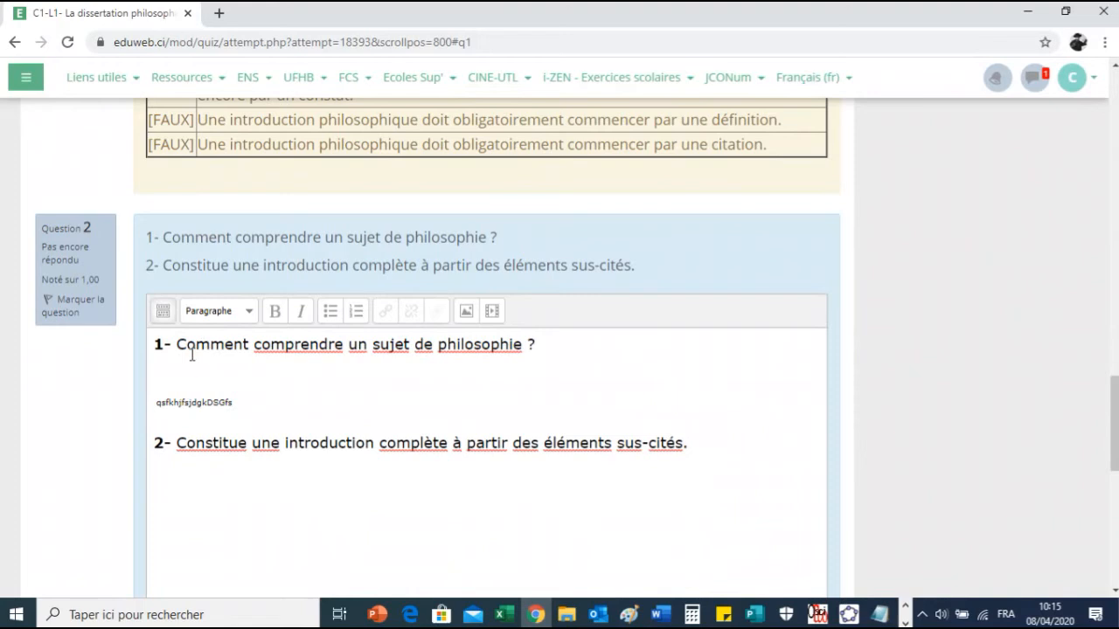
pyautogui.press('Return')
pyautogui.write('SFgbQSIFb')
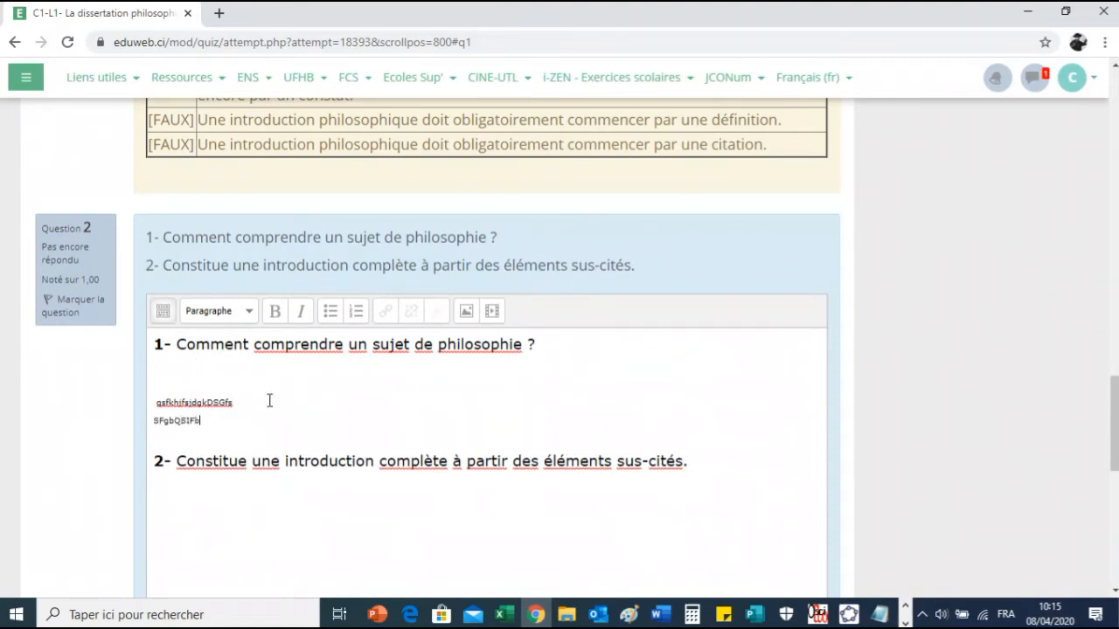
pyautogui.write('ijfdg')
pyautogui.press('Return')
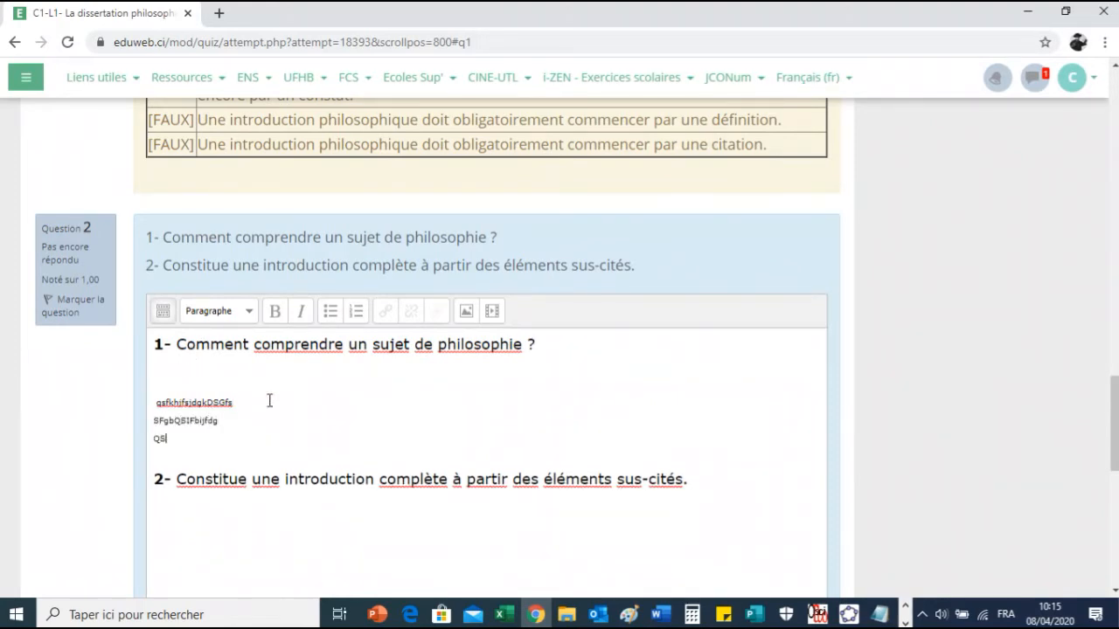
pyautogui.press('Return')
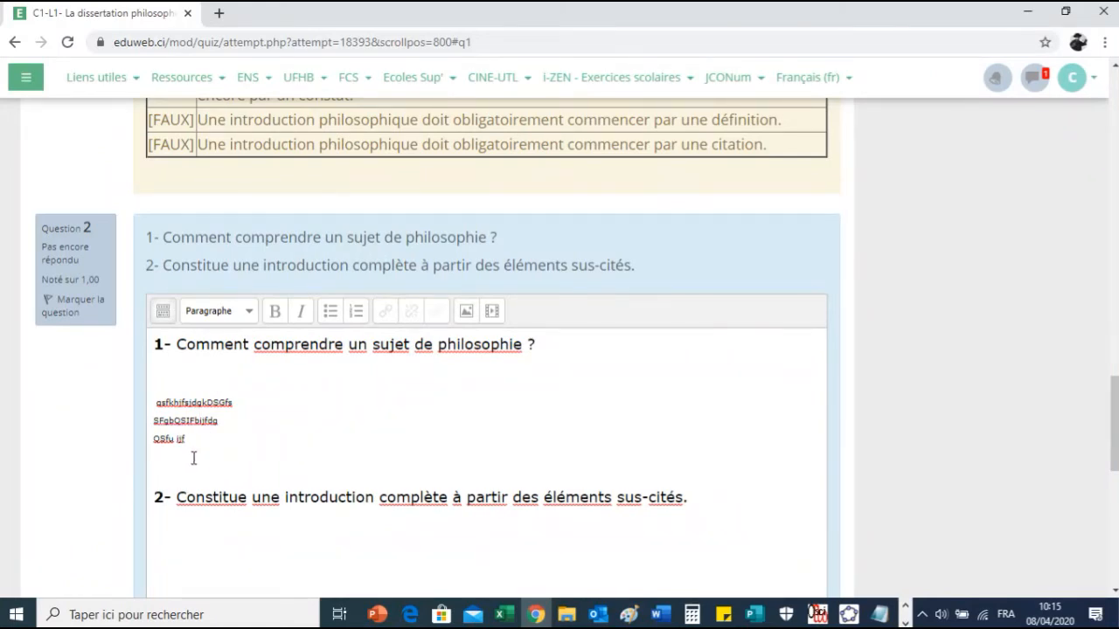
# Show the editor's full set of formatting tools and set the three sample lines to font size 5 (18pt)
pyautogui.moveTo(186, 458); pyautogui.dragTo(149, 402)
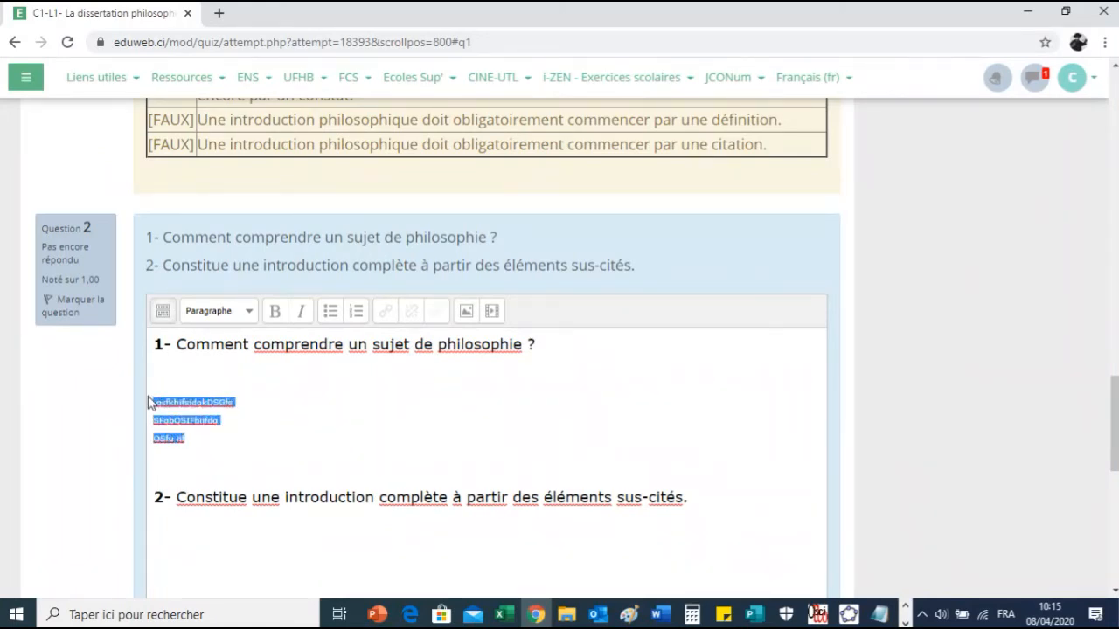
pyautogui.click(162, 311)
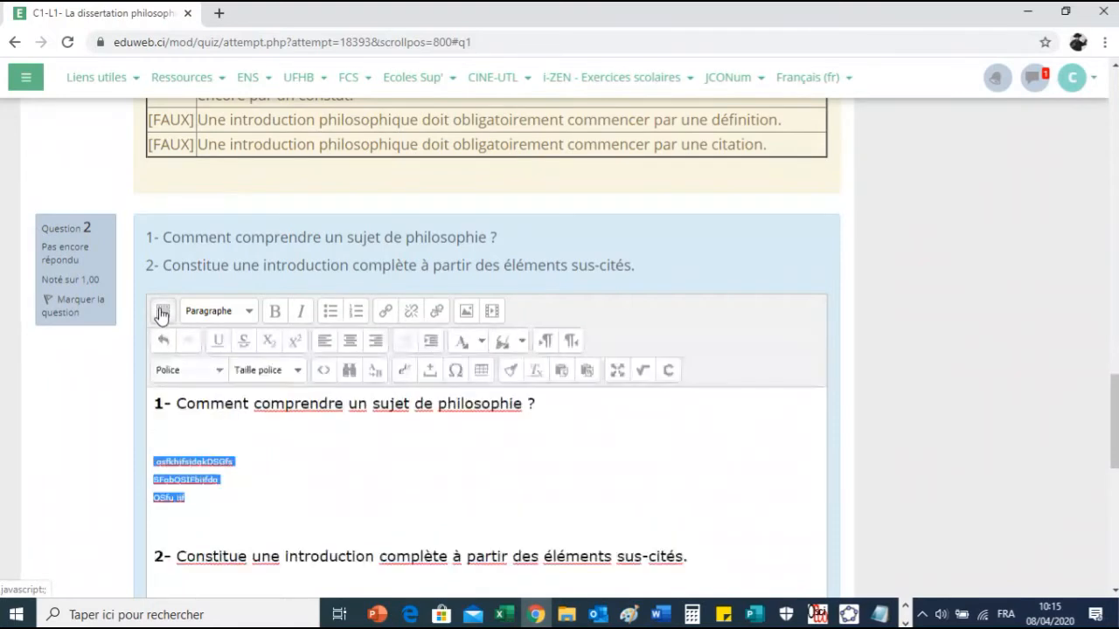
pyautogui.click(250, 372)
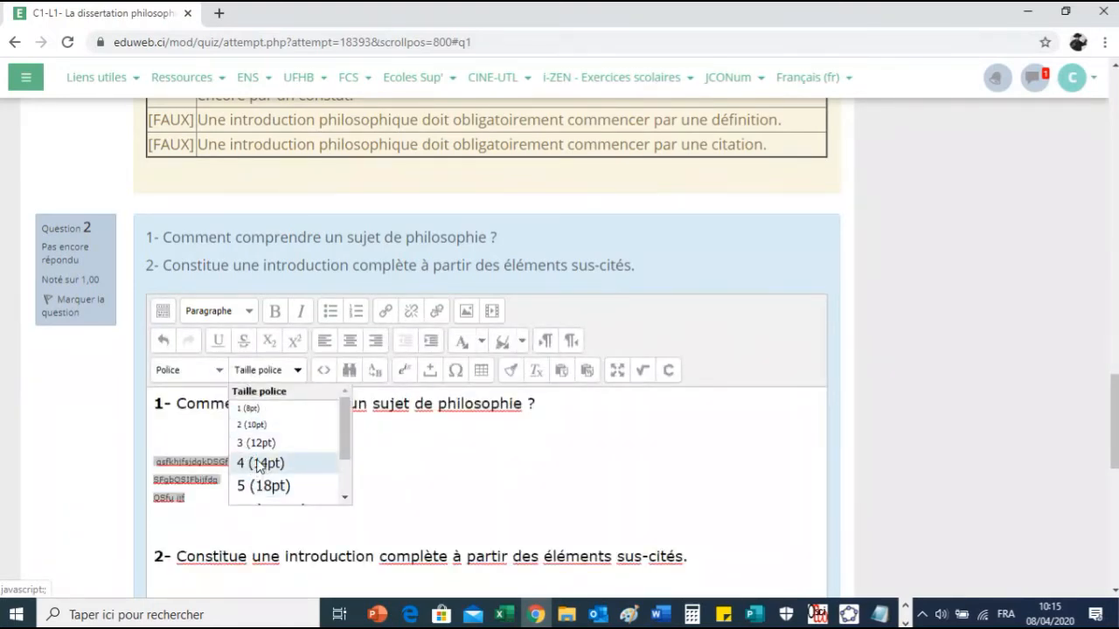
pyautogui.click(260, 486)
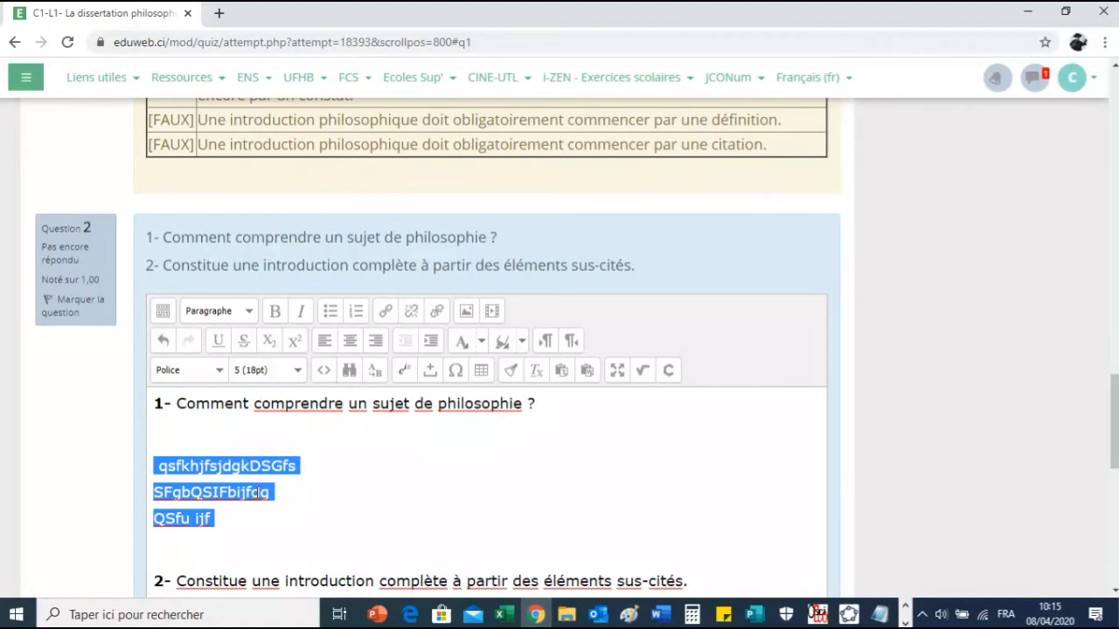
pyautogui.click(259, 493)
# Make the first sample line, "qsfkhjfsjdgkDSGfs", bold
pyautogui.scroll(-1, 262, 484)
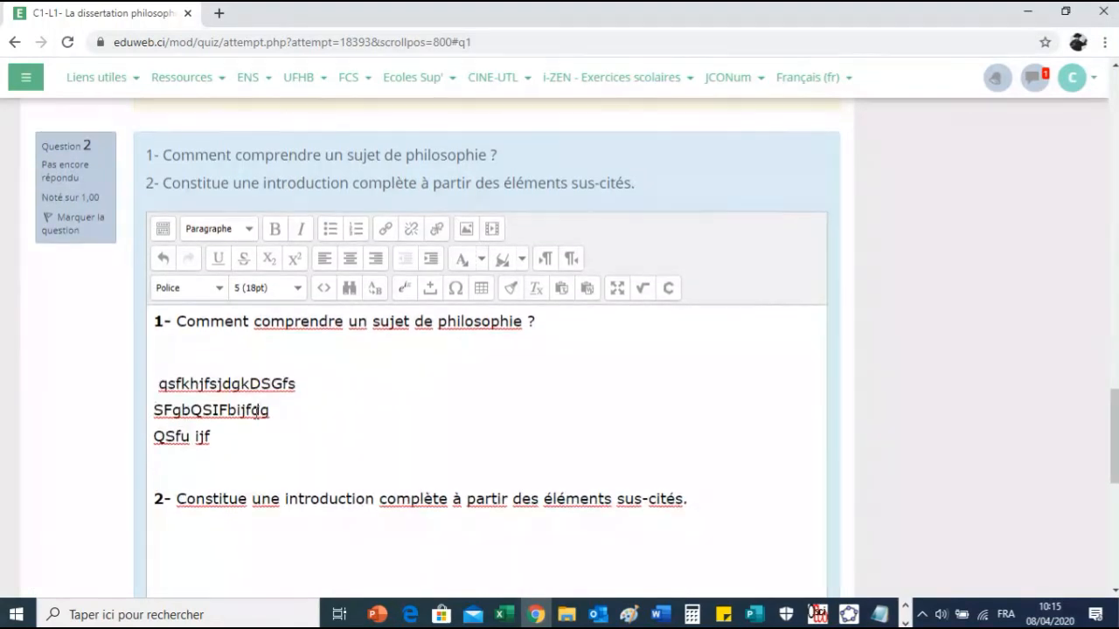
pyautogui.click(232, 383)
pyautogui.moveTo(160, 383); pyautogui.dragTo(297, 386)
pyautogui.click(275, 230)
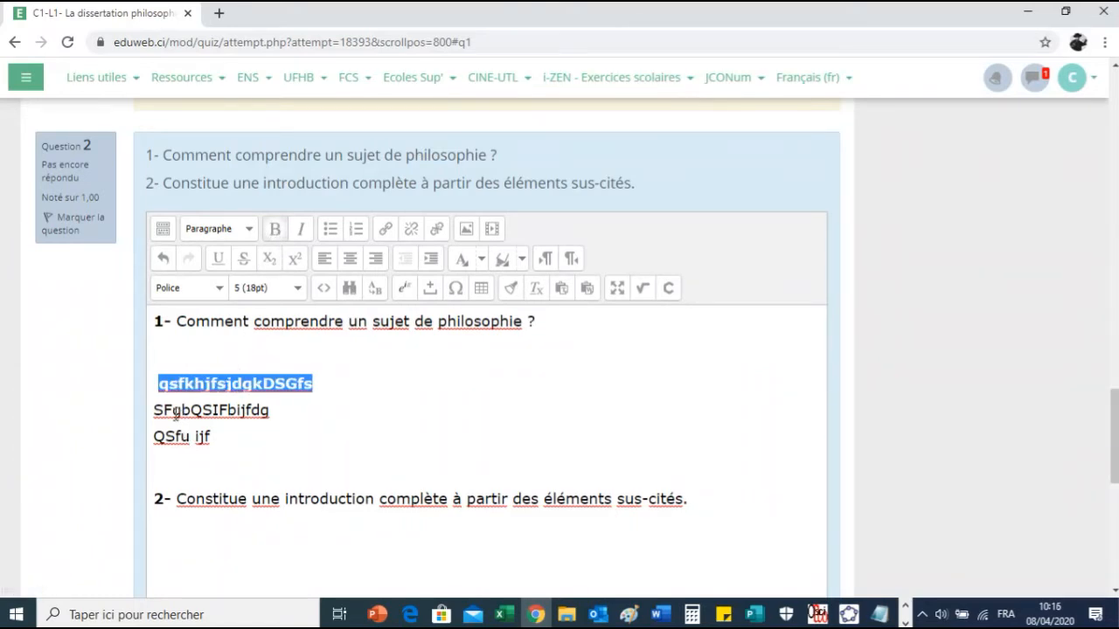
# Italicize the "SFgbQSIFb" part of the second sample line
pyautogui.click(174, 412)
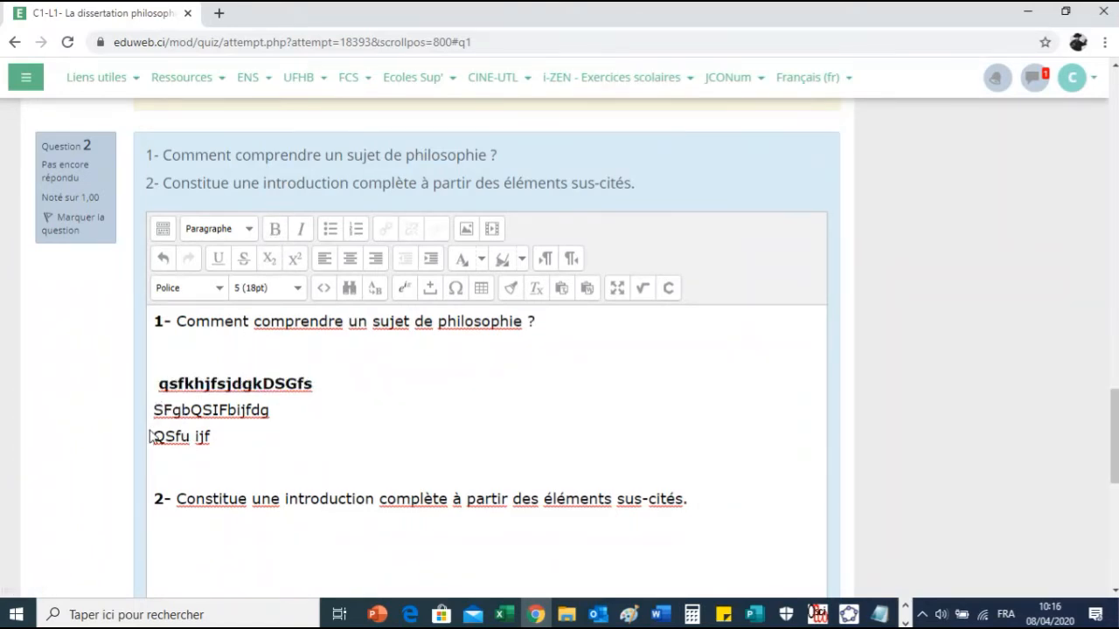
pyautogui.moveTo(155, 410); pyautogui.dragTo(236, 411)
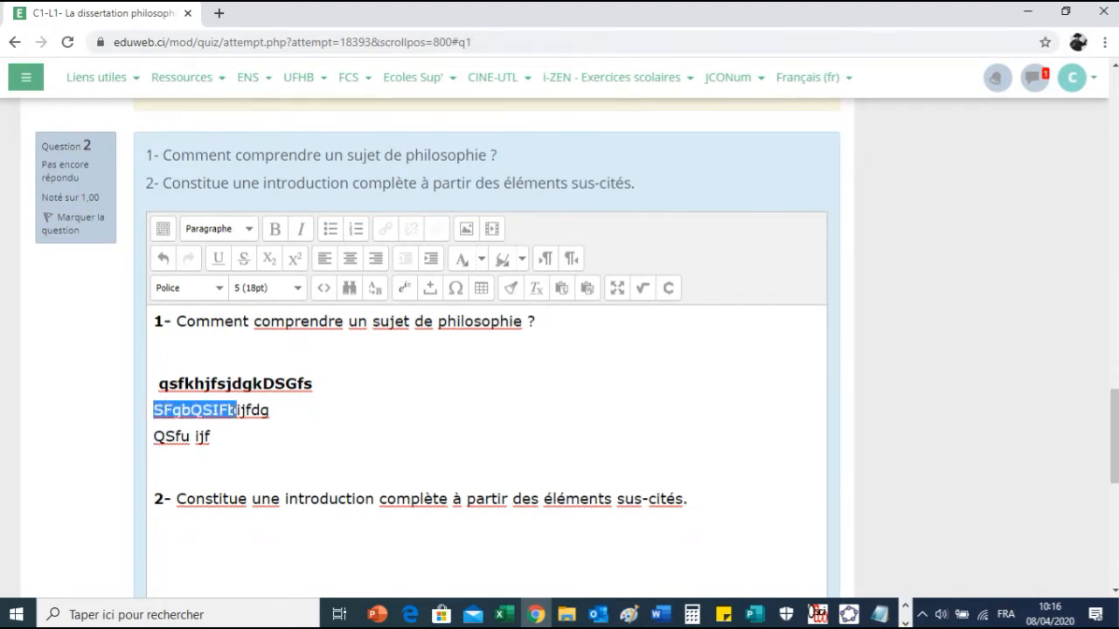
pyautogui.click(299, 231)
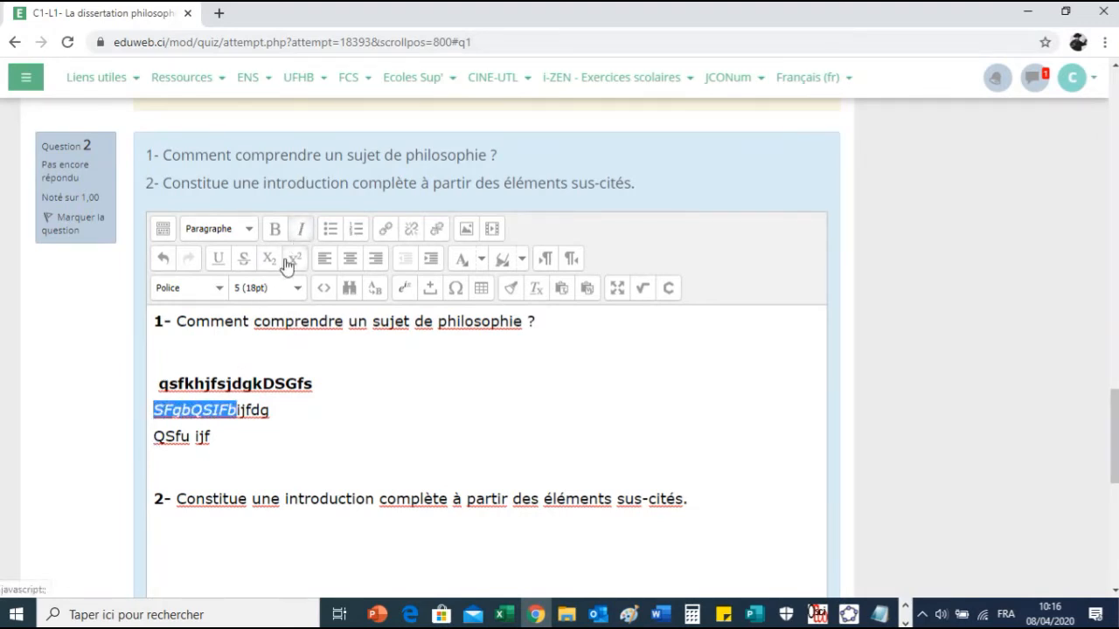
pyautogui.click(239, 412)
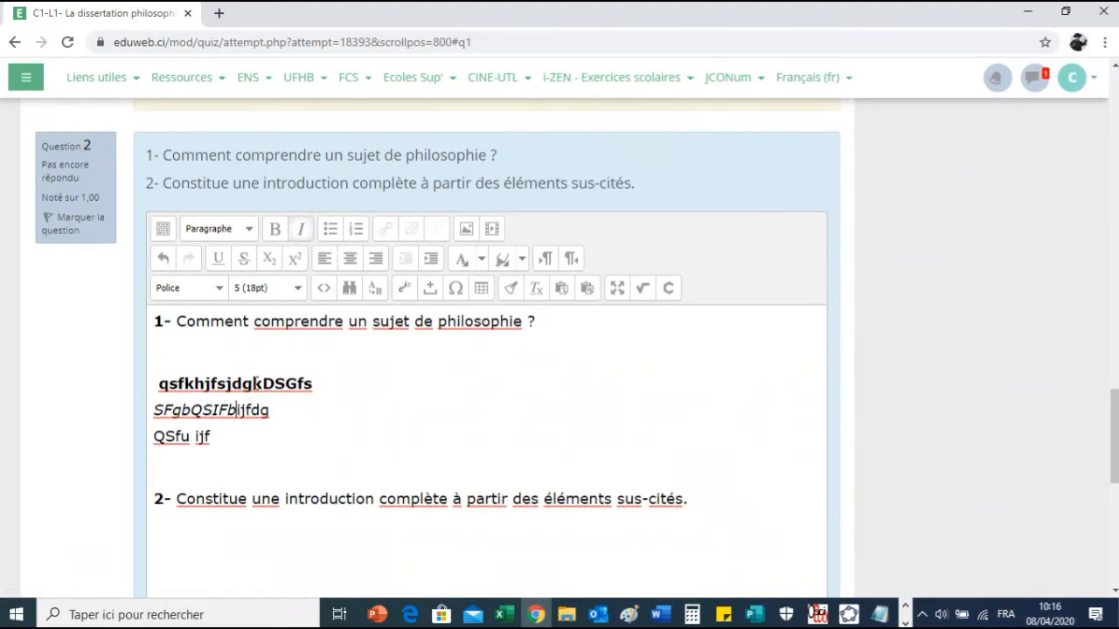
# Underline the third sample line, "QSfu ijf"
pyautogui.scroll(-1, 262, 367)
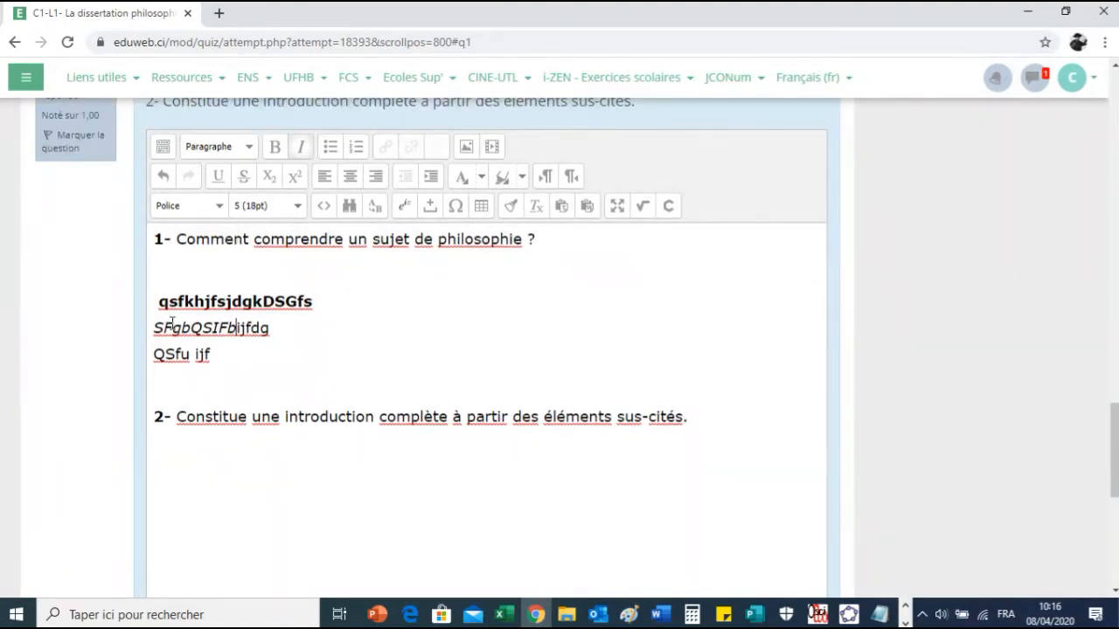
pyautogui.moveTo(157, 354); pyautogui.dragTo(222, 359)
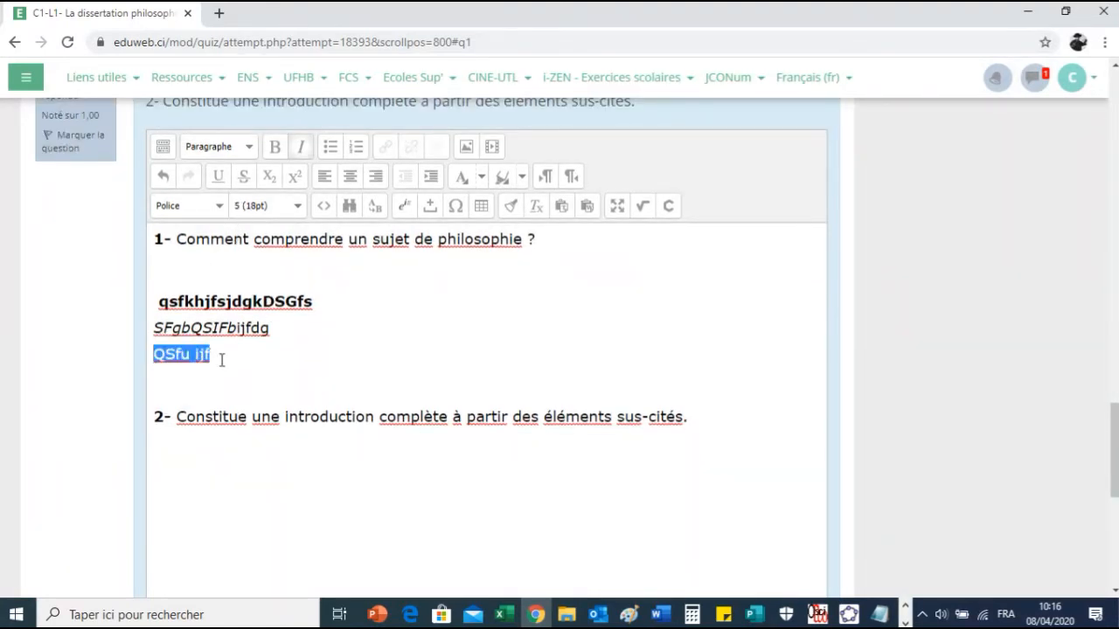
pyautogui.click(218, 178)
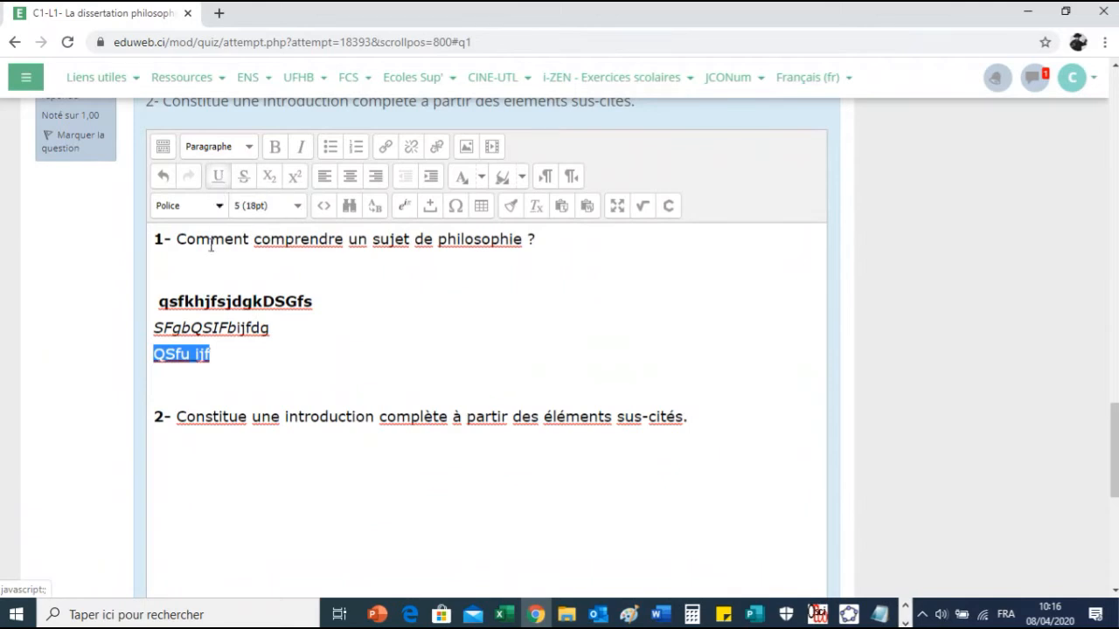
# End the quiz attempt, send all answers from the attempt summary and confirm the final submission
pyautogui.click(222, 362)
pyautogui.scroll(-1, 230, 368)
pyautogui.scroll(-2, 230, 368)
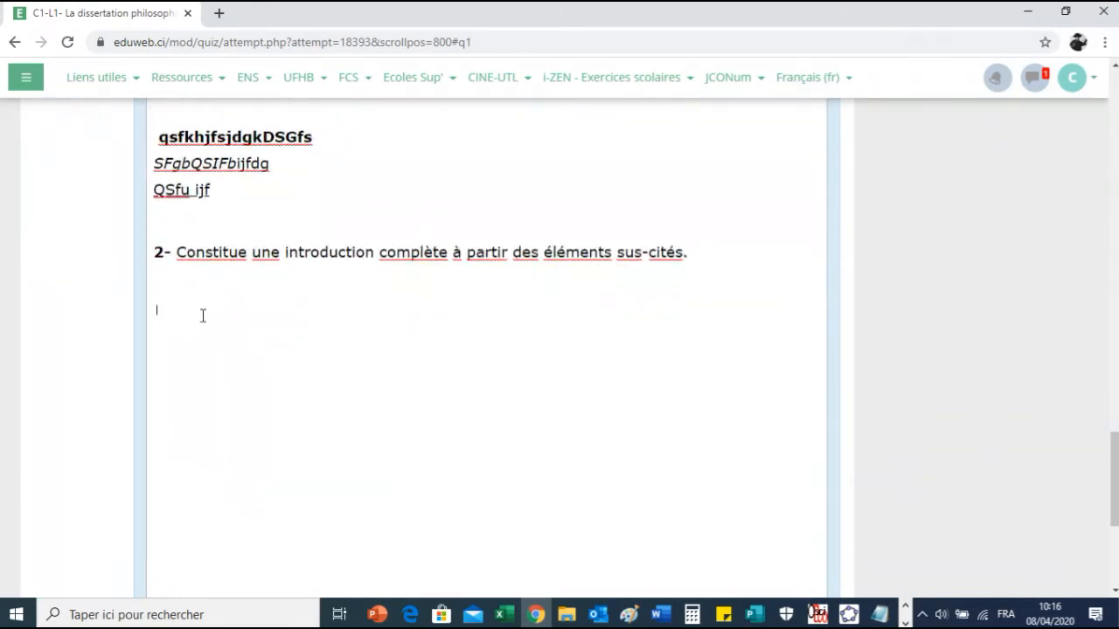
pyautogui.scroll(-3, 201, 302)
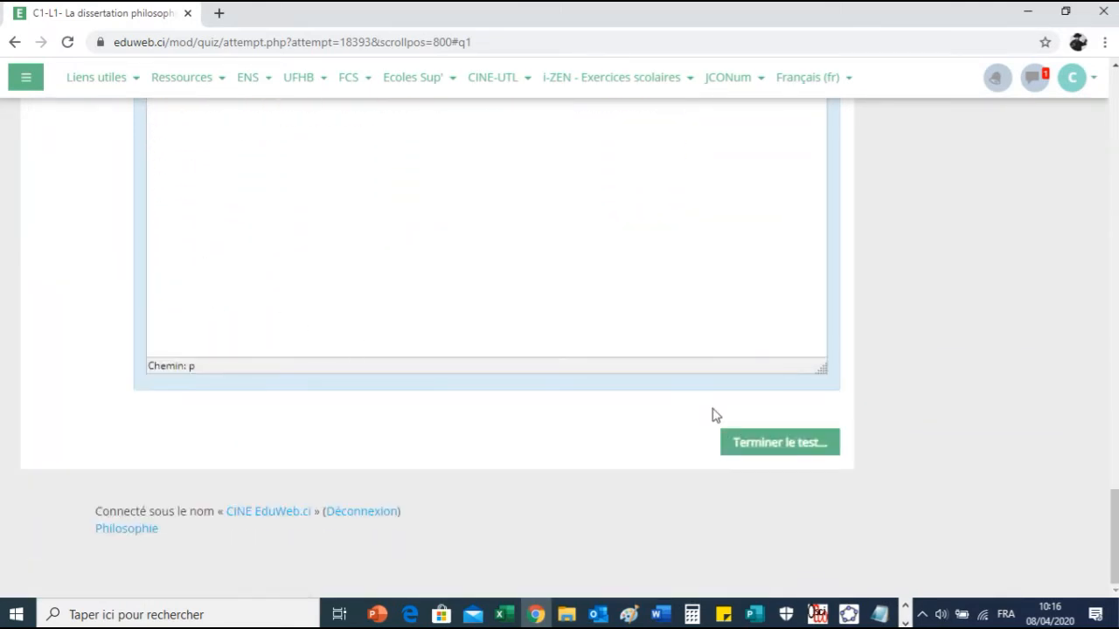
pyautogui.click(757, 454)
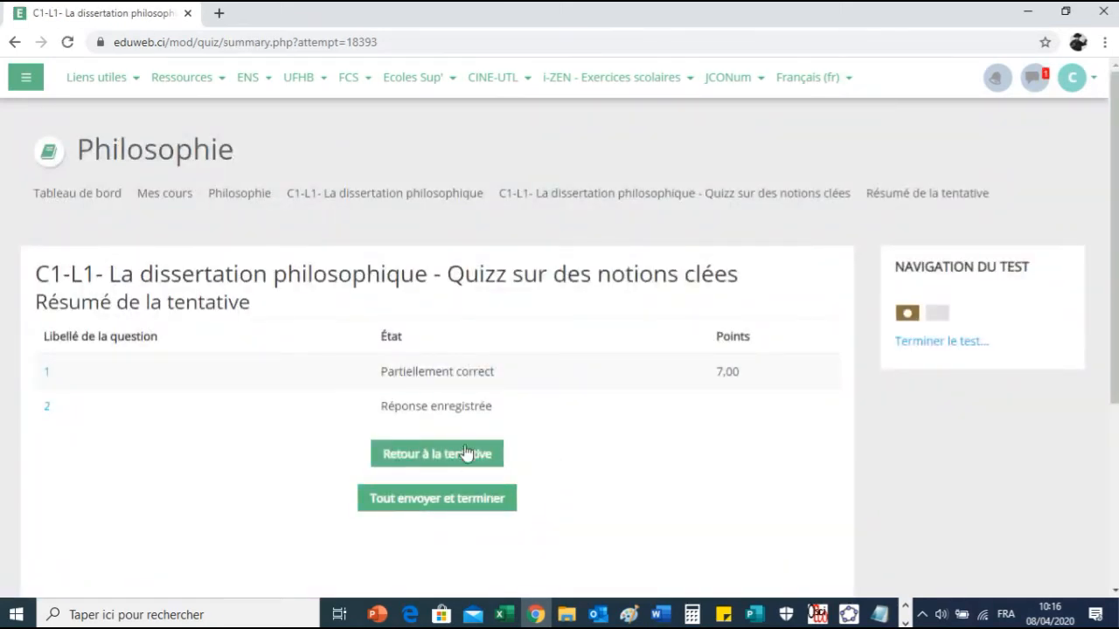
pyautogui.scroll(-1, 454, 402)
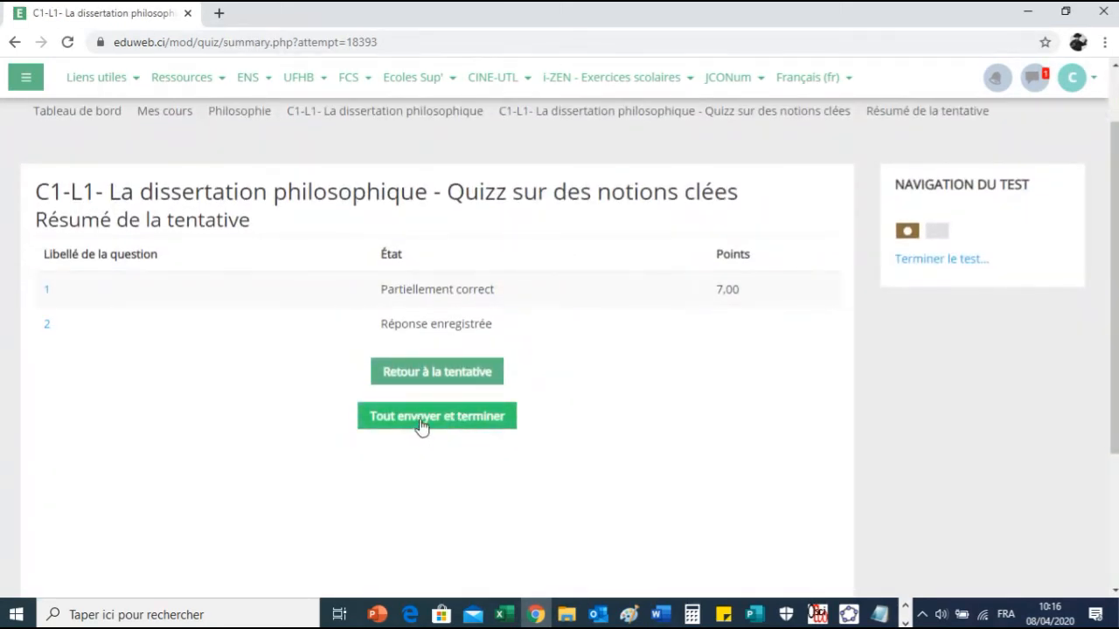
pyautogui.click(424, 427)
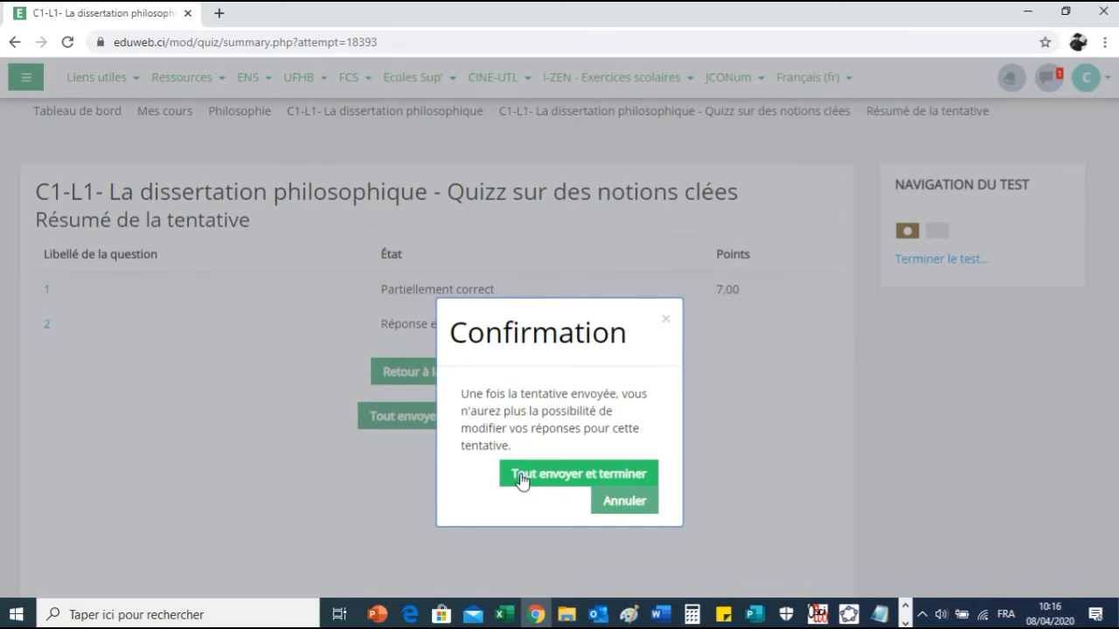
pyautogui.click(521, 477)
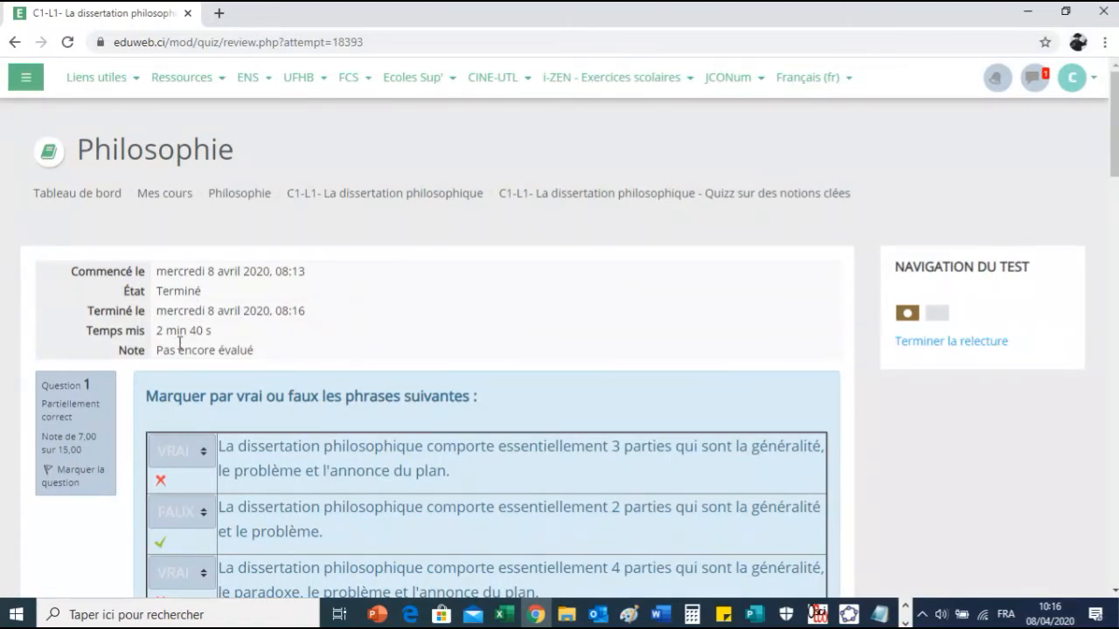
# Review the submitted attempt's true/false corrections and the formatted written answer, and finish the review
pyautogui.scroll(-1, 189, 348)
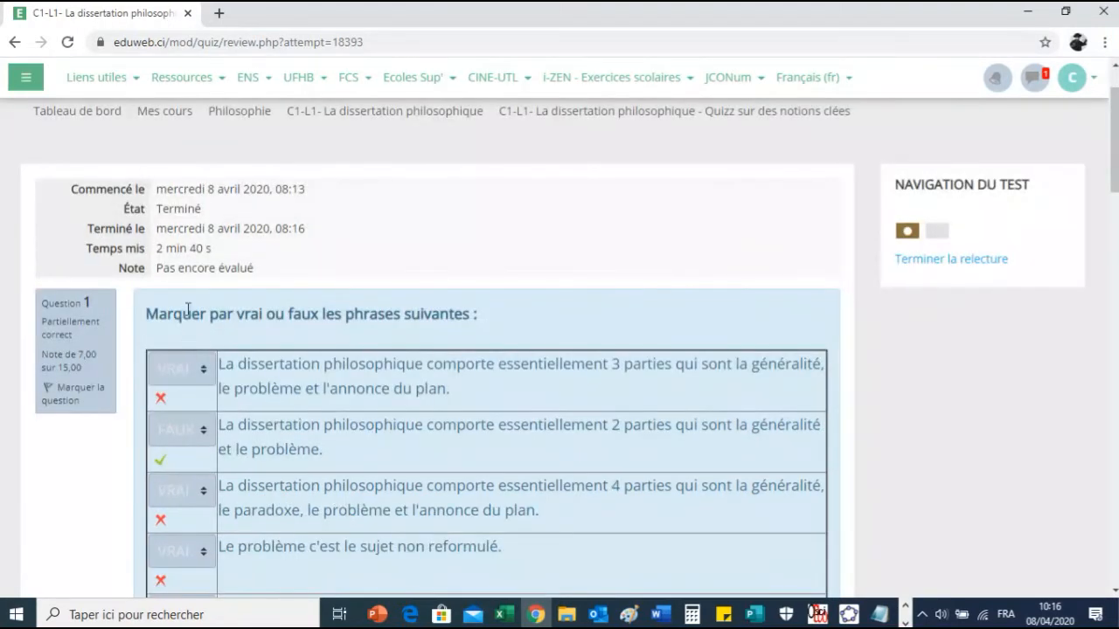
pyautogui.scroll(-20, 191, 313)
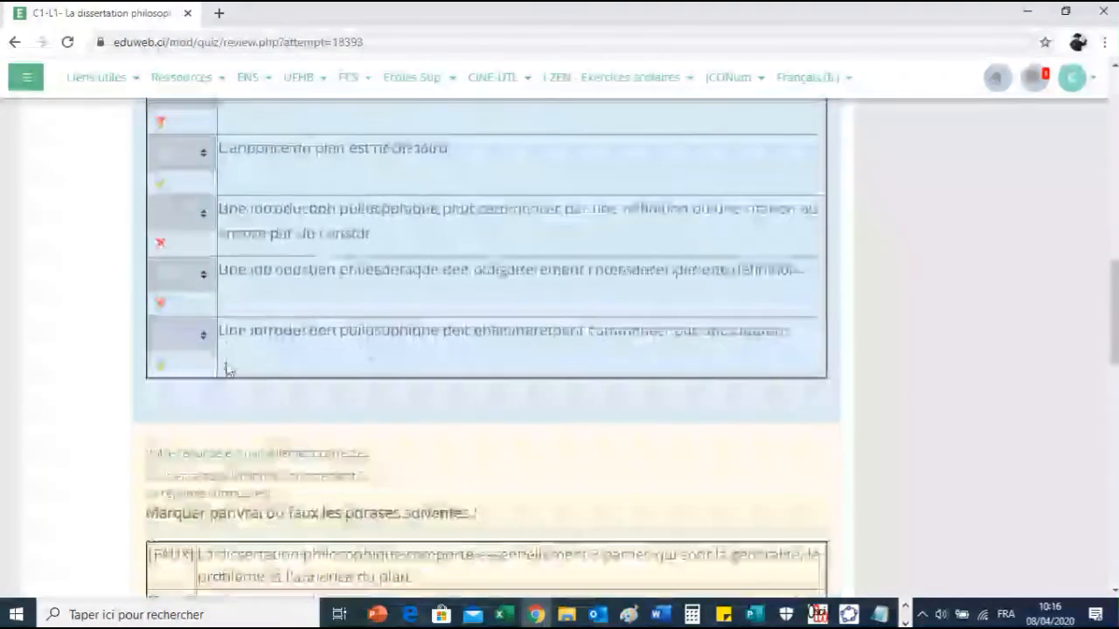
pyautogui.scroll(-5, 229, 364)
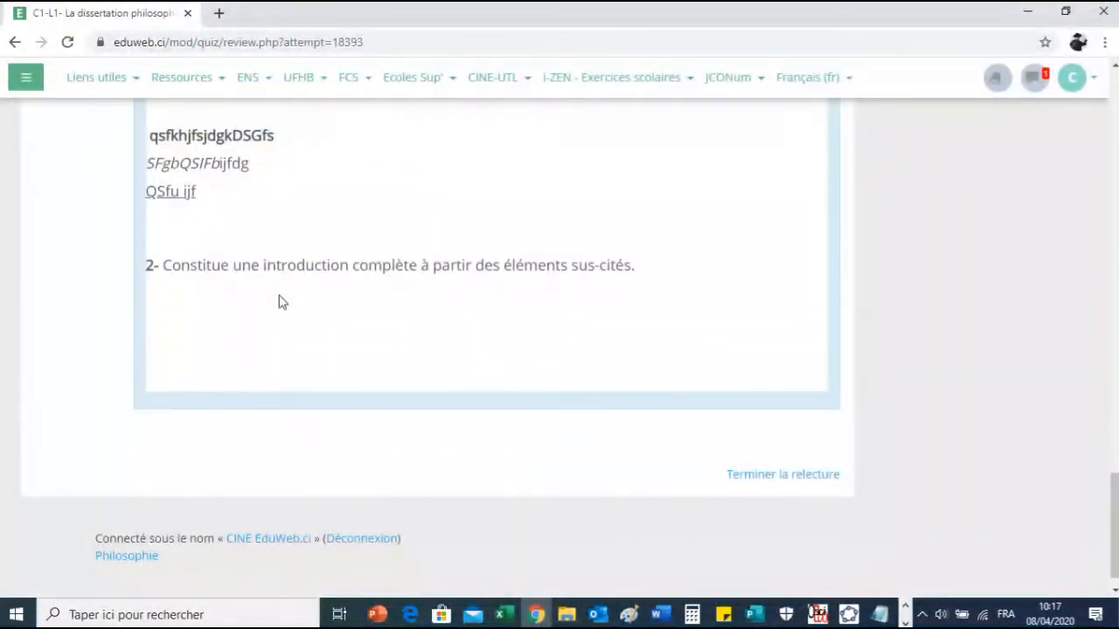
pyautogui.scroll(3, 367, 306)
pyautogui.scroll(-3, 384, 302)
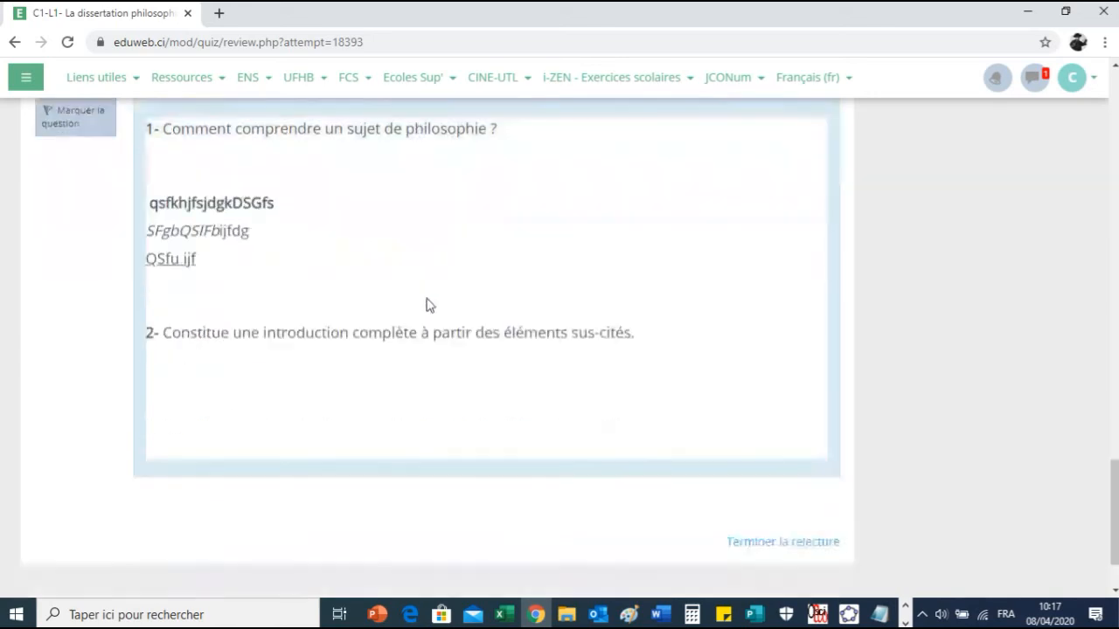
pyautogui.click(807, 447)
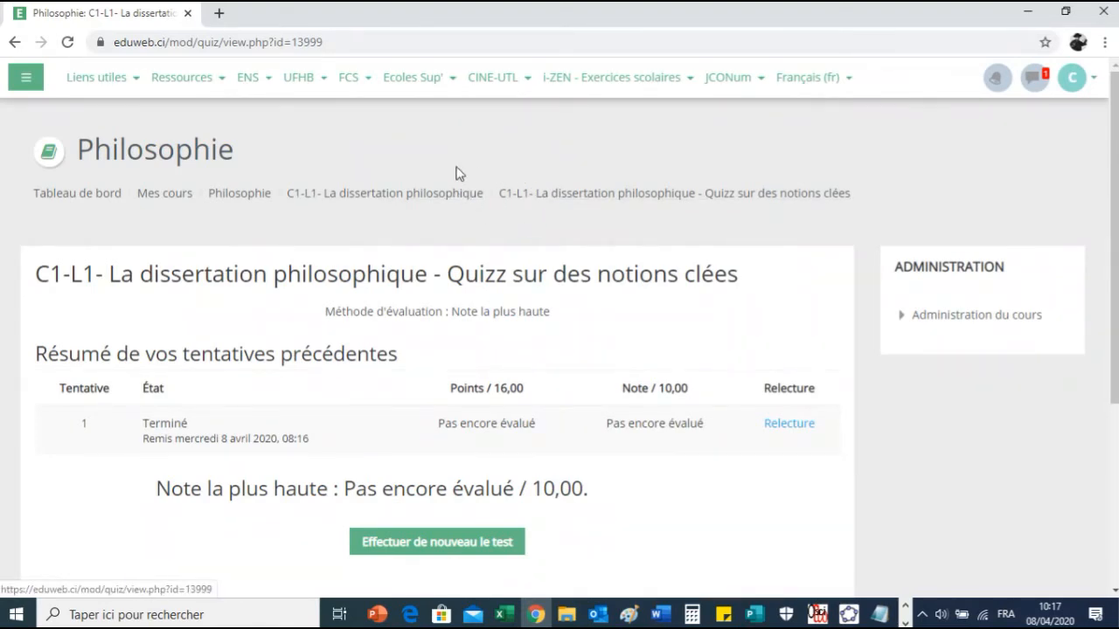
# Open the "C1-L1- La dissertation philosophique - Dépôt de devoir" assignment from the course section and start a submission
pyautogui.click(448, 196)
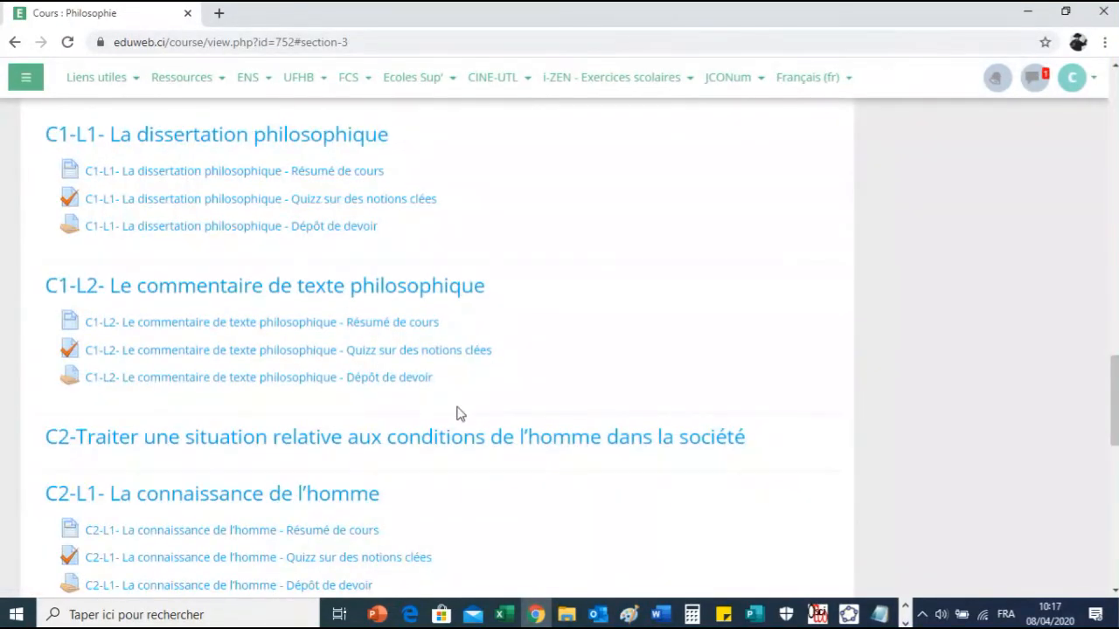
pyautogui.click(267, 233)
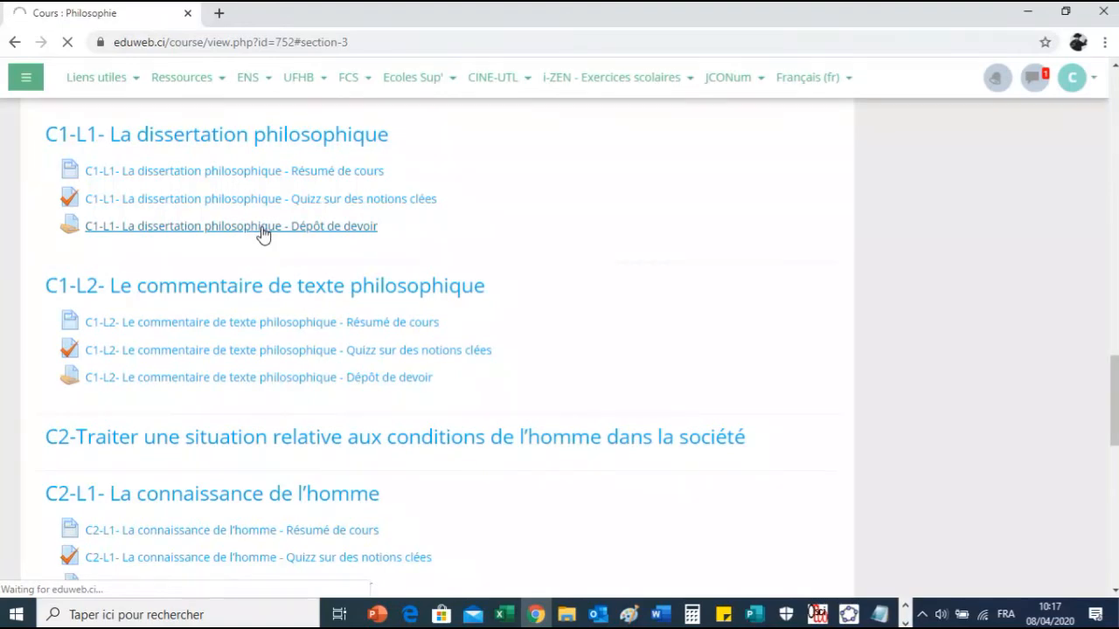
pyautogui.scroll(-3, 319, 339)
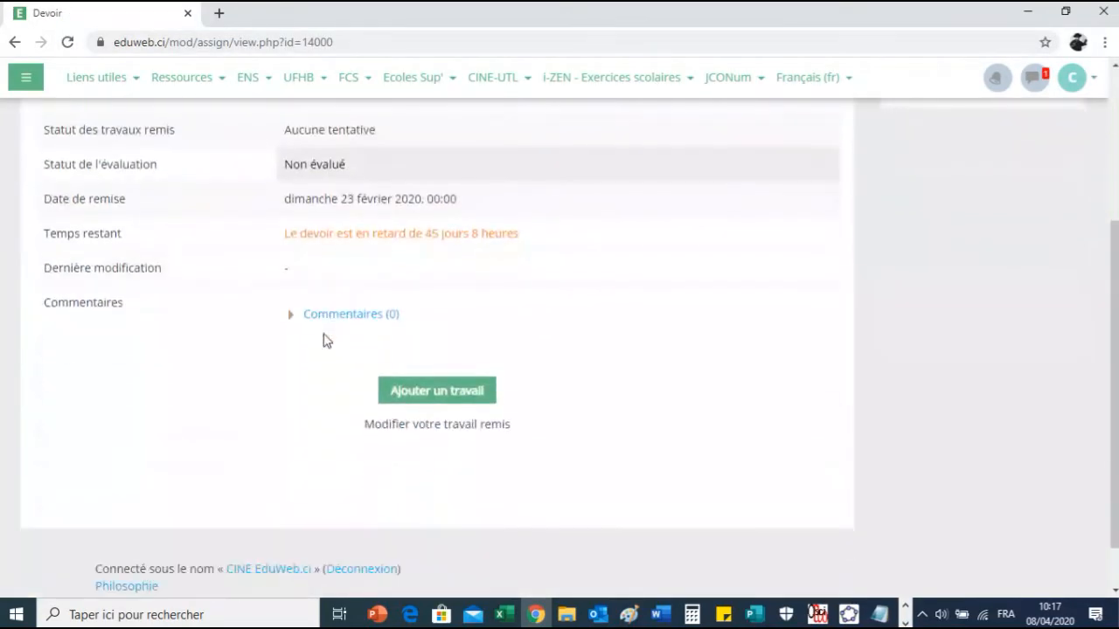
pyautogui.scroll(2, 492, 297)
pyautogui.scroll(-2, 472, 332)
pyautogui.click(436, 396)
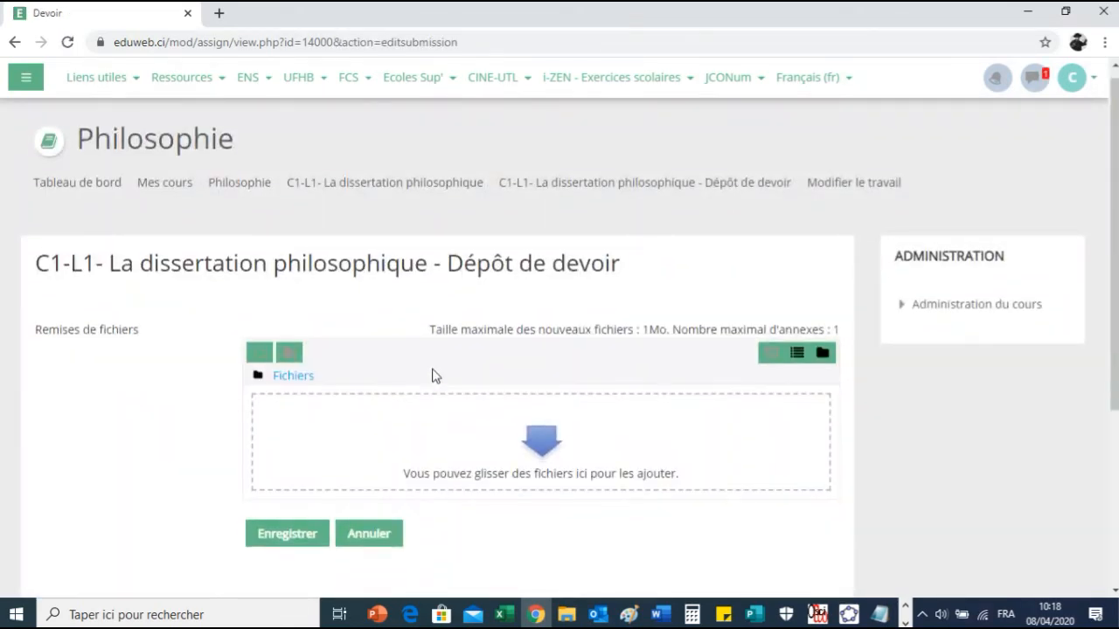
# Upload Tutorat-en-ligne-i-ZEN-04.2020.docx from the i-ZEN folder as the assignment file and save the submission
pyautogui.scroll(-1, 436, 376)
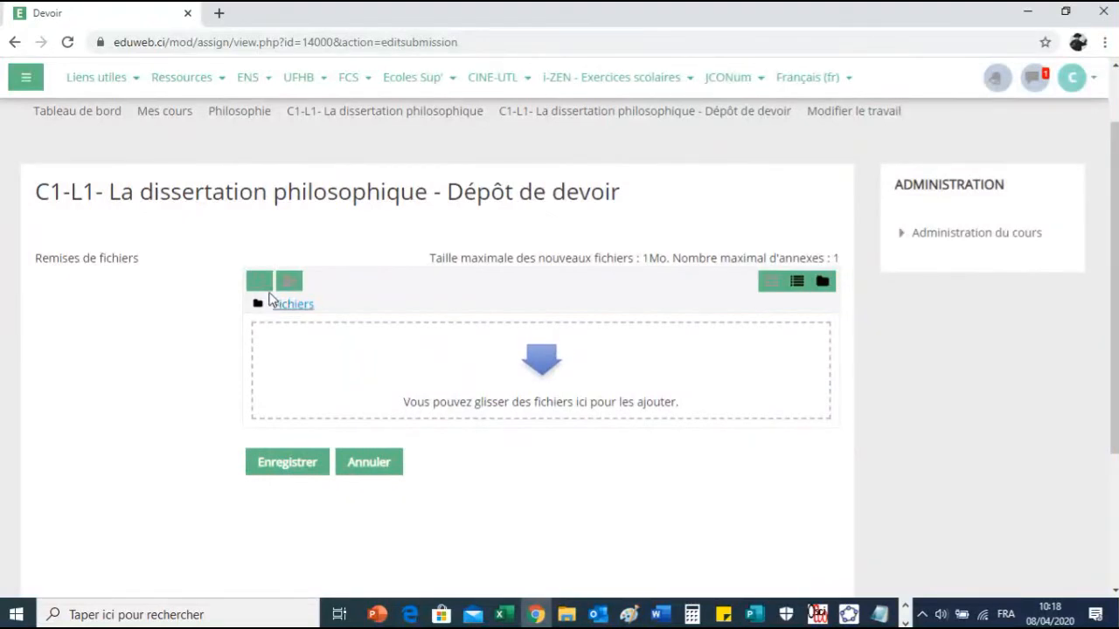
pyautogui.click(259, 281)
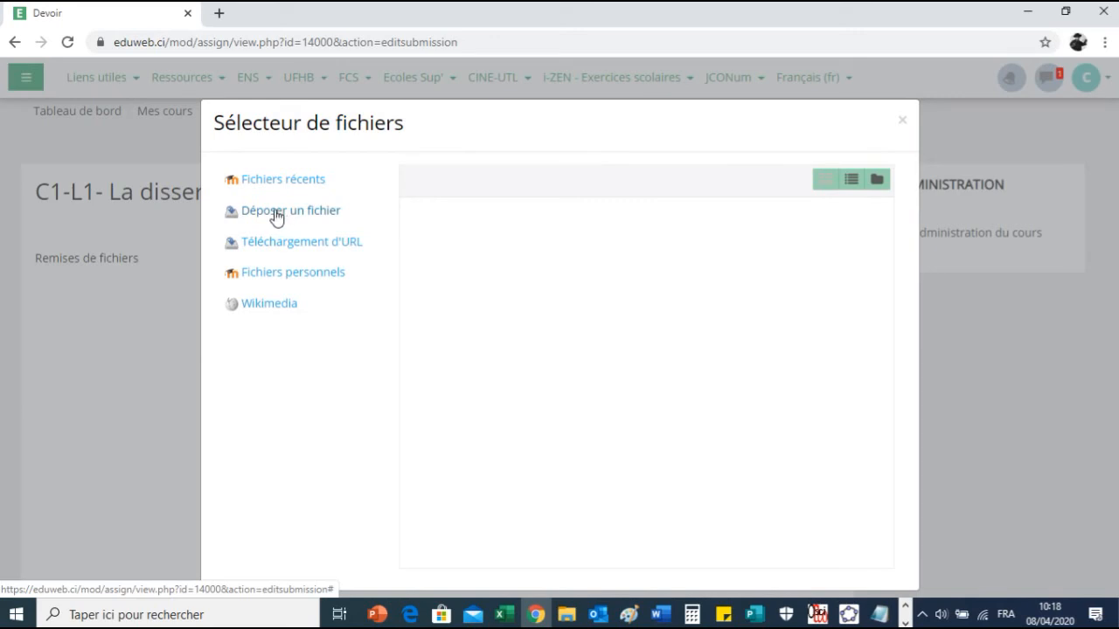
pyautogui.click(246, 219)
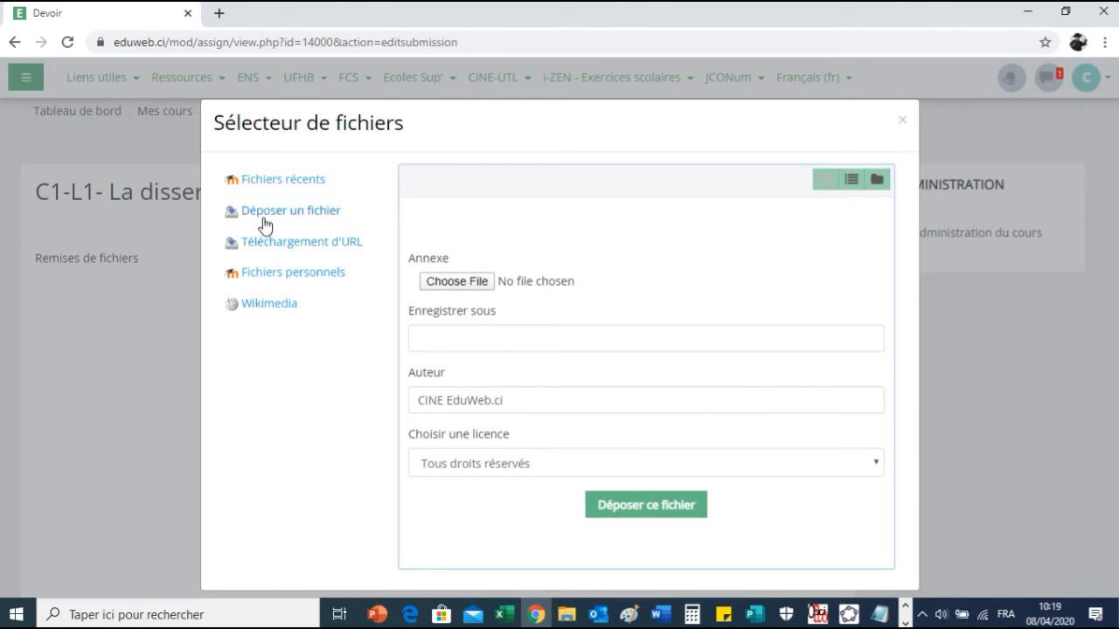
pyautogui.click(456, 284)
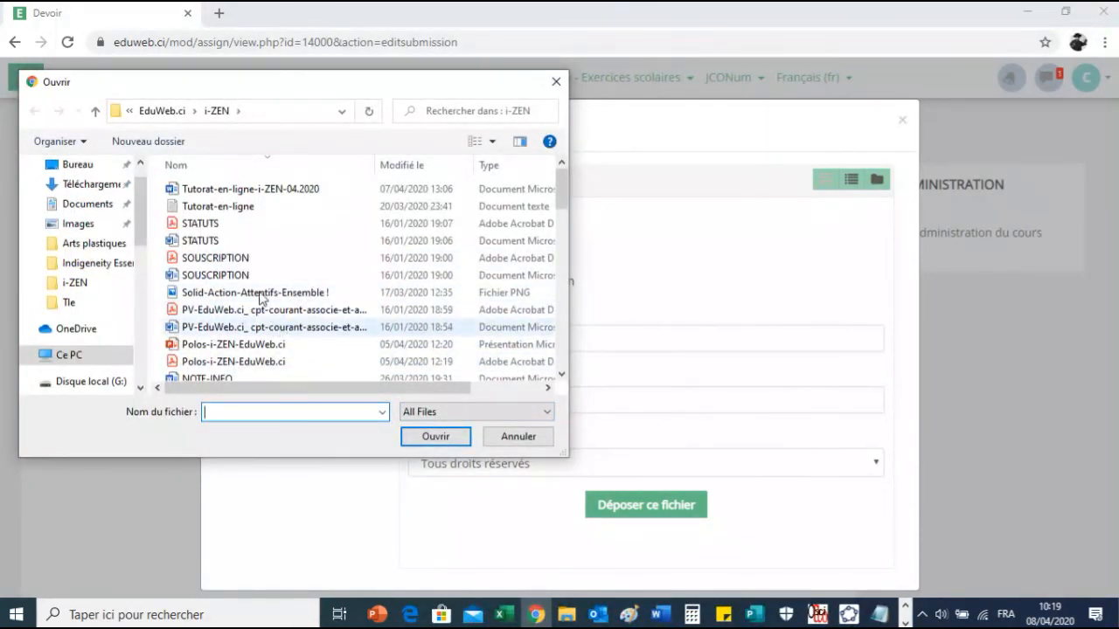
pyautogui.click(255, 190)
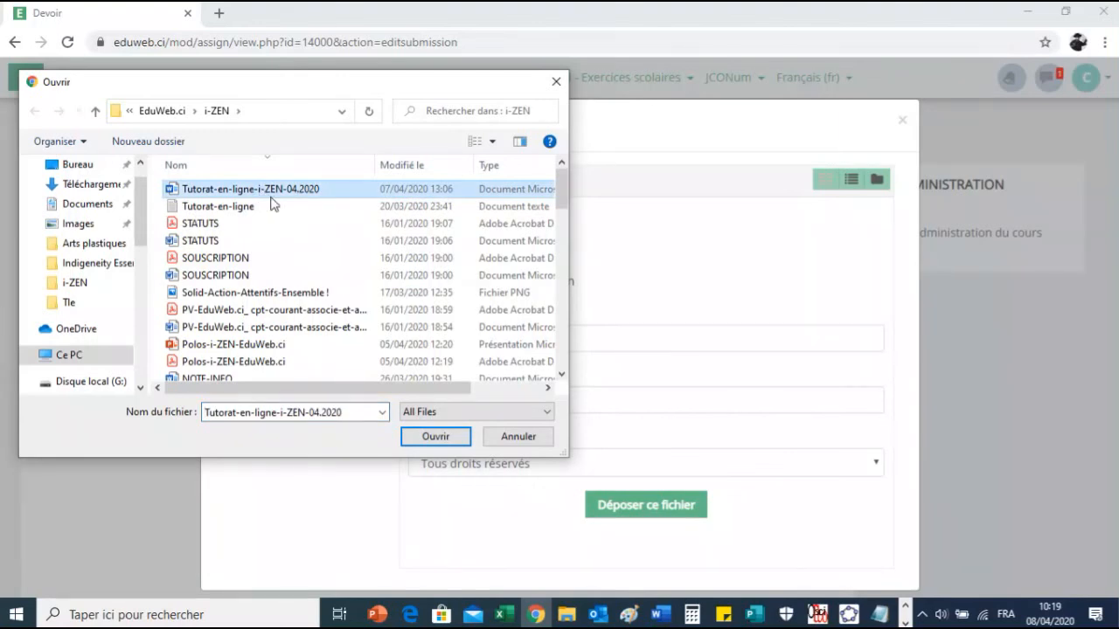
pyautogui.click(431, 439)
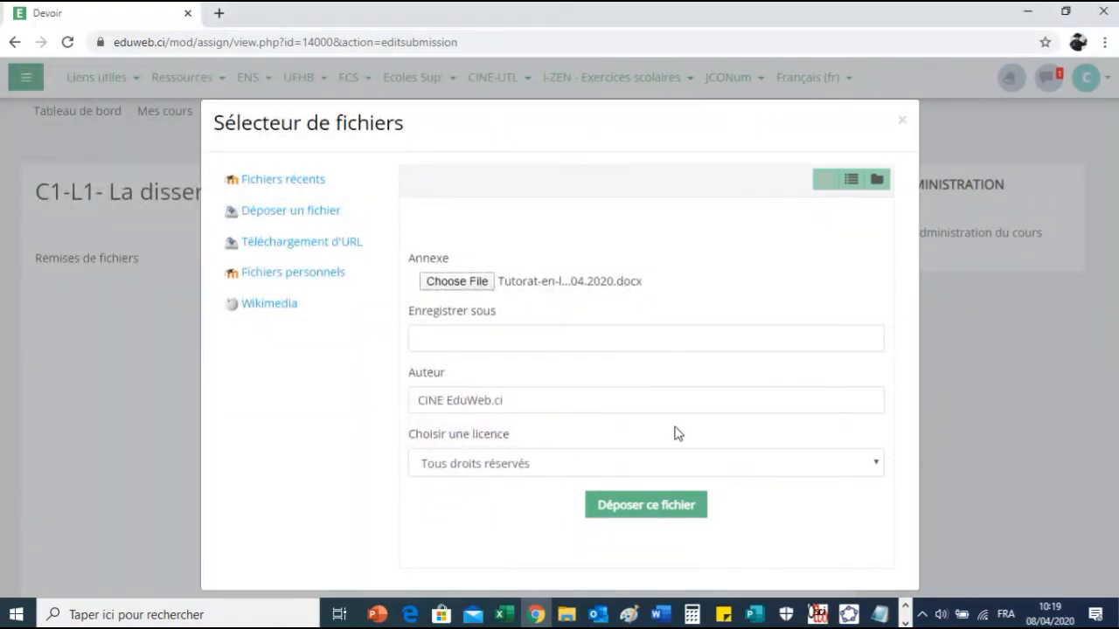
pyautogui.click(634, 516)
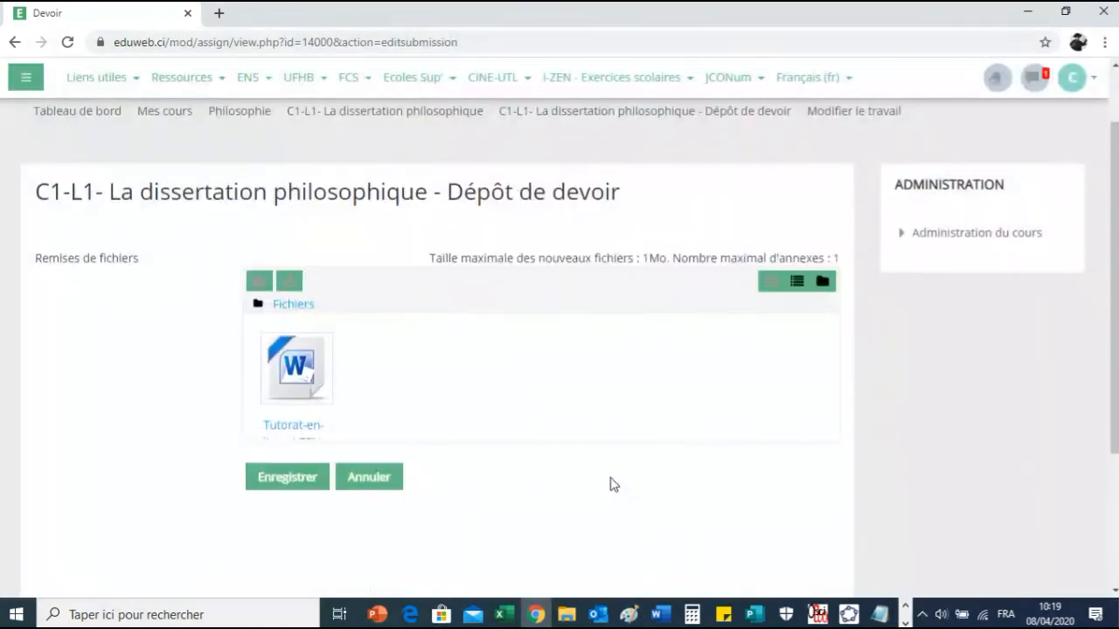
pyautogui.scroll(-1, 359, 385)
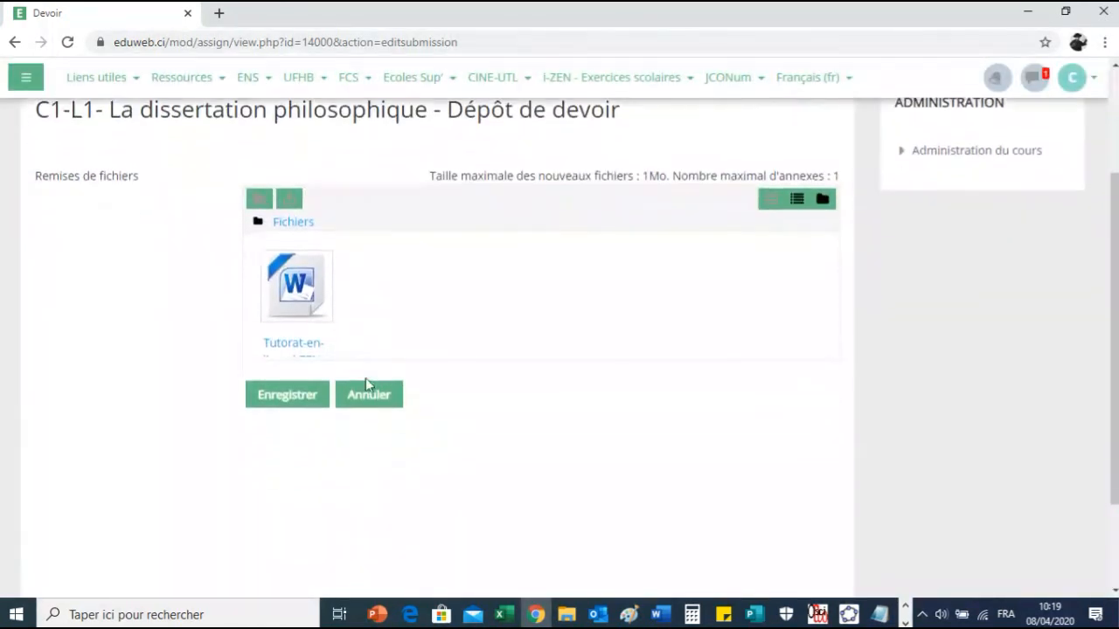
pyautogui.click(288, 397)
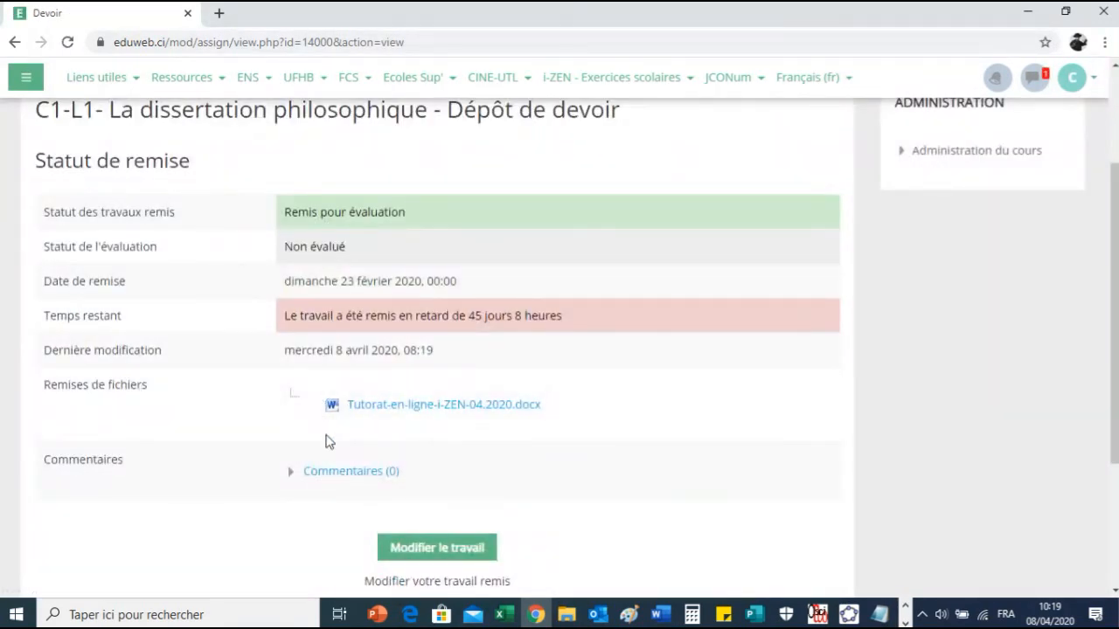
# Edit the submitted assignment, delete its attached Word document and try to save the submission without a file
pyautogui.scroll(-3, 428, 429)
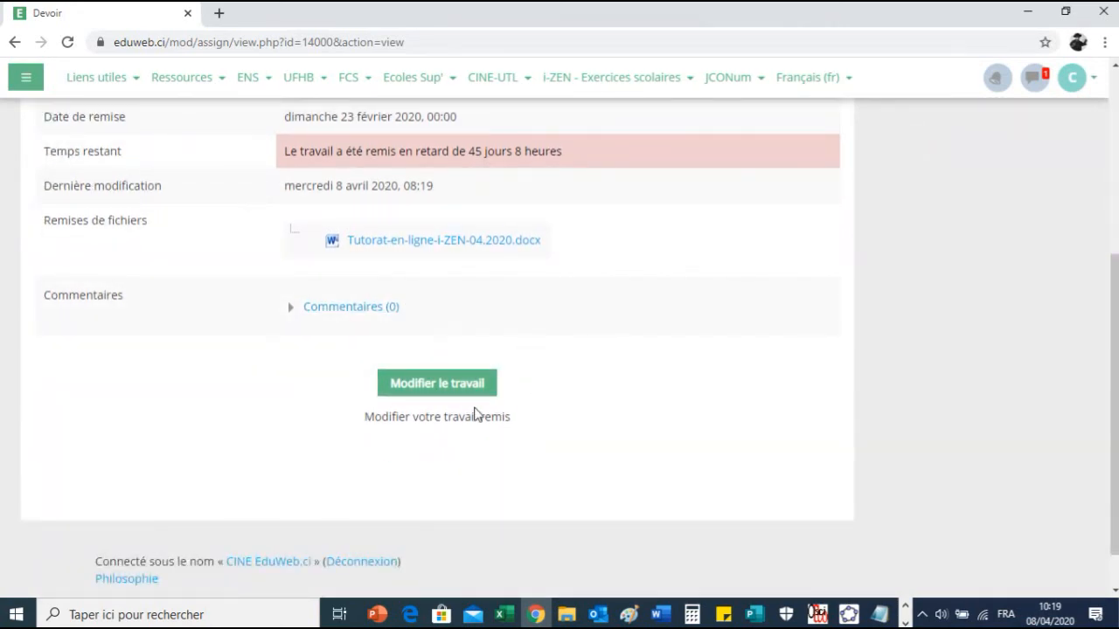
pyautogui.click(424, 392)
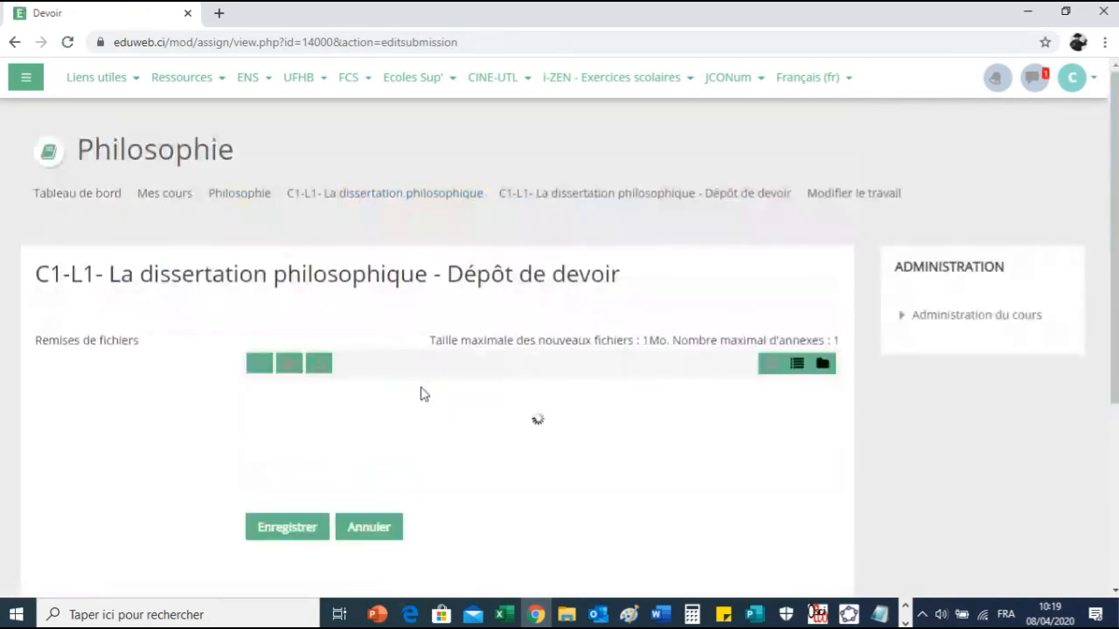
pyautogui.scroll(-1, 442, 416)
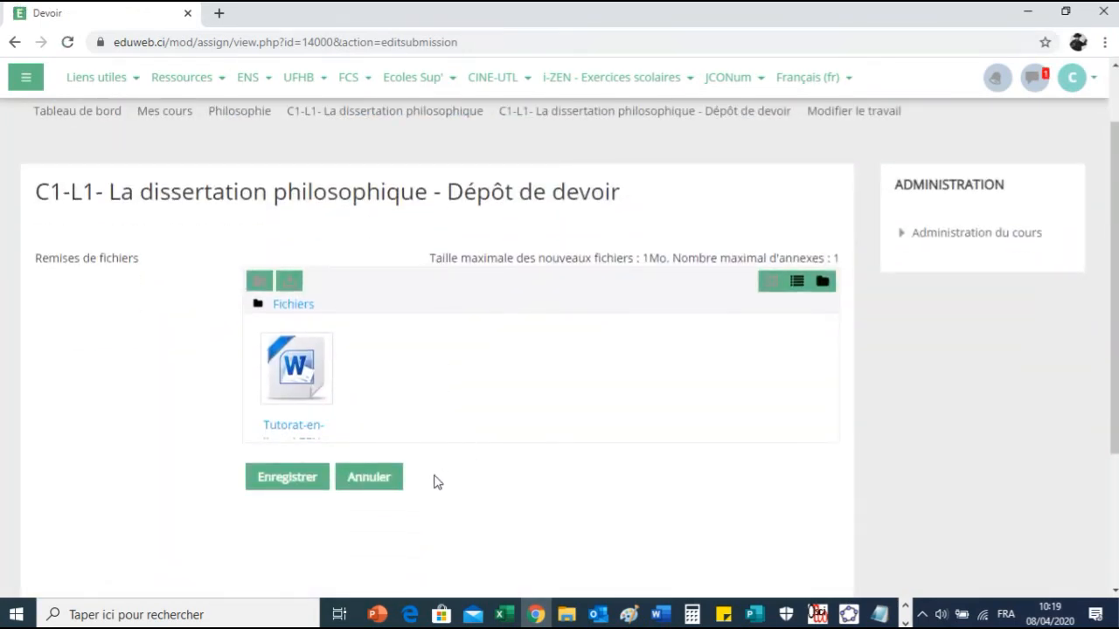
pyautogui.click(301, 376)
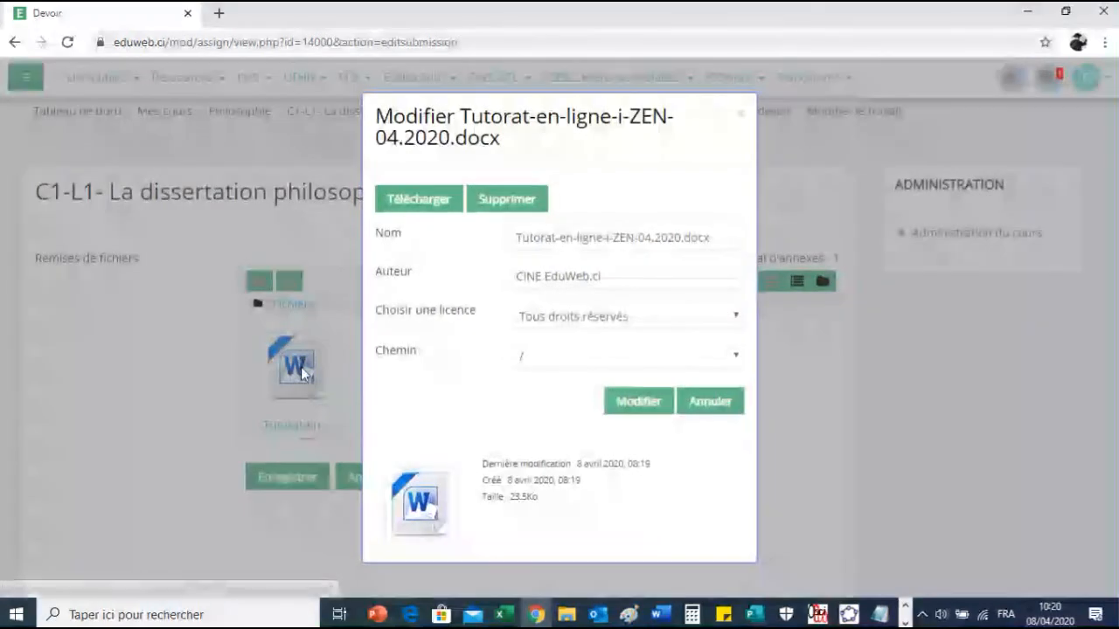
pyautogui.click(494, 202)
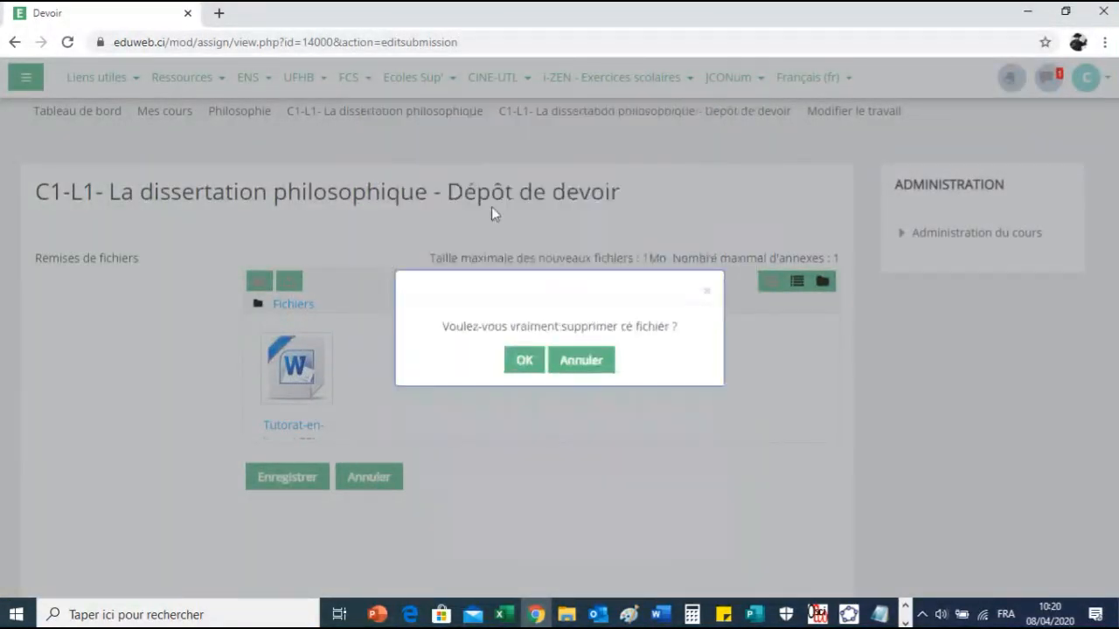
pyautogui.click(524, 361)
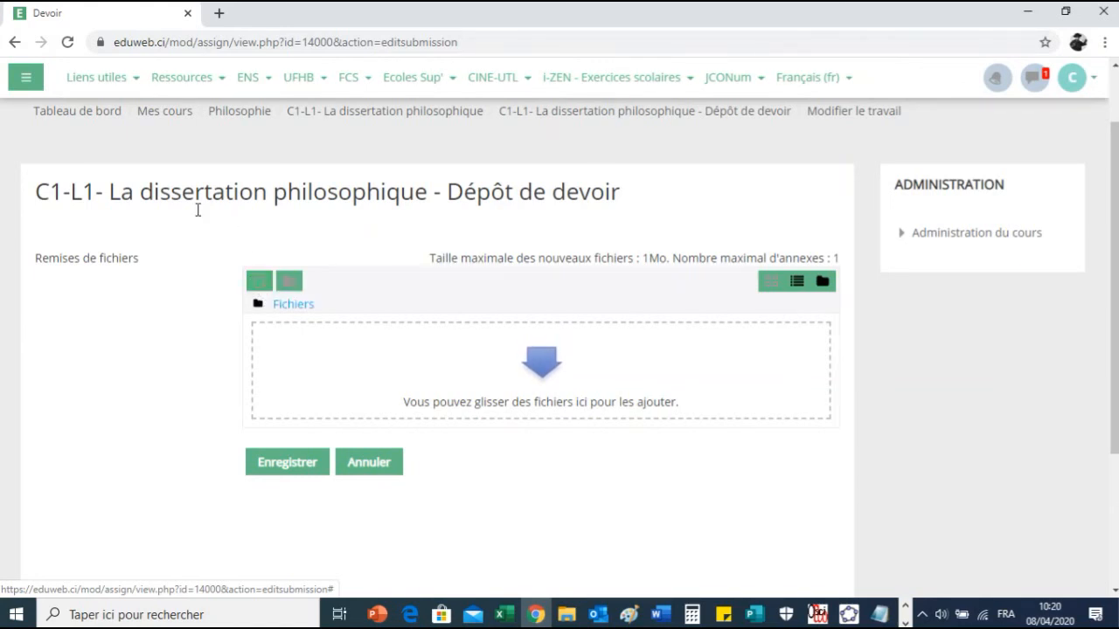
pyautogui.click(284, 469)
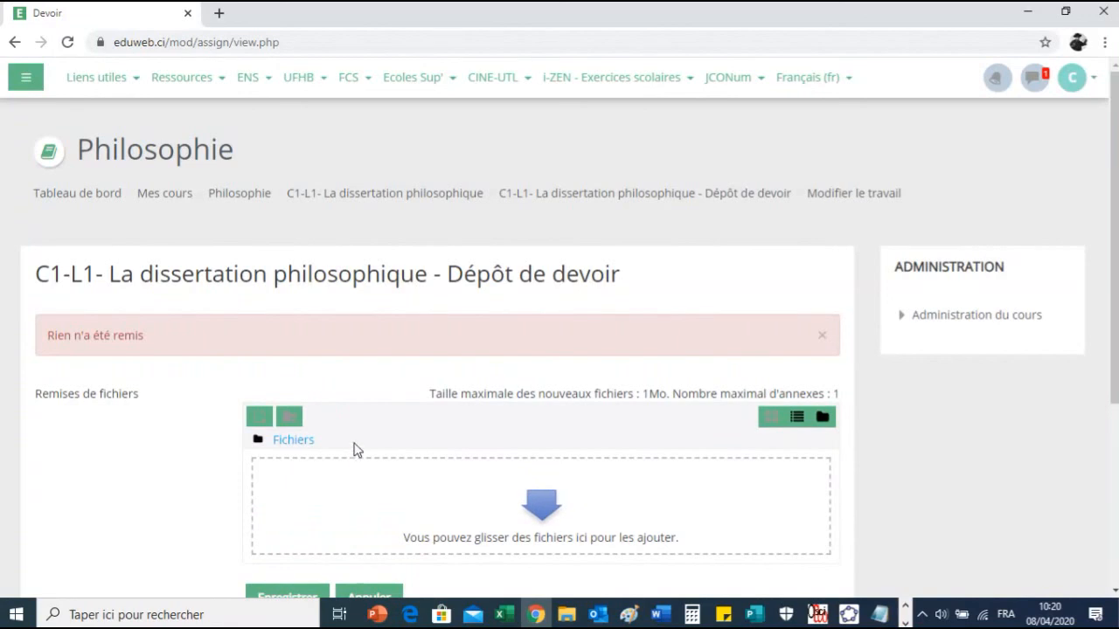
# Return to the Philosophie course page through the C1-L1 section and view the course owner's presentation at its beginning
pyautogui.click(384, 194)
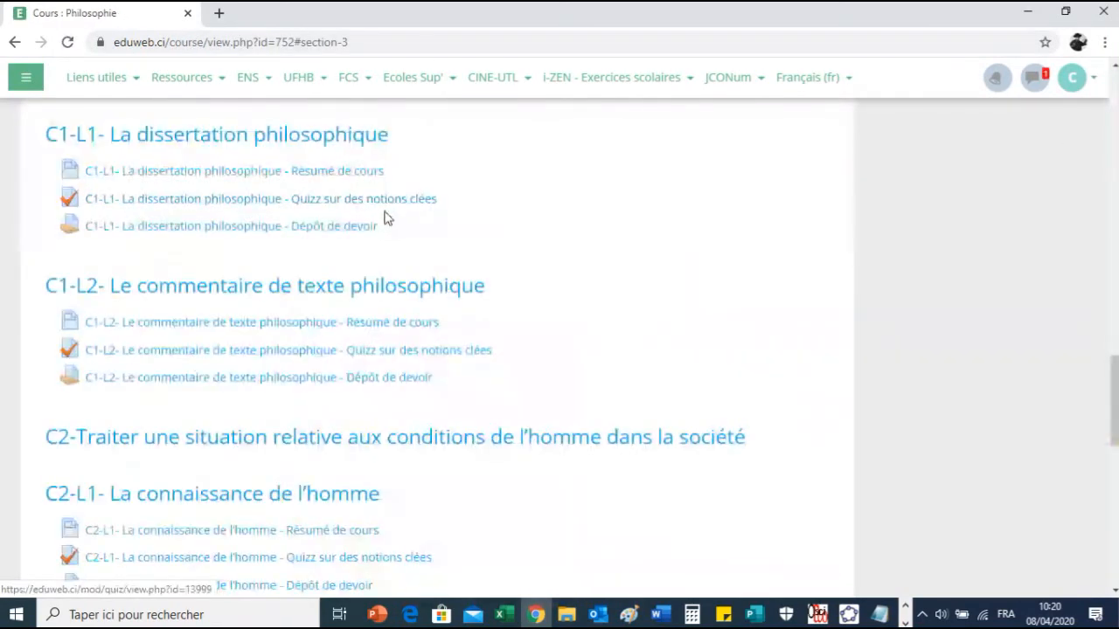
pyautogui.scroll(5, 682, 295)
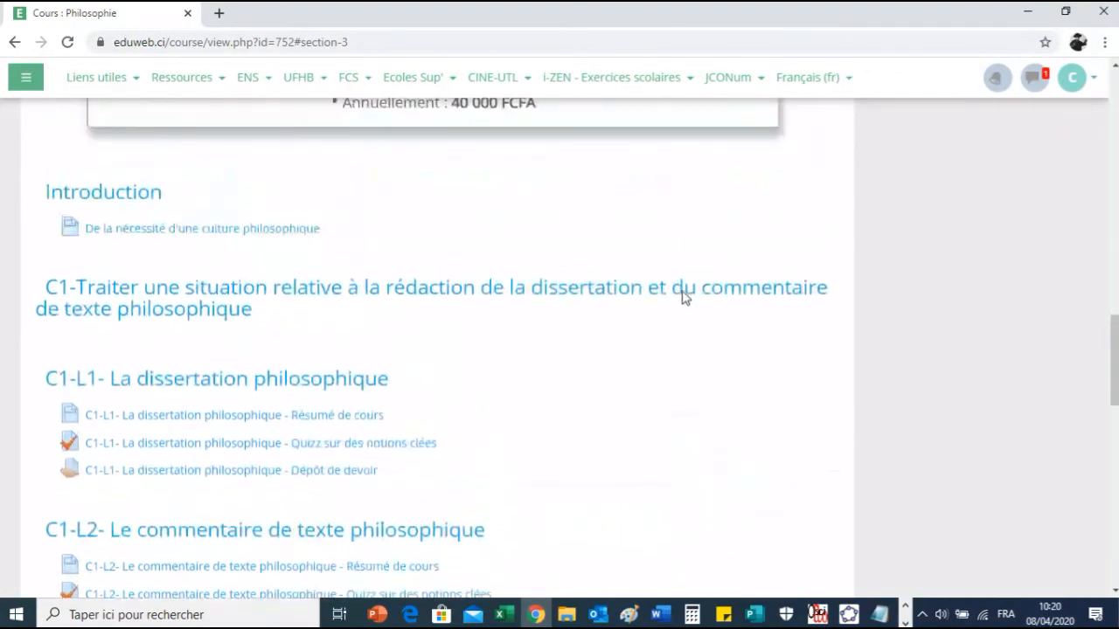
pyautogui.scroll(12, 680, 284)
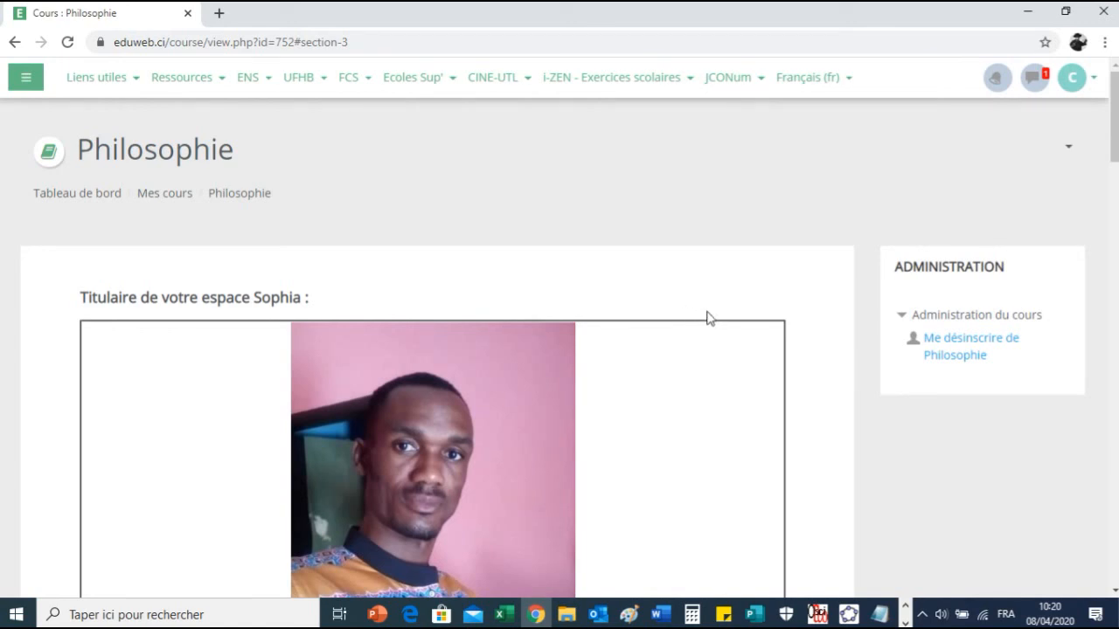
pyautogui.scroll(-1, 708, 316)
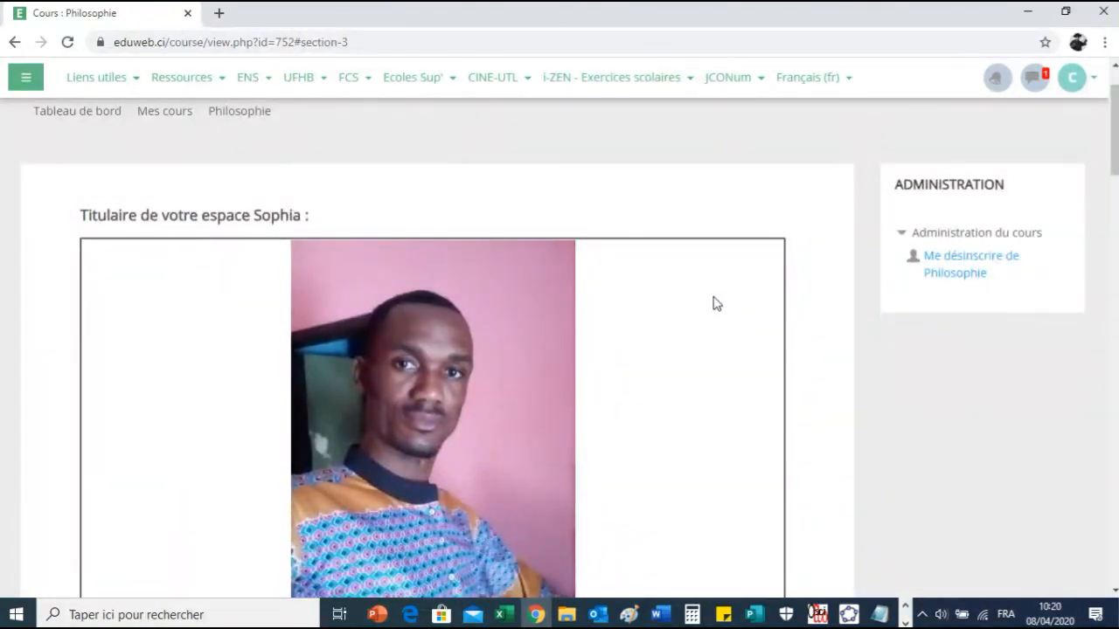